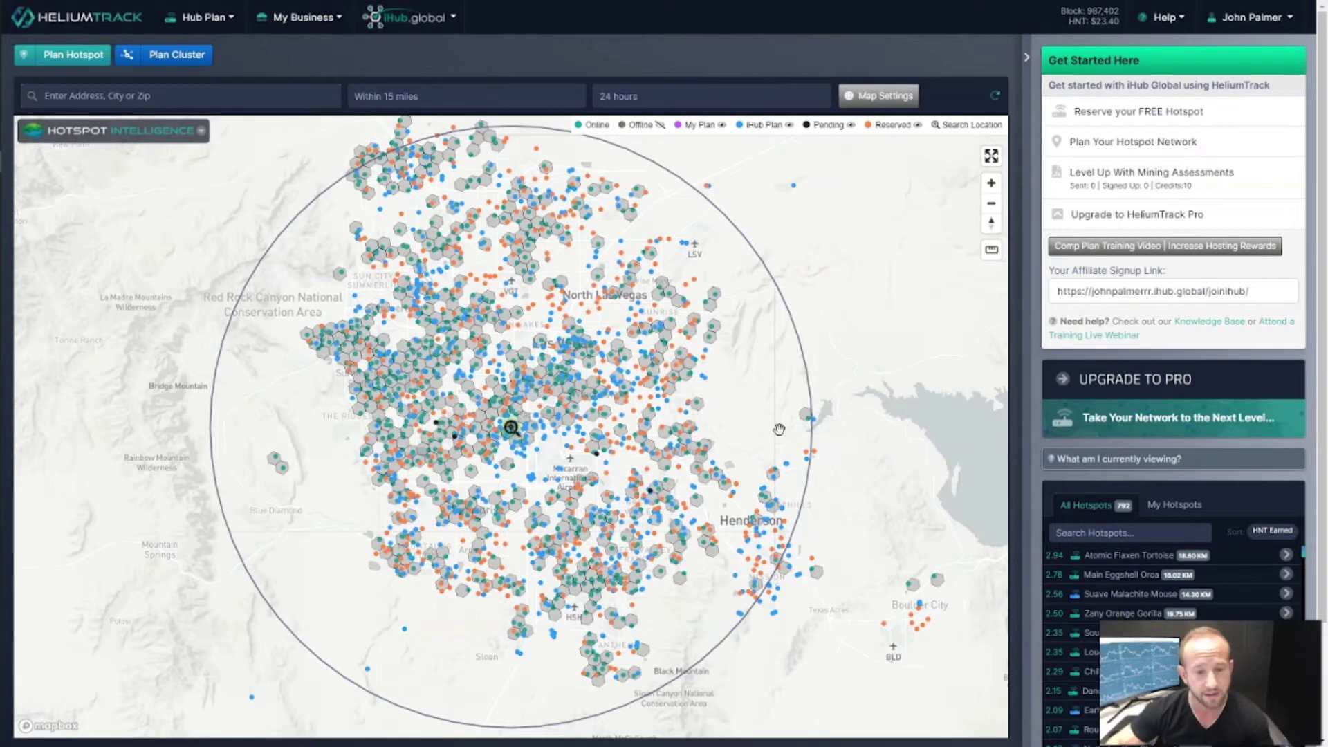
- Bring up the Reserve a Hotspot form for a free hotspot, with contact details prefilled
left_click(773, 432)
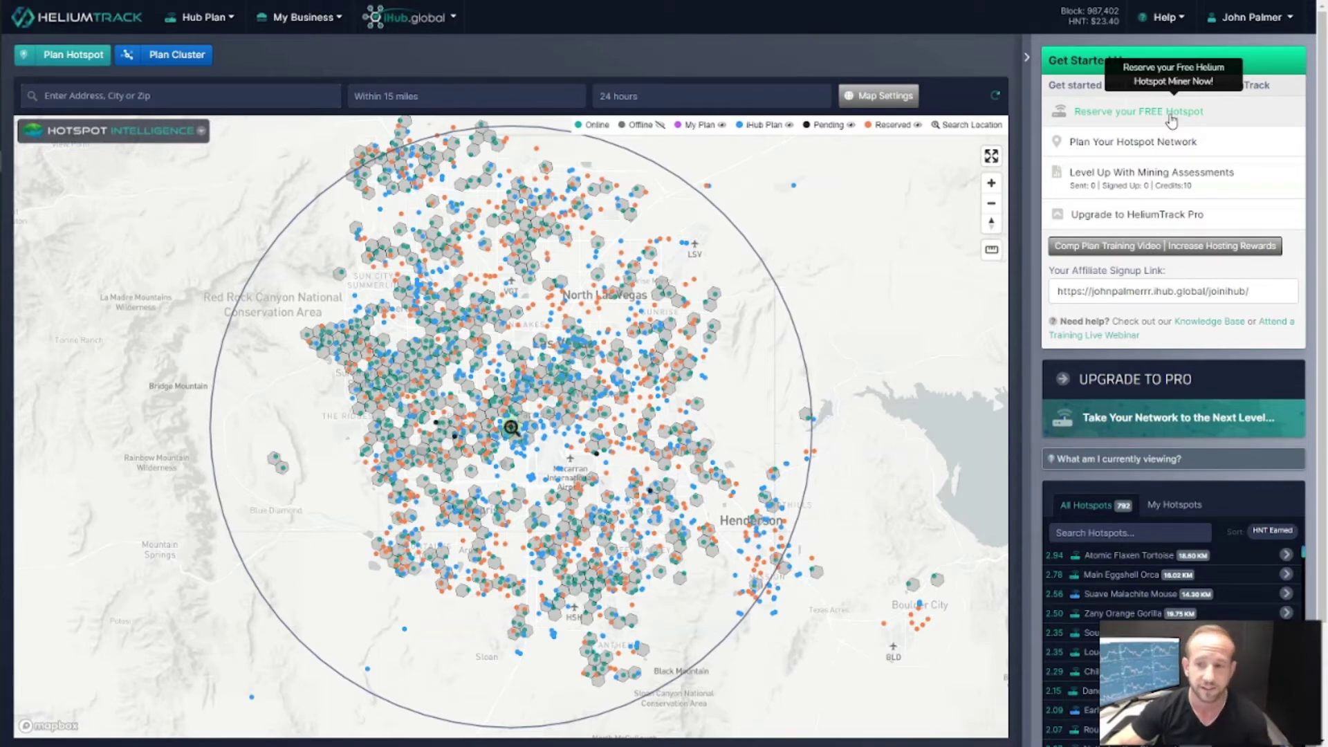
left_click(1128, 119)
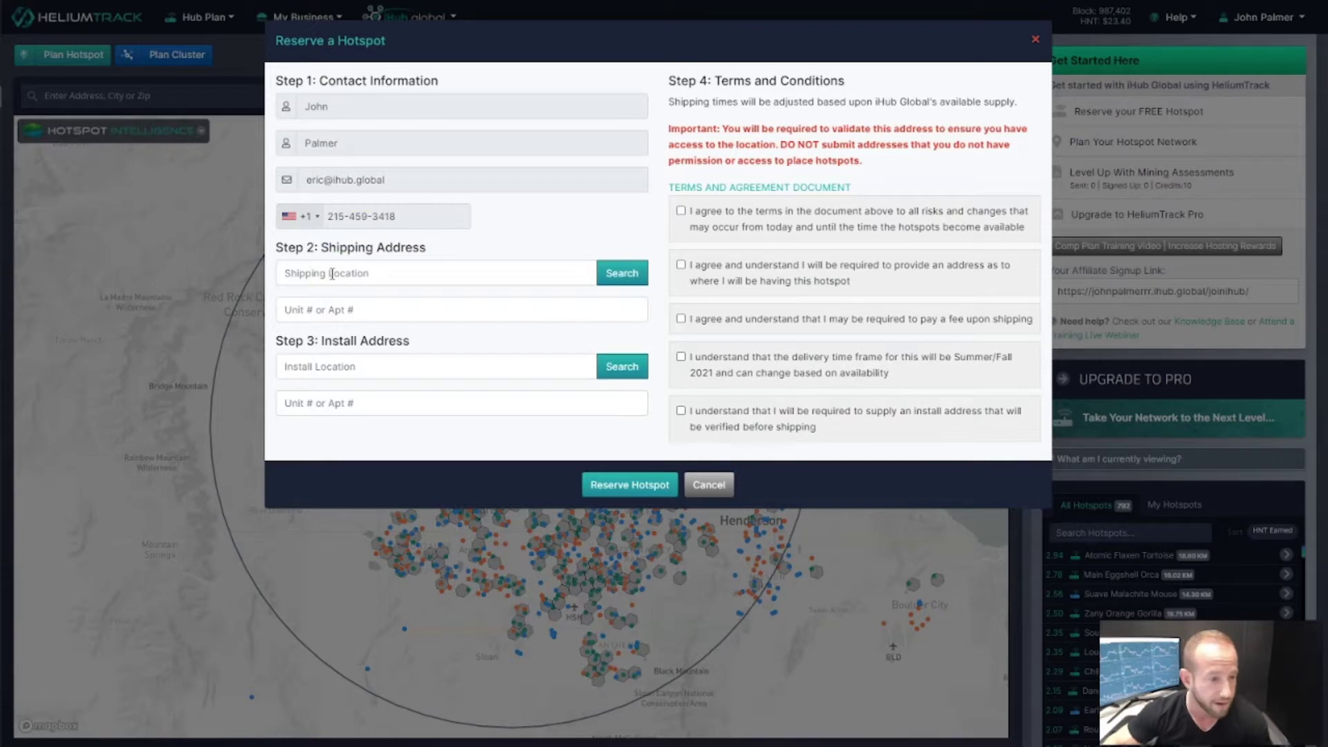
left_click(332, 274)
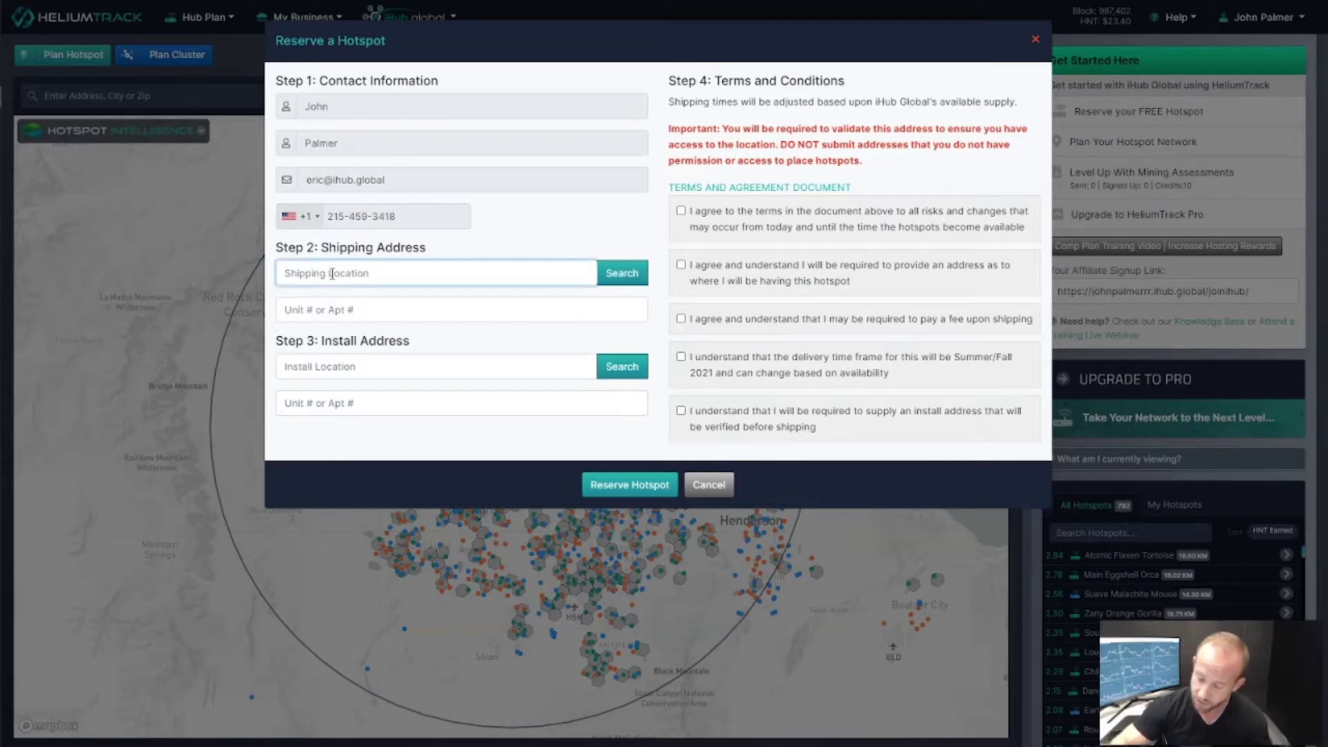
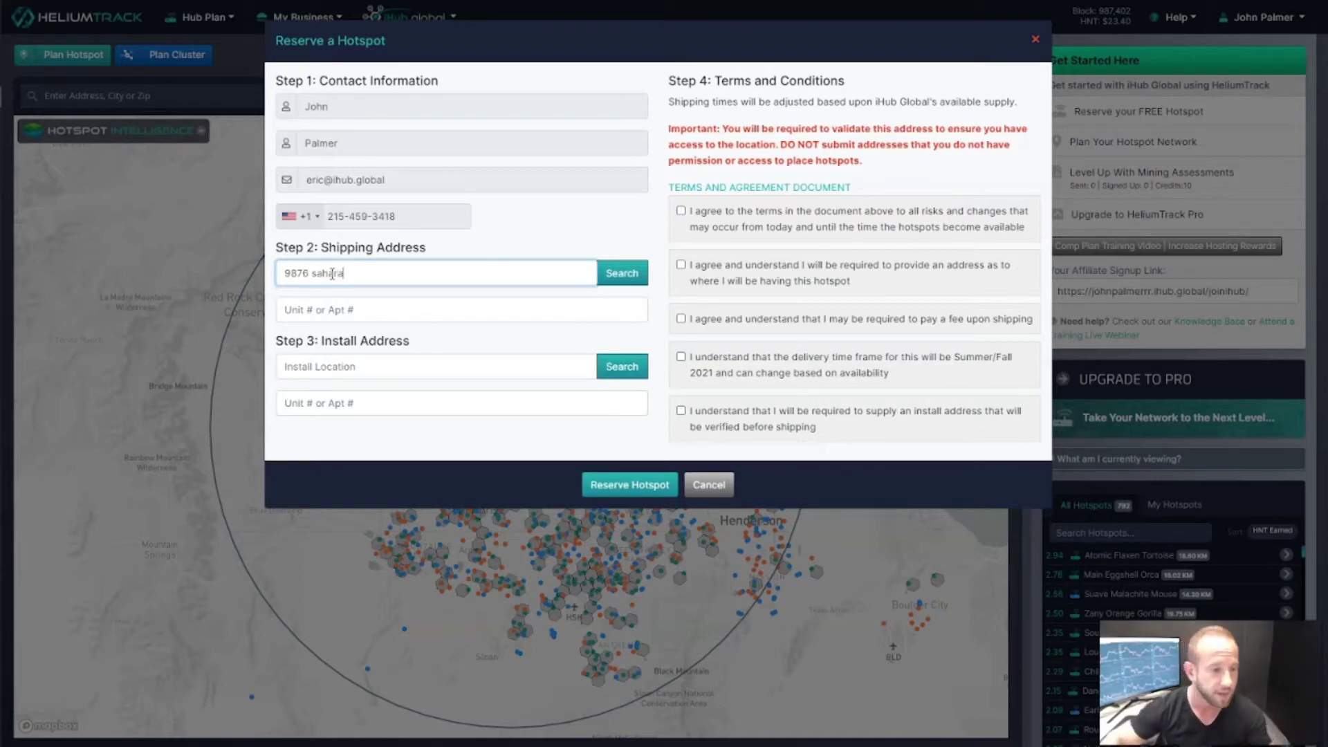
left_click(375, 281)
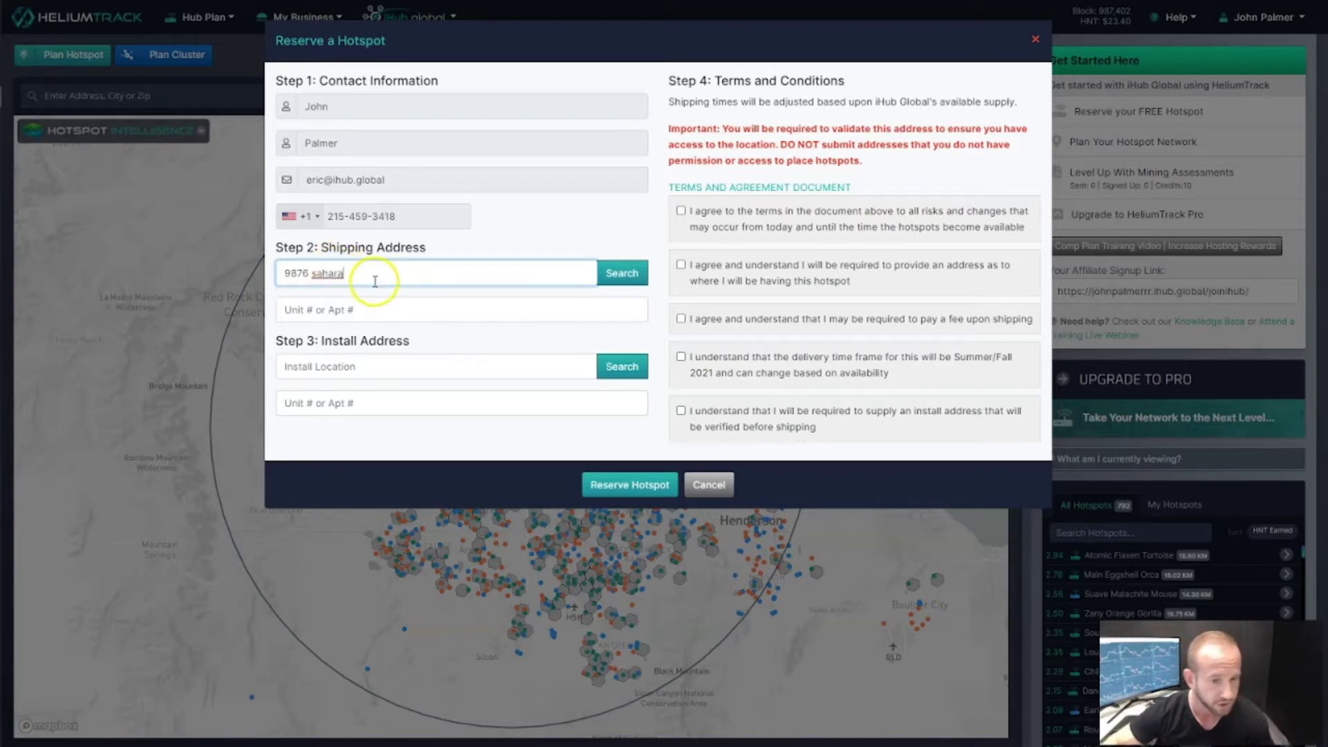
left_click(622, 275)
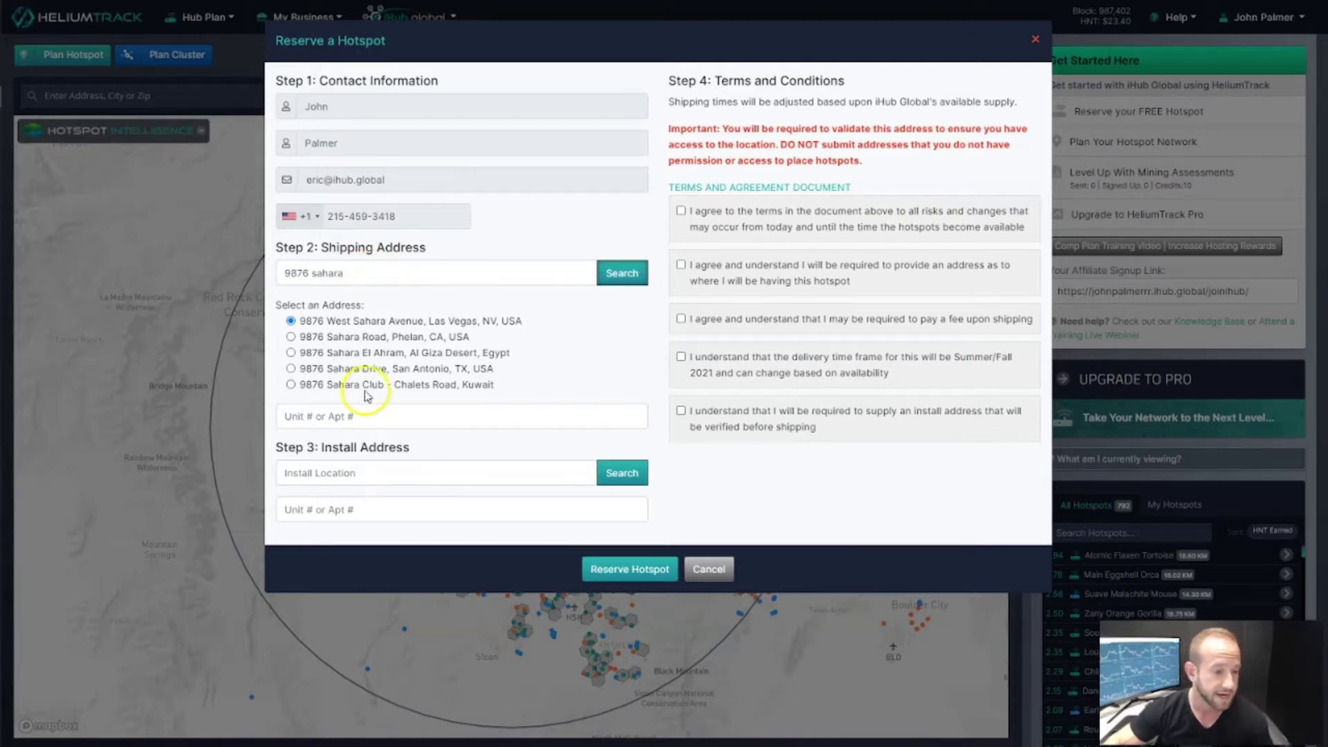
- Enter shipping unit 100 and paste the same address into Install Location
left_click(318, 416)
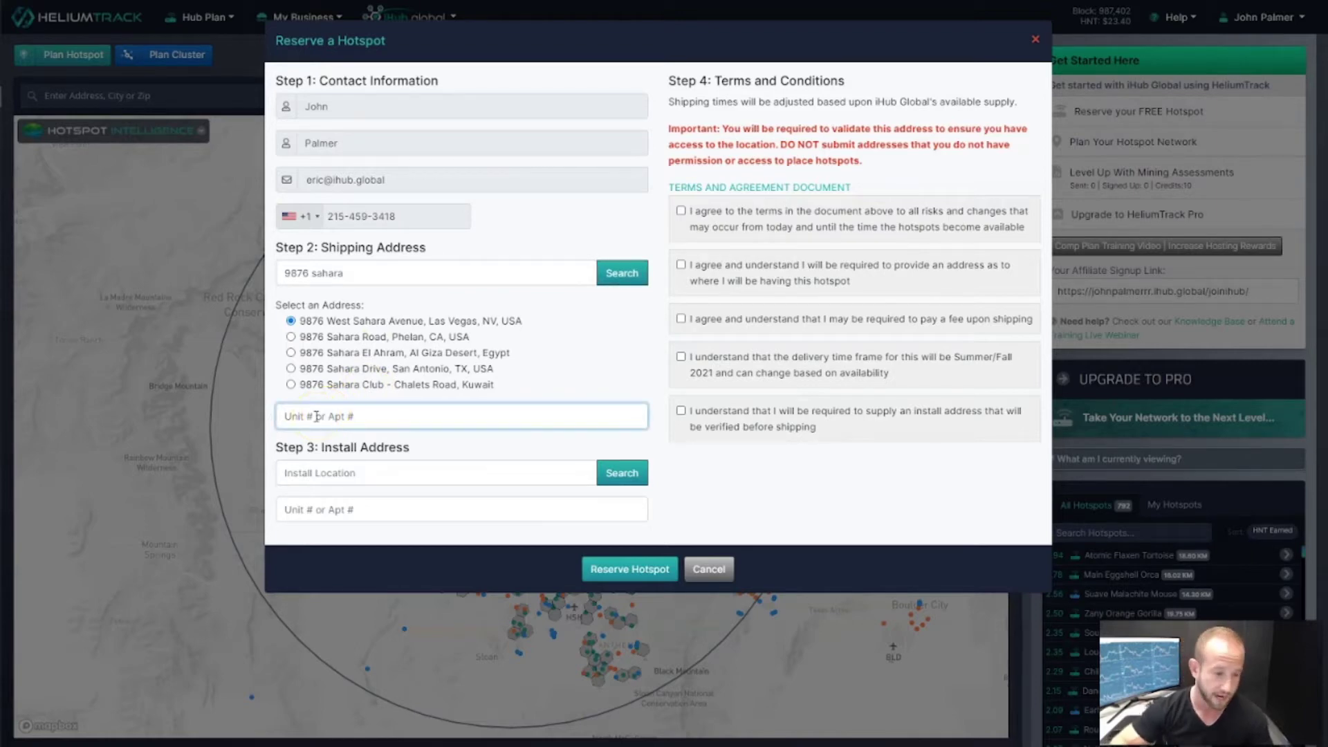
type("100")
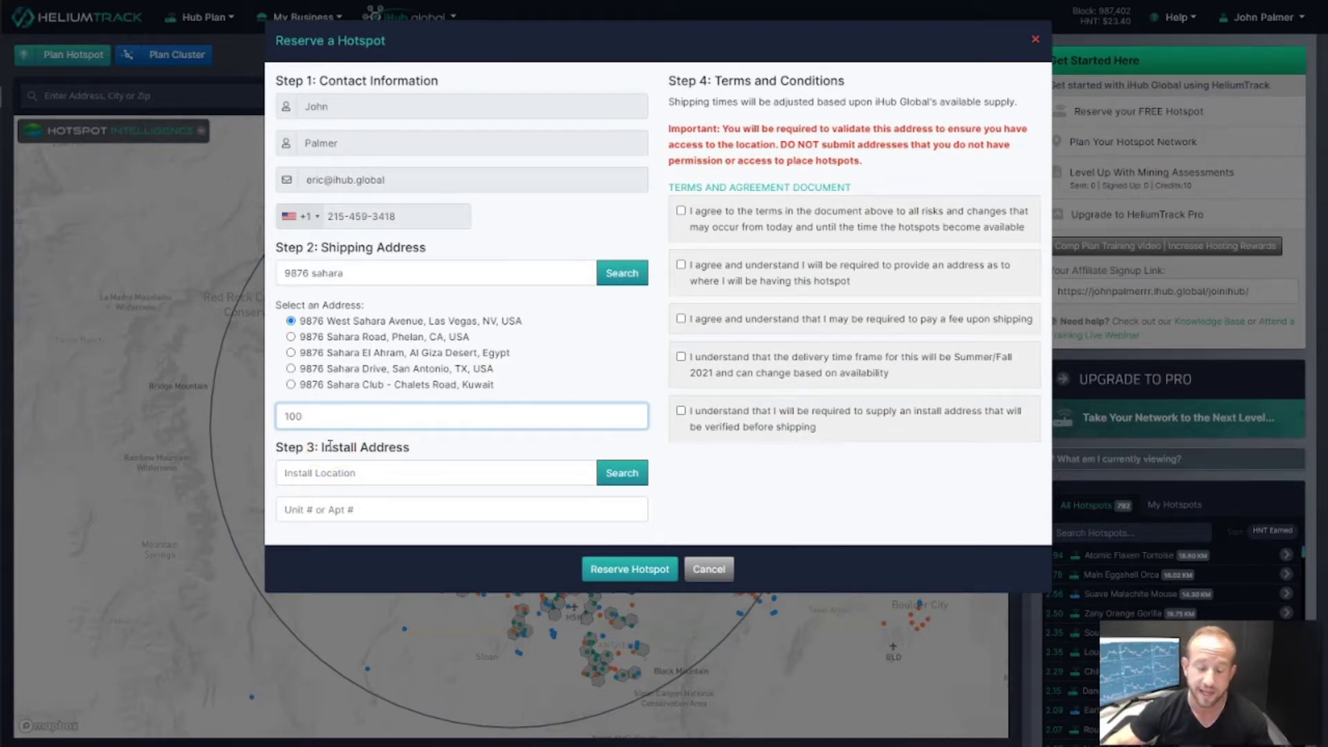
left_click(353, 433)
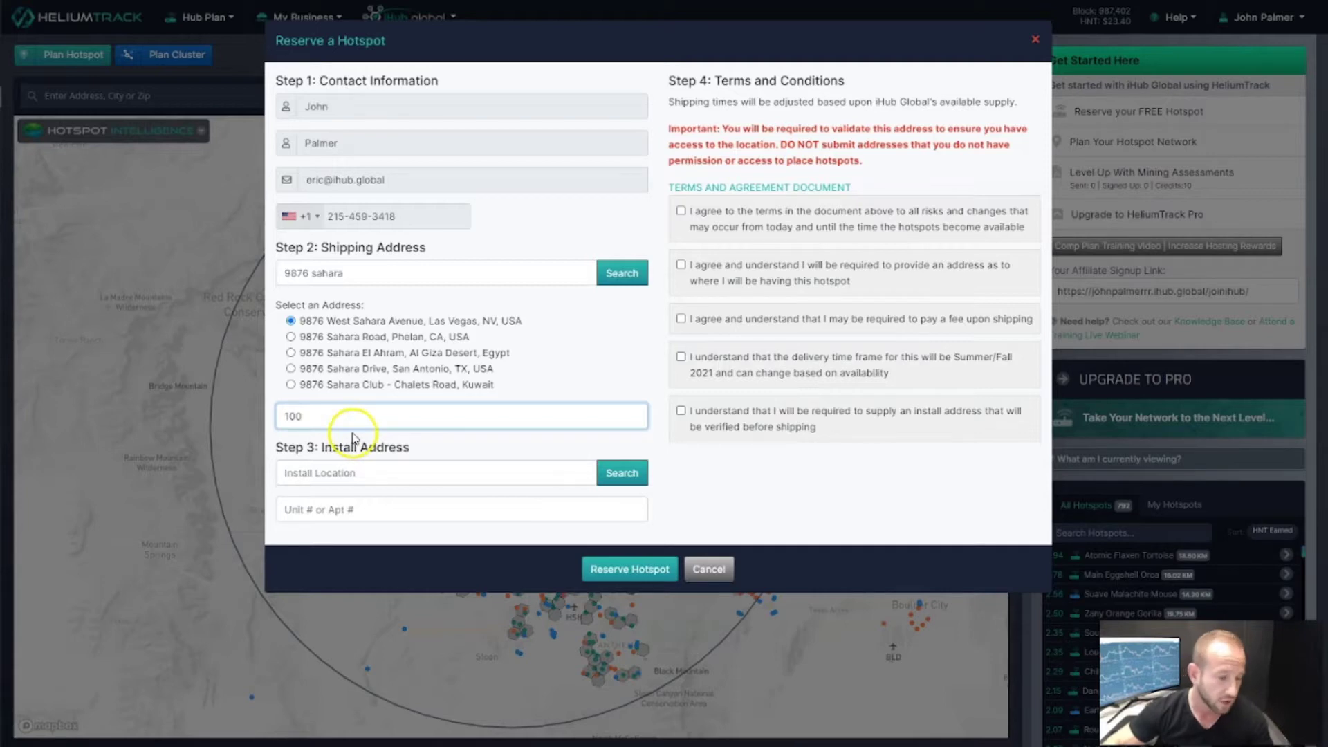
left_click(321, 473)
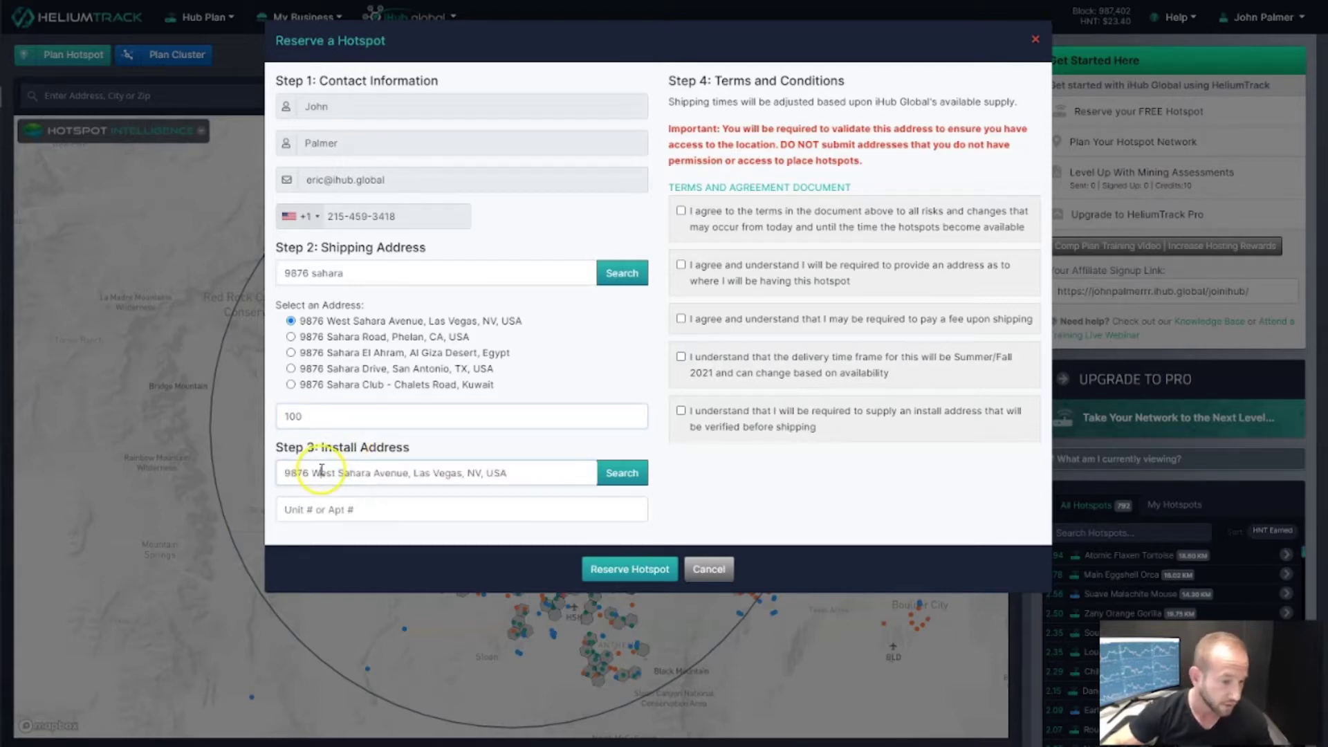
- Confirm the Las Vegas install address through Search and give it unit 100
left_click(314, 476)
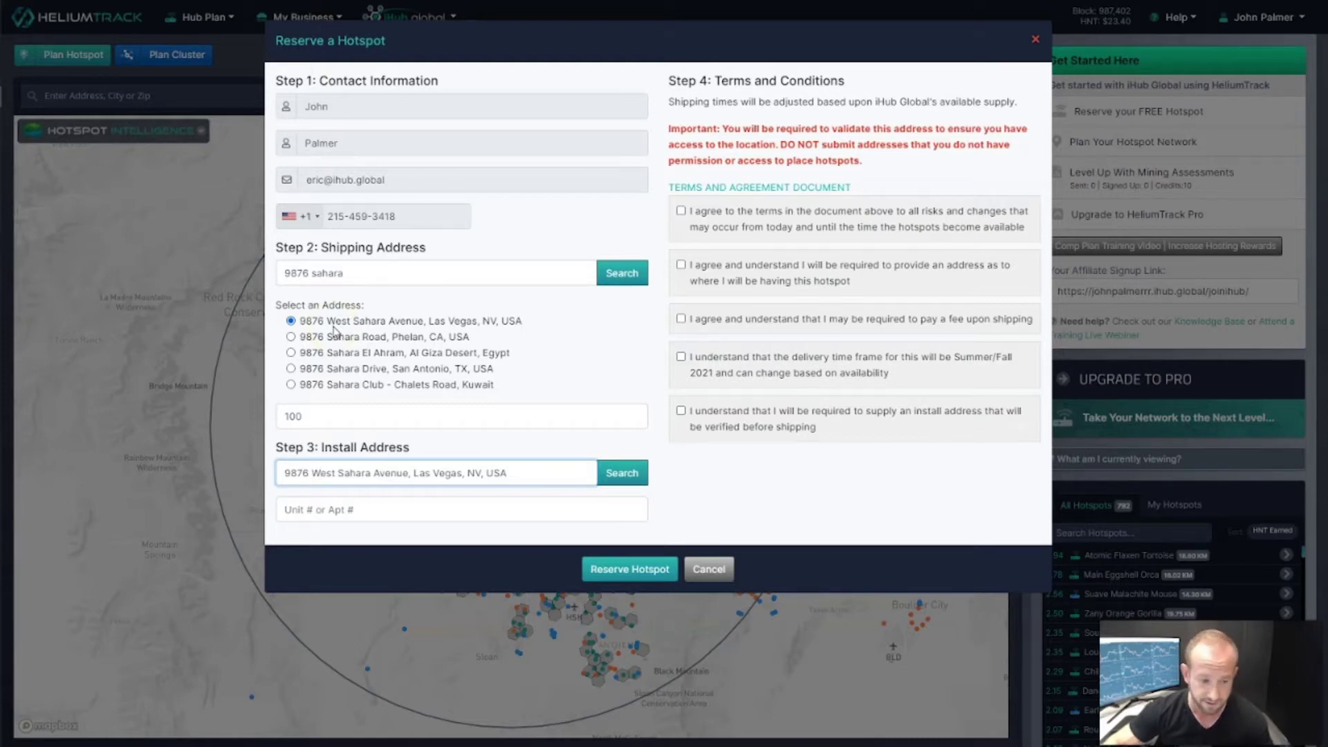
left_click_drag(537, 471, 261, 421)
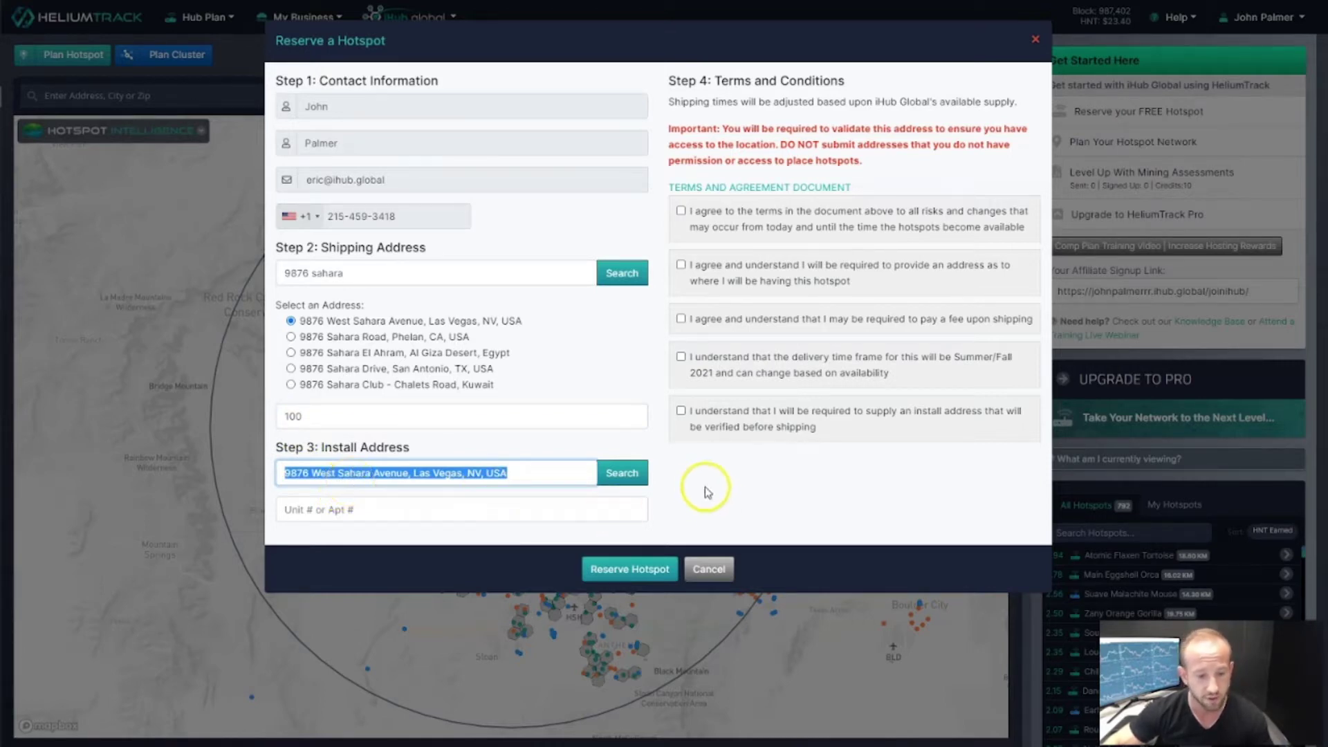
left_click(626, 473)
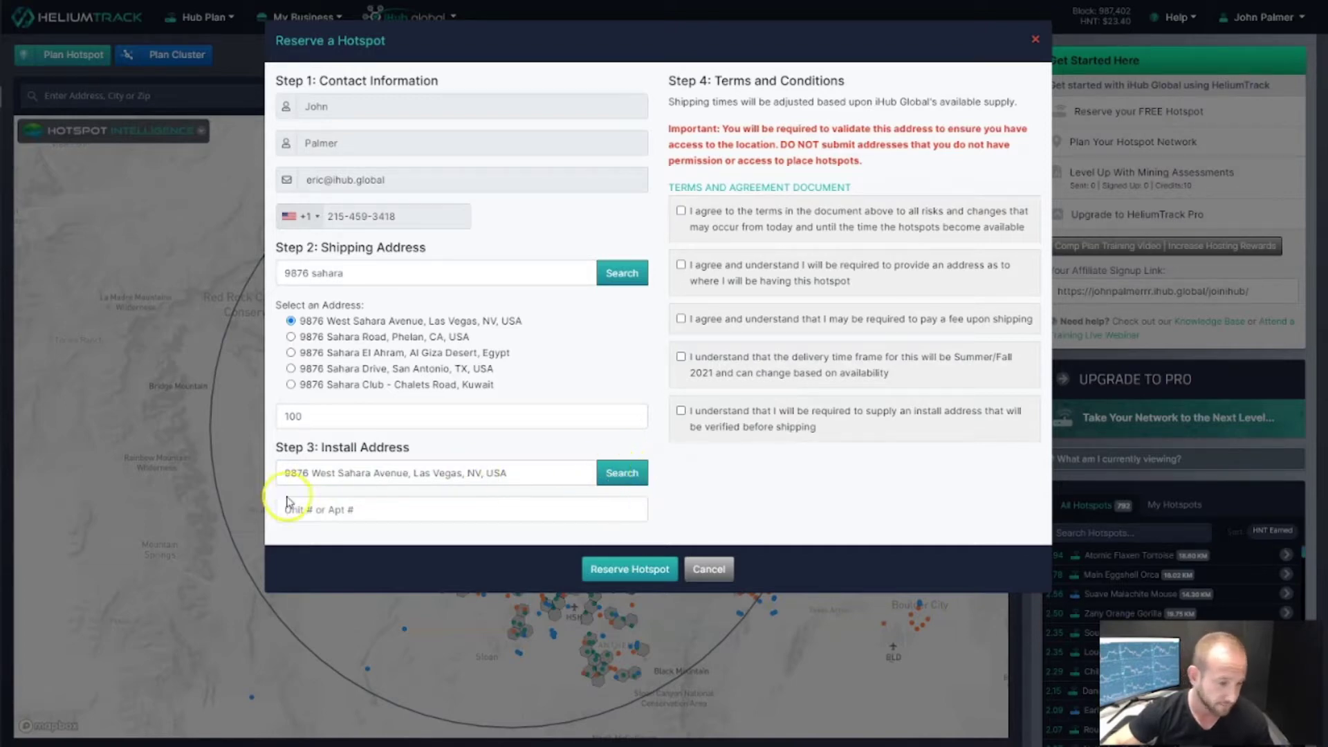
left_click(303, 509)
type("100")
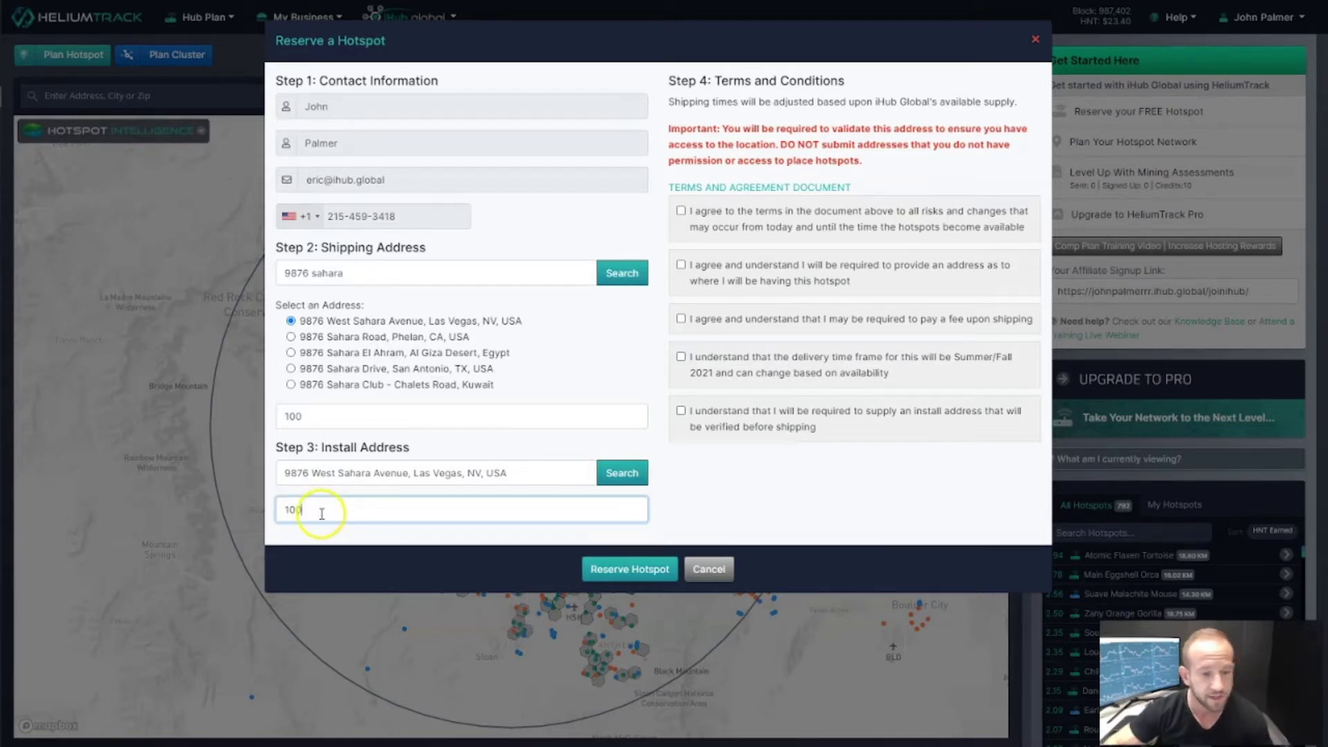
- Agree to all five terms, covering address, shipping fee, delivery time and address verification
left_click(682, 211)
left_click(682, 265)
left_click(681, 319)
left_click(681, 357)
left_click(681, 411)
left_click(756, 483)
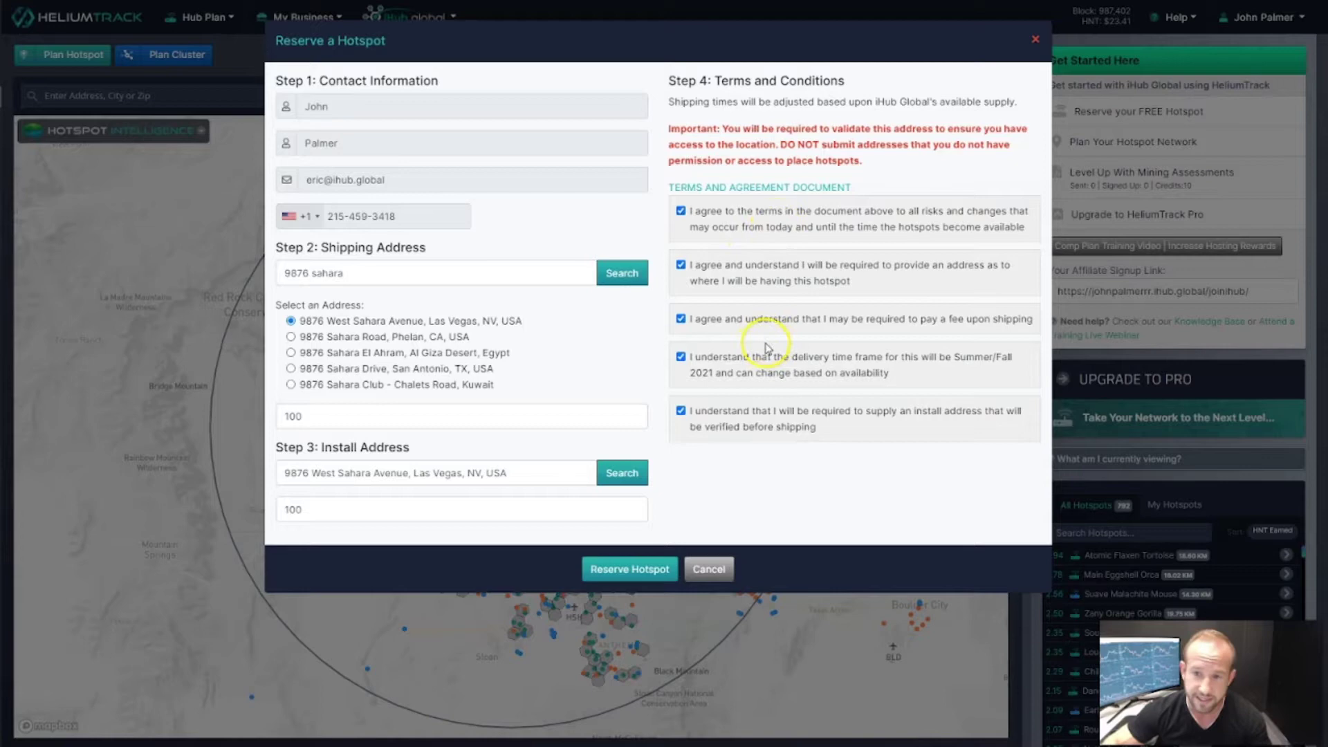
- Submit the free hotspot reservation with the Reserve Hotspot button
left_click(635, 567)
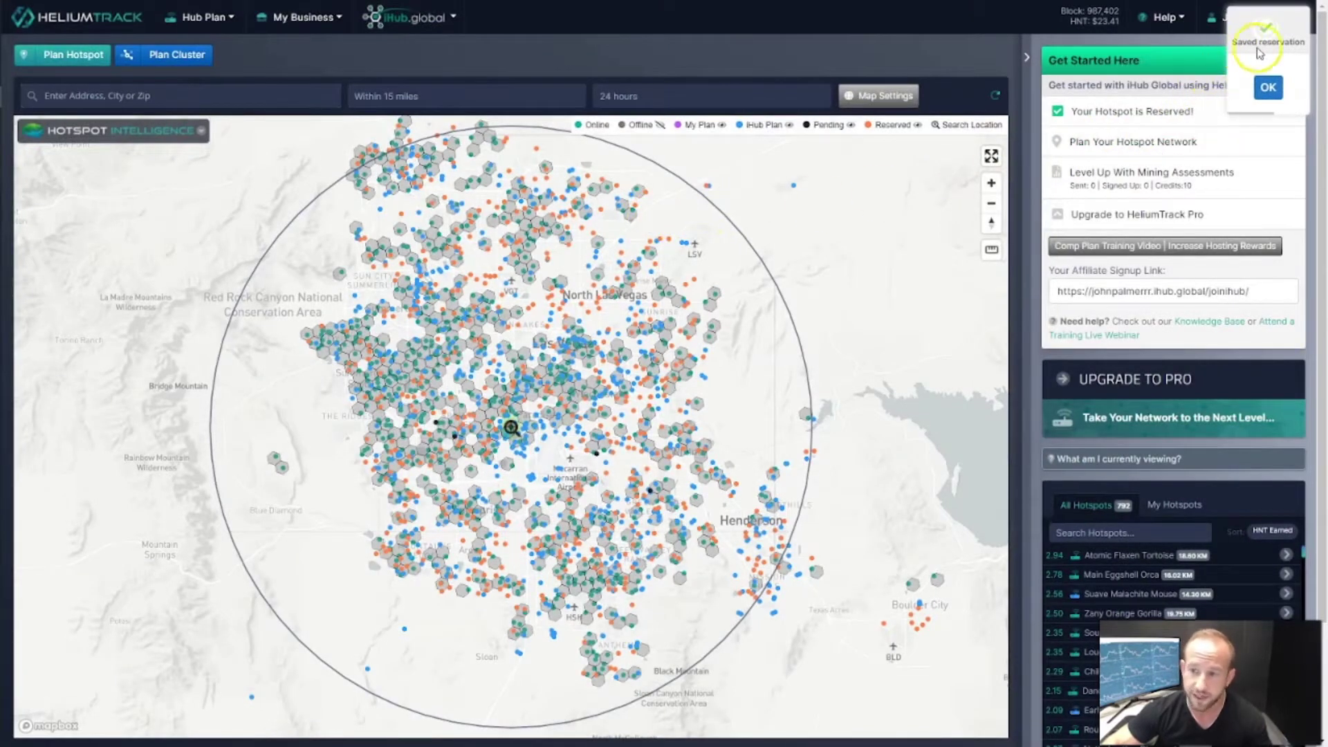
- Reload the page so the reserved Las Vegas address shows, then reach Change / Remove
mouse_move(1061, 113)
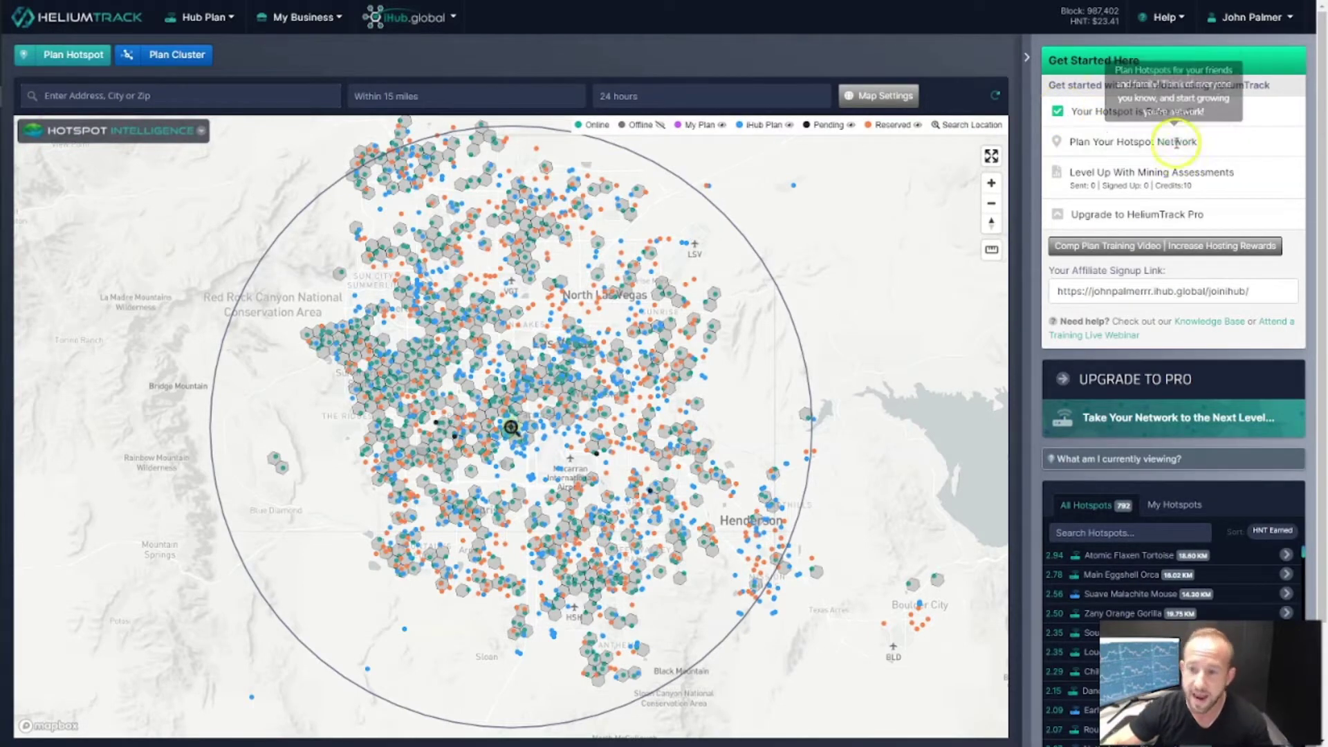
right_click(965, 51)
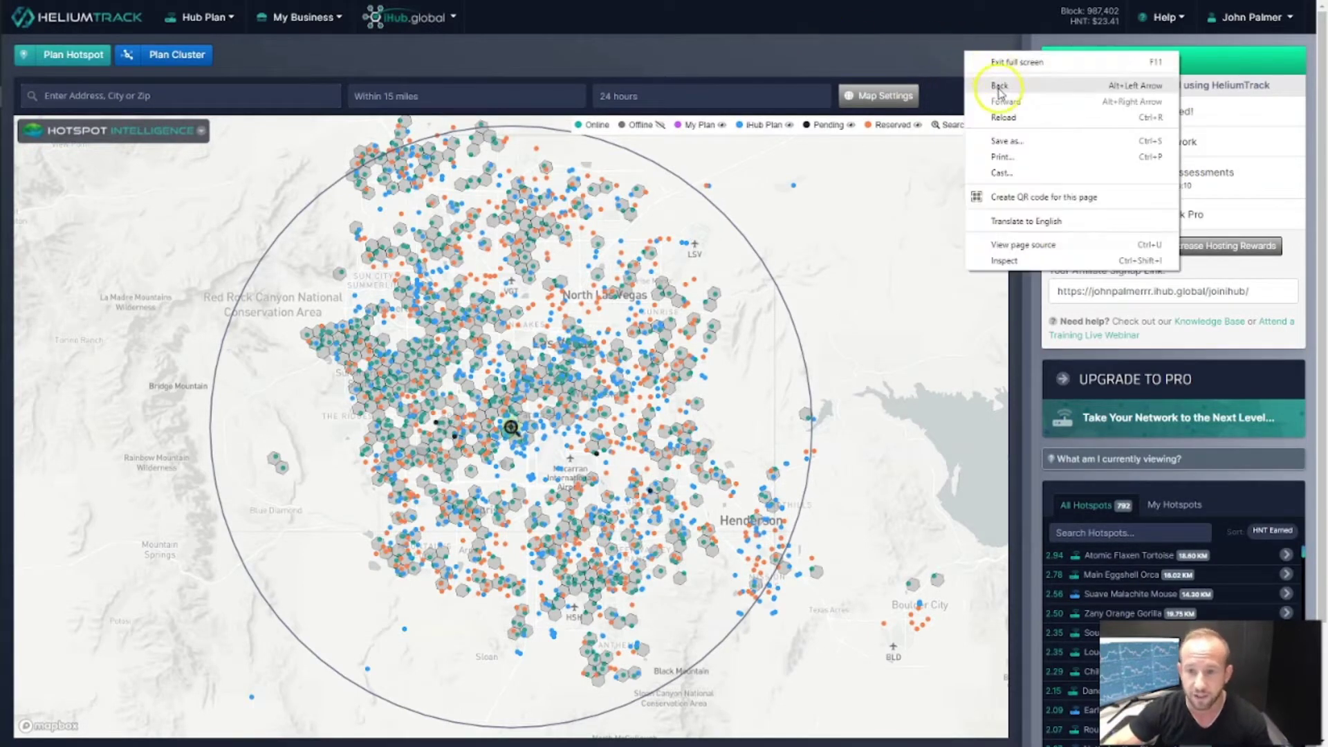
left_click(1003, 118)
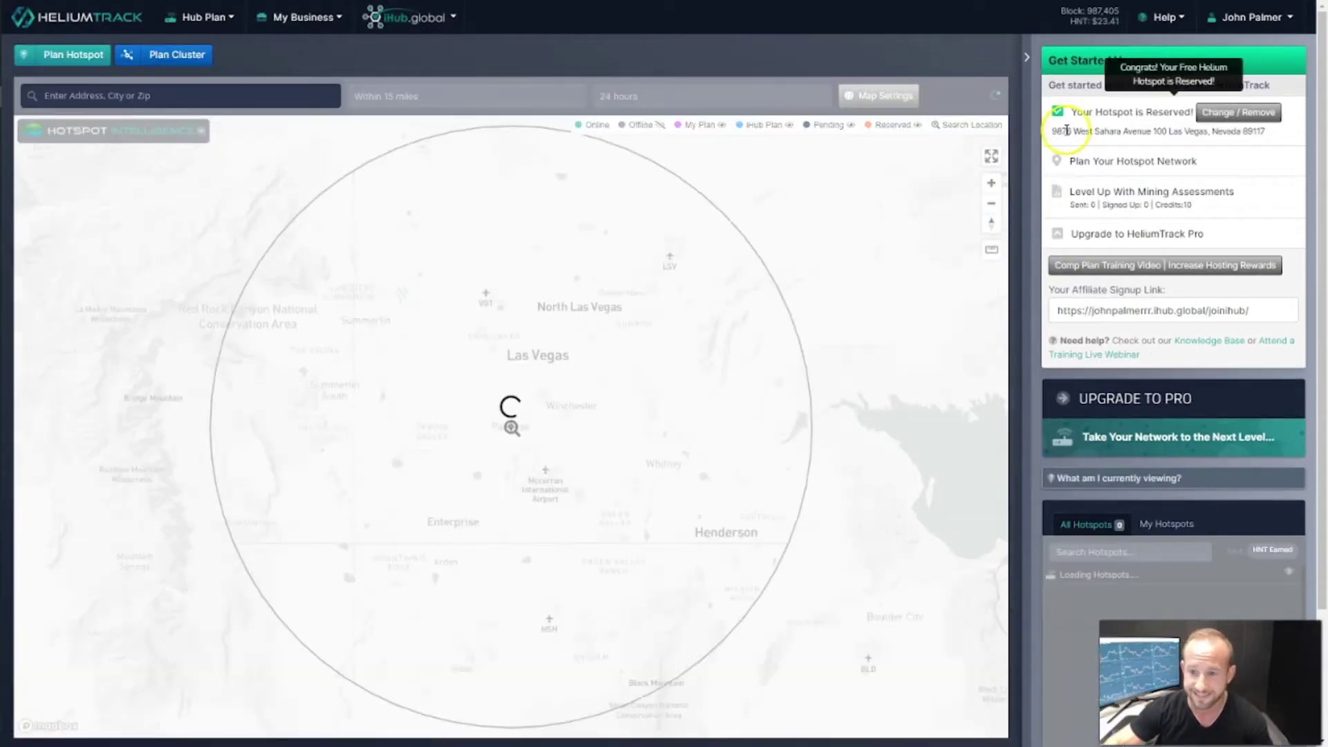
left_click_drag(1053, 130, 1279, 132)
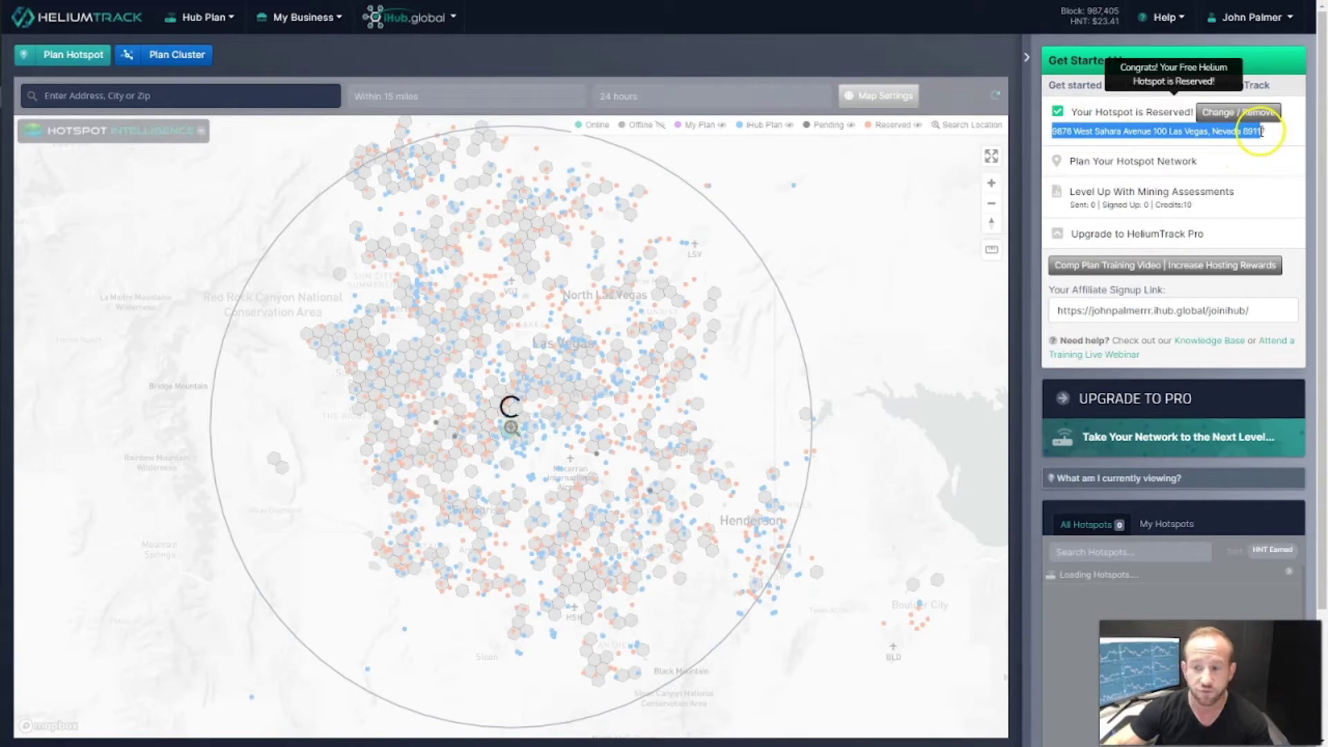
left_click(1242, 133)
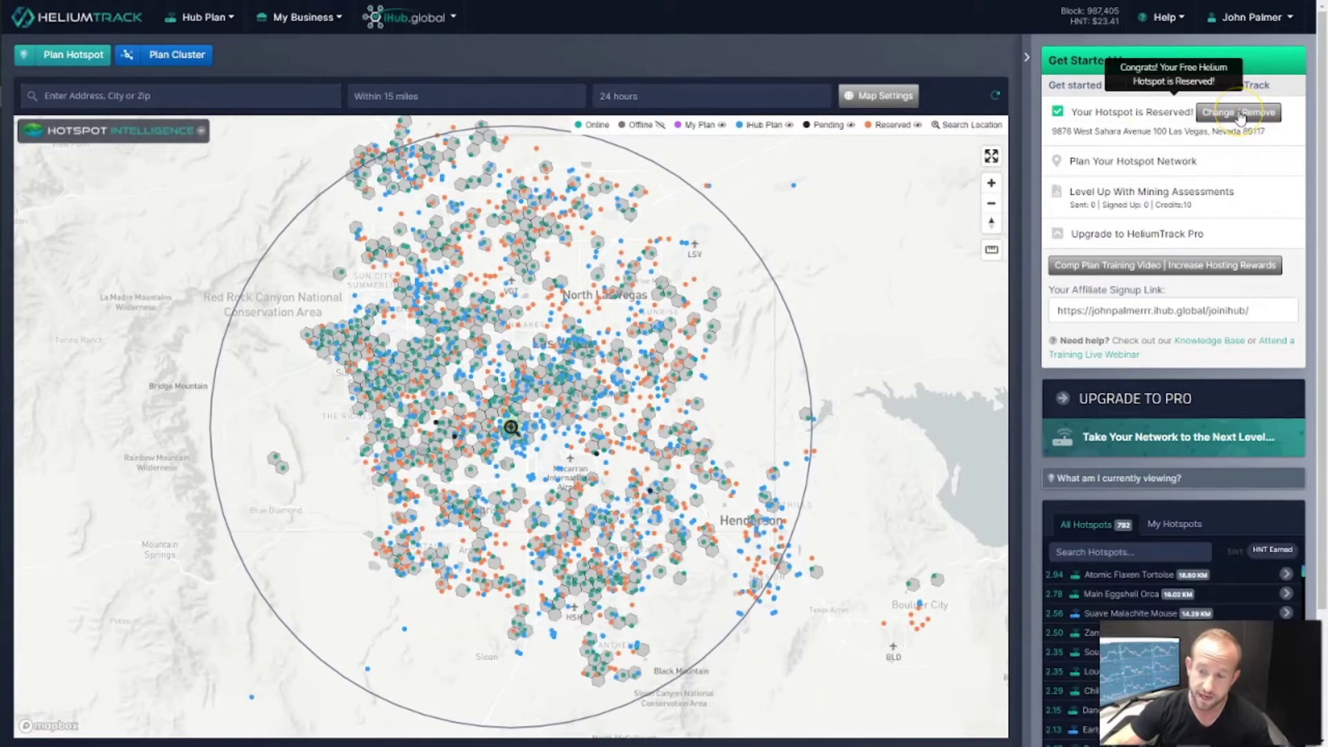
left_click(1240, 117)
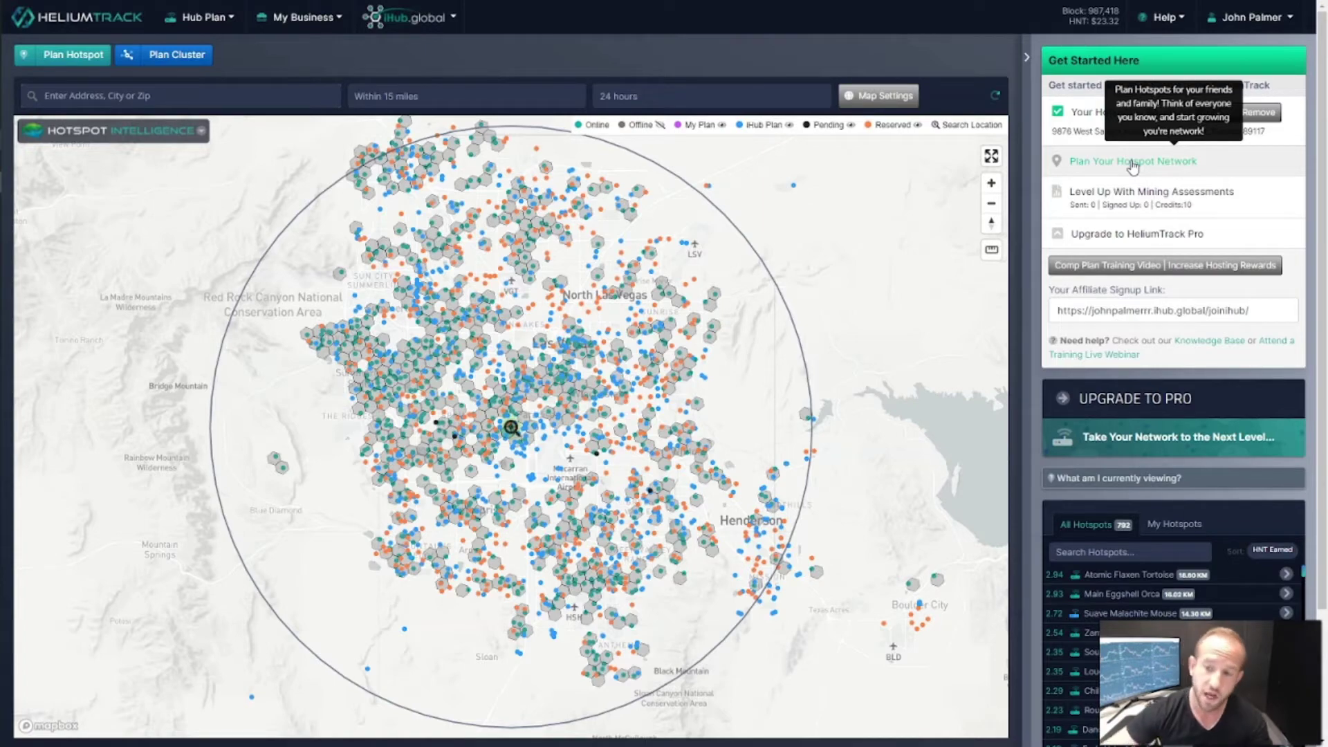
left_click(1104, 173)
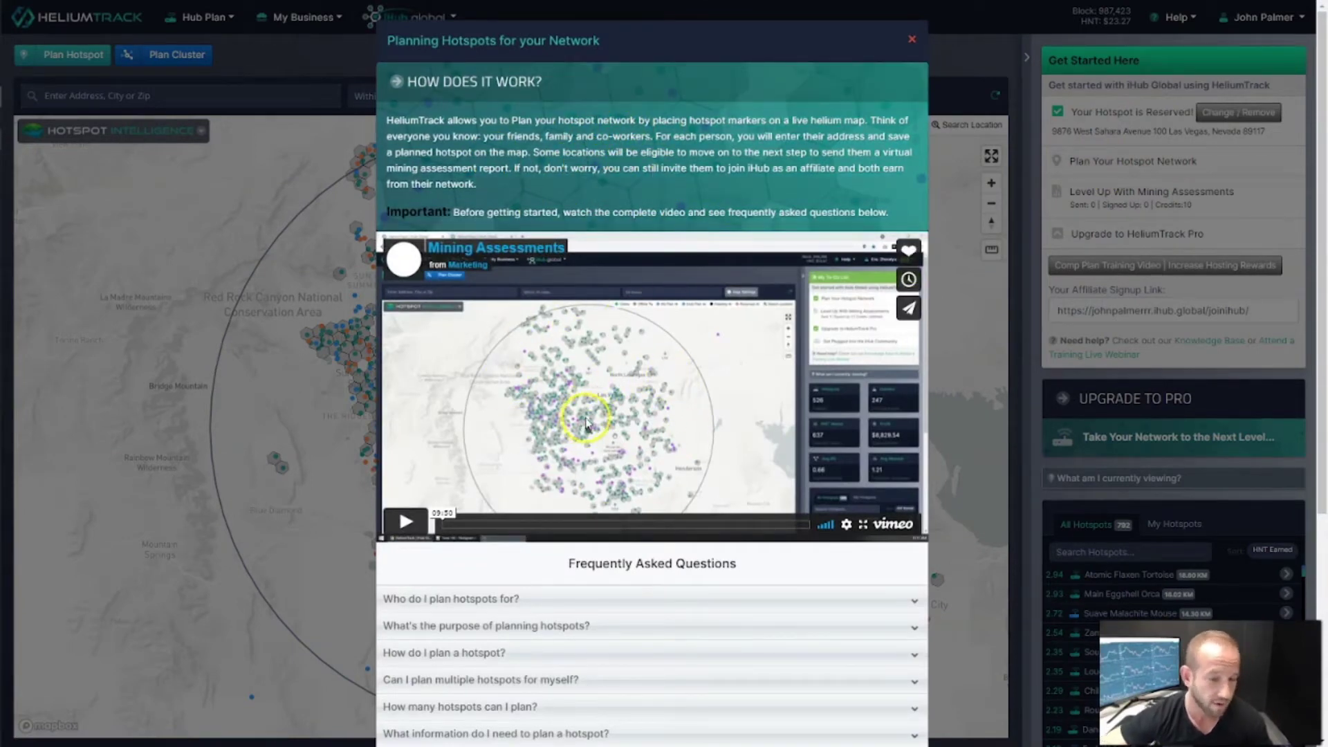
- Scroll through the Planning Hotspots guide and close it to return to the map
scroll(629, 382, "down", 3)
scroll(631, 423, "down", 2)
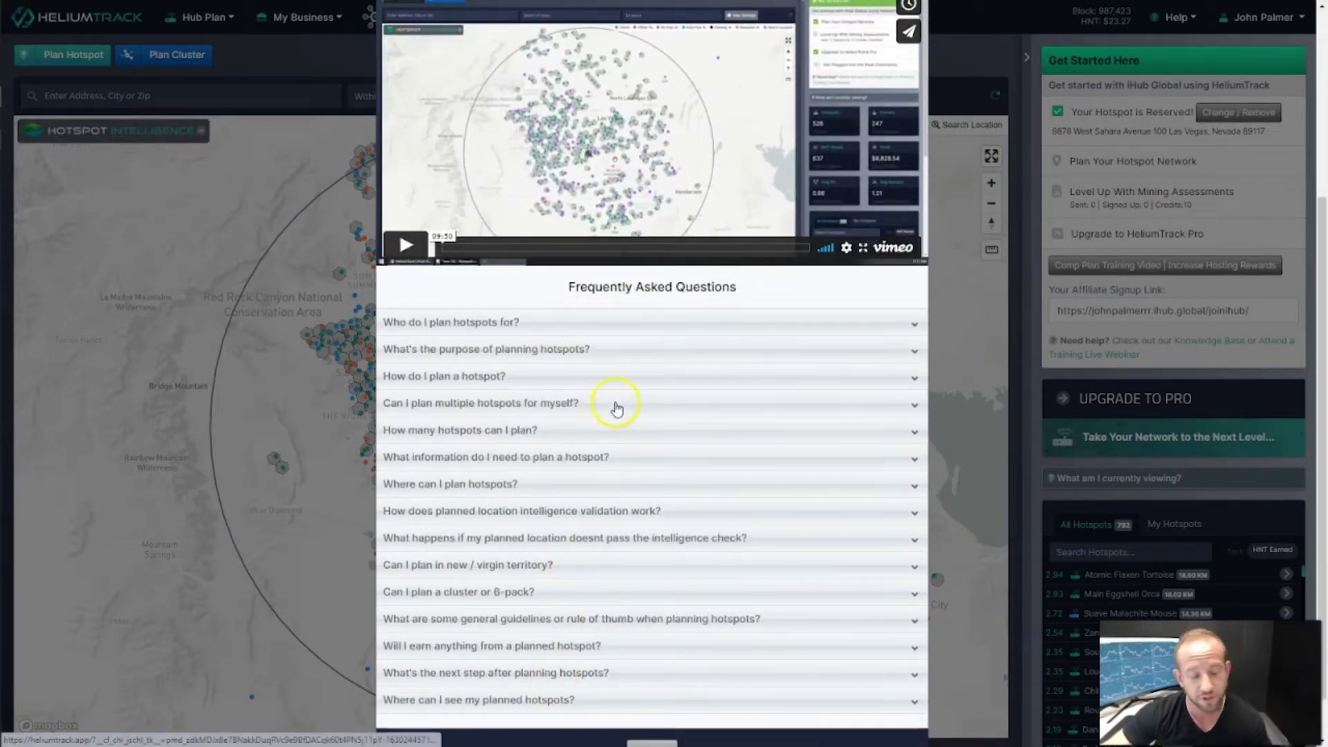
scroll(664, 530, "up", 5)
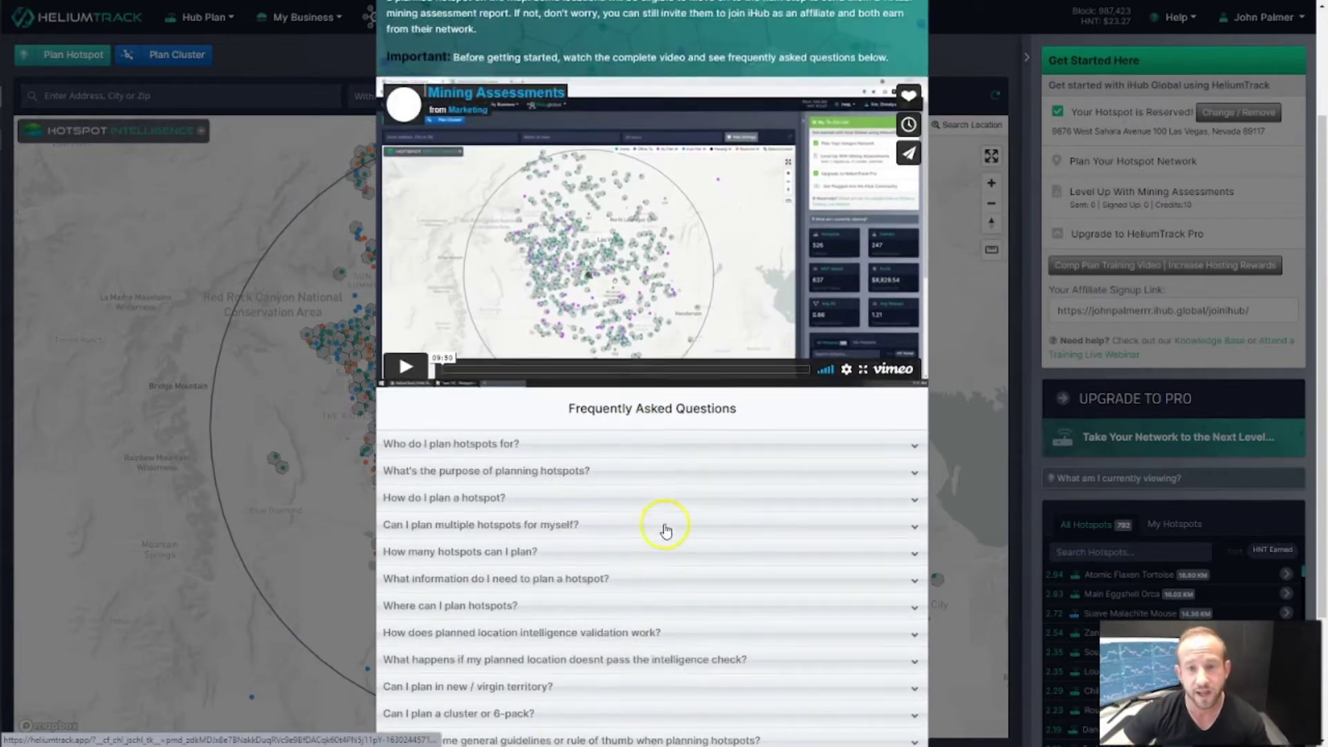
left_click(909, 40)
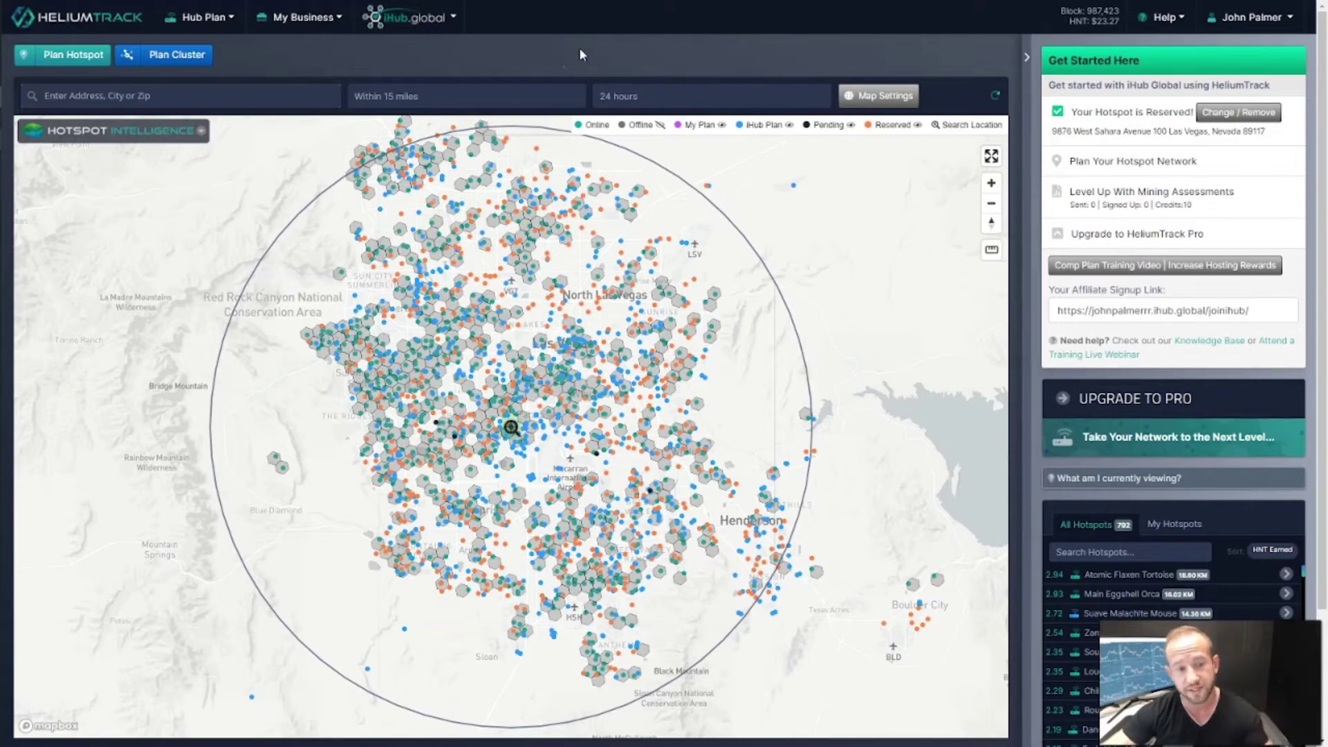
left_click(59, 62)
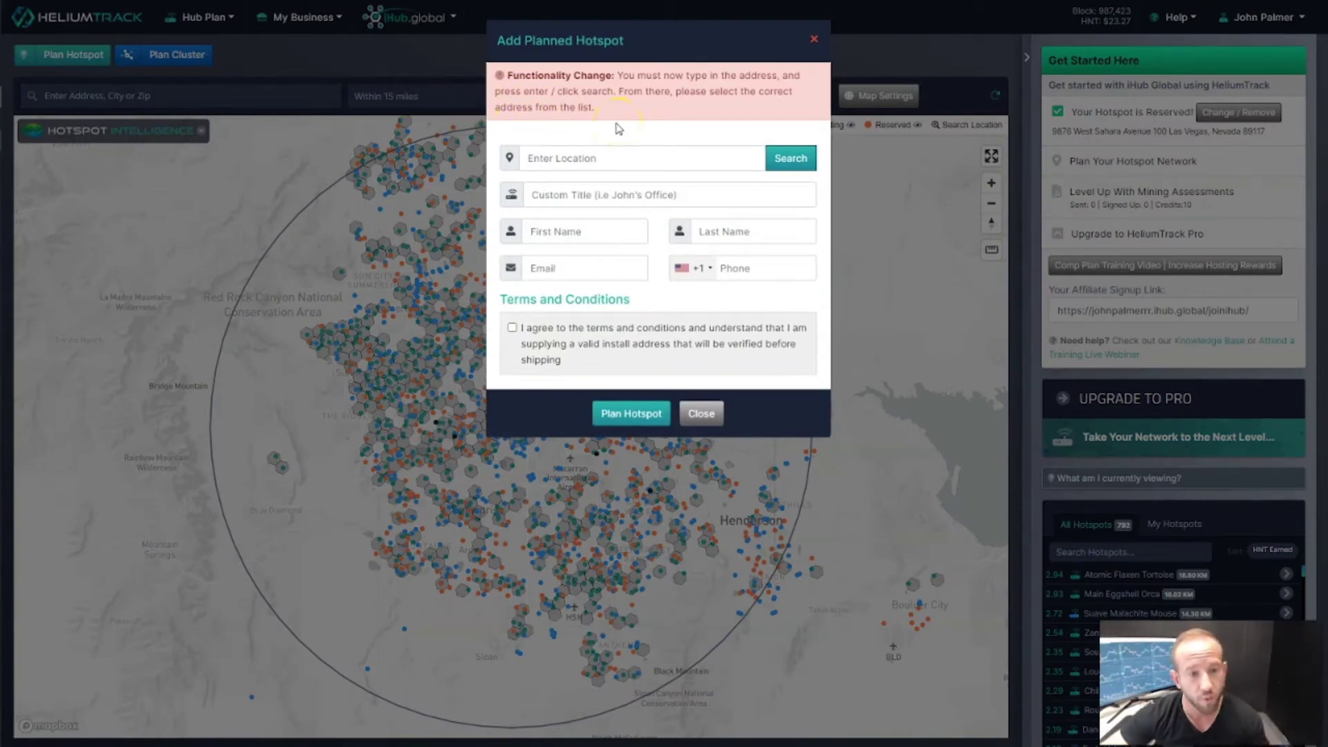
left_click(555, 158)
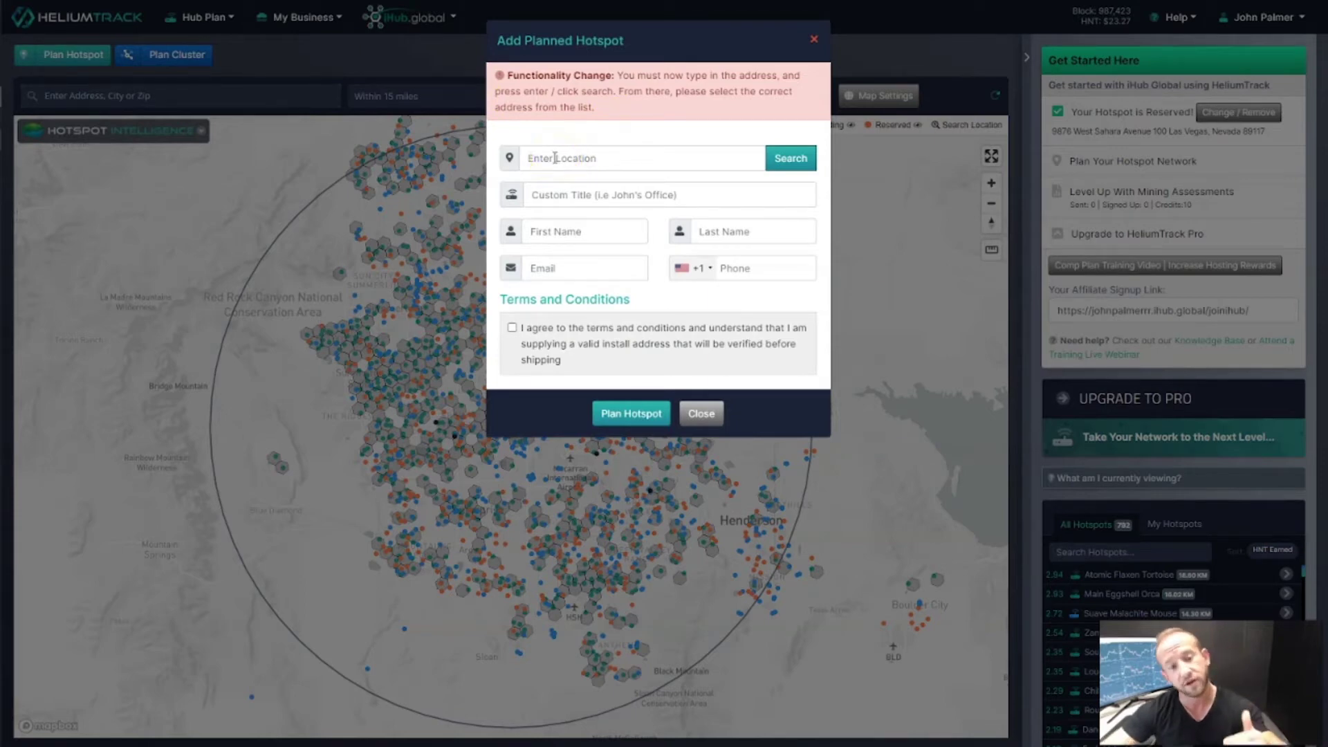
left_click(555, 158)
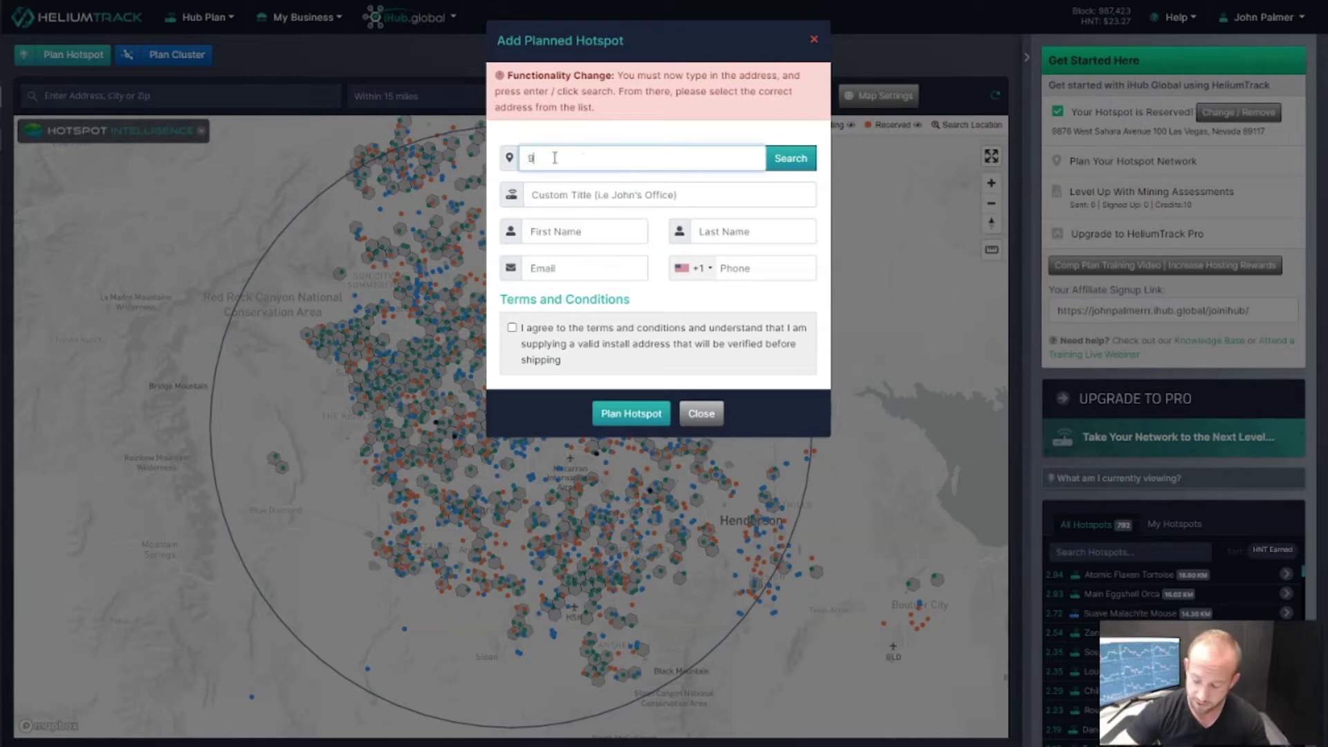
key("Return")
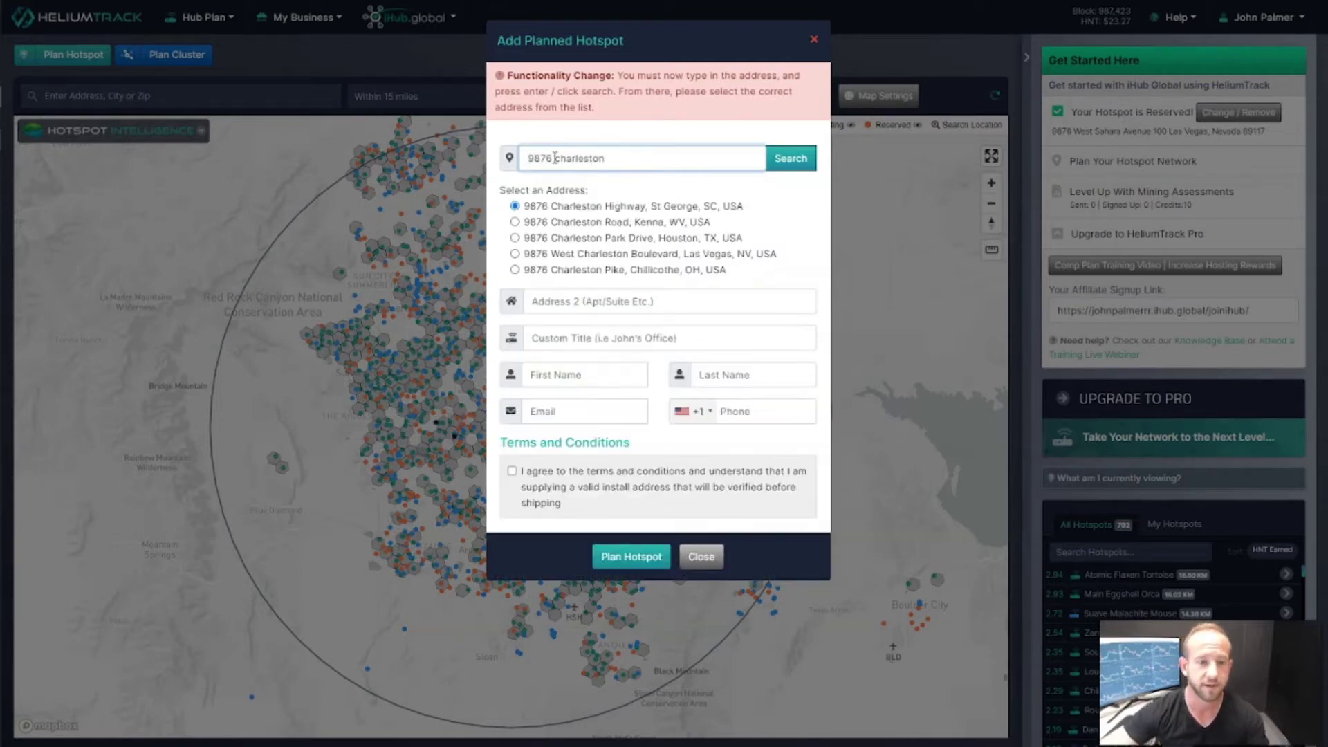
left_click(785, 156)
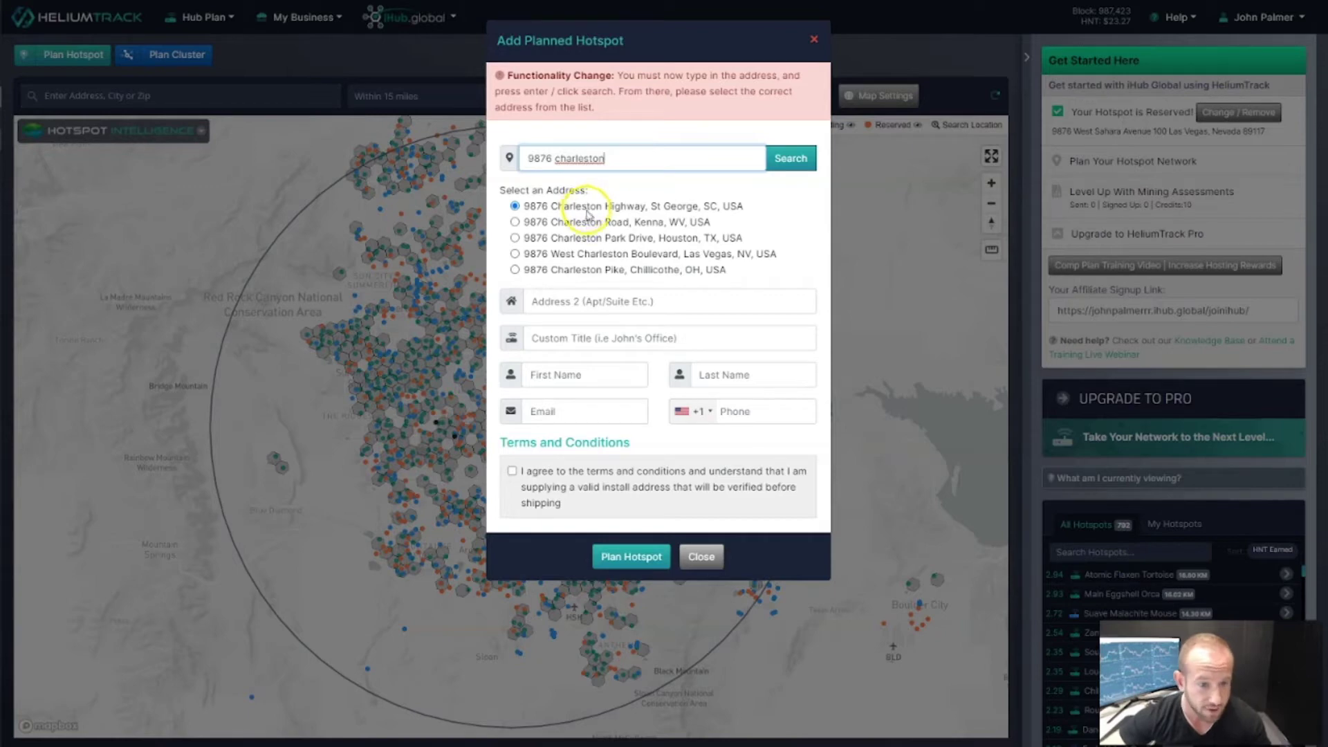
left_click(578, 259)
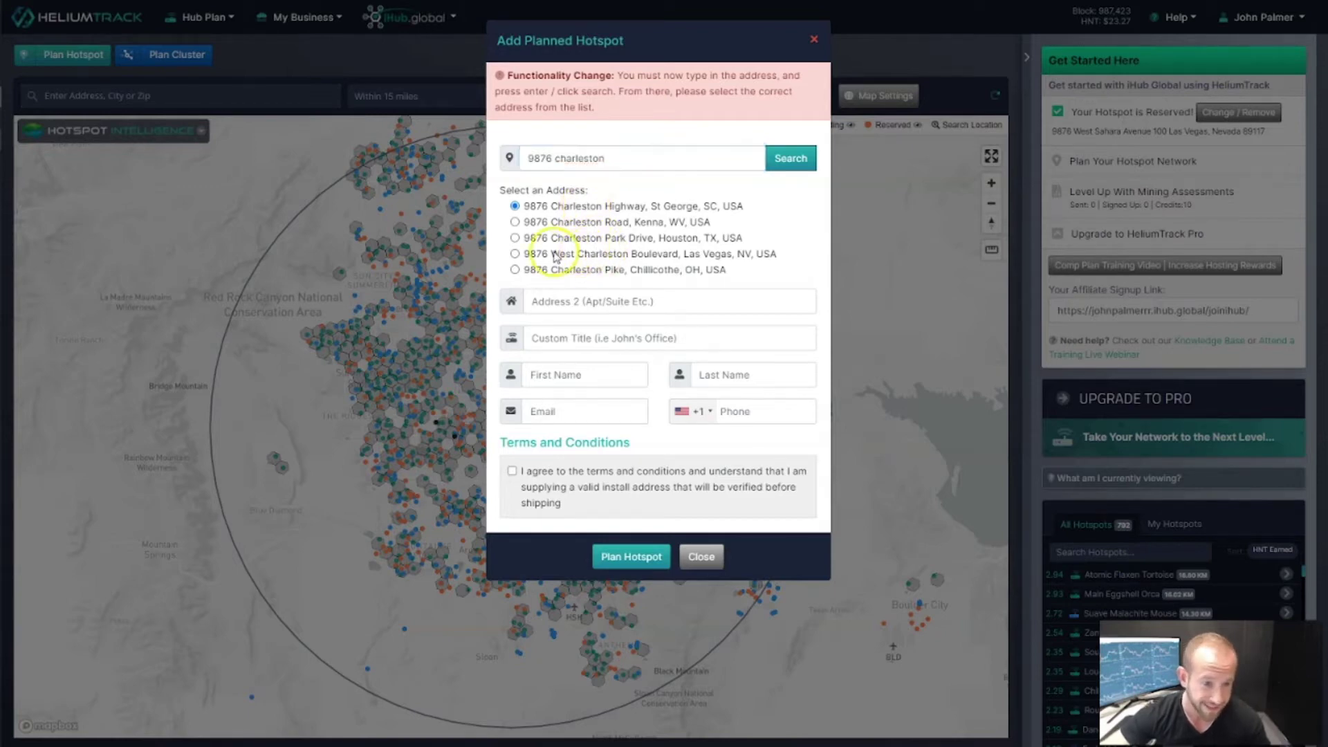
left_click(515, 254)
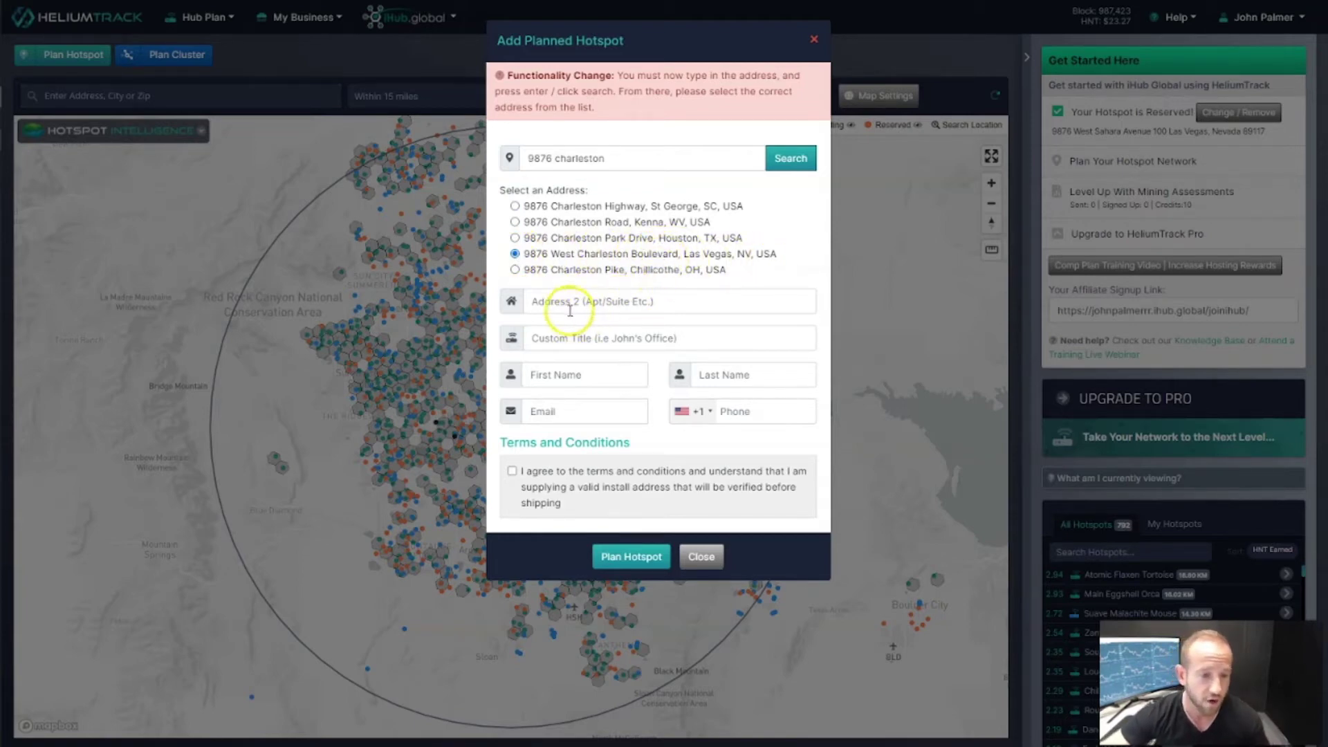
left_click(539, 301)
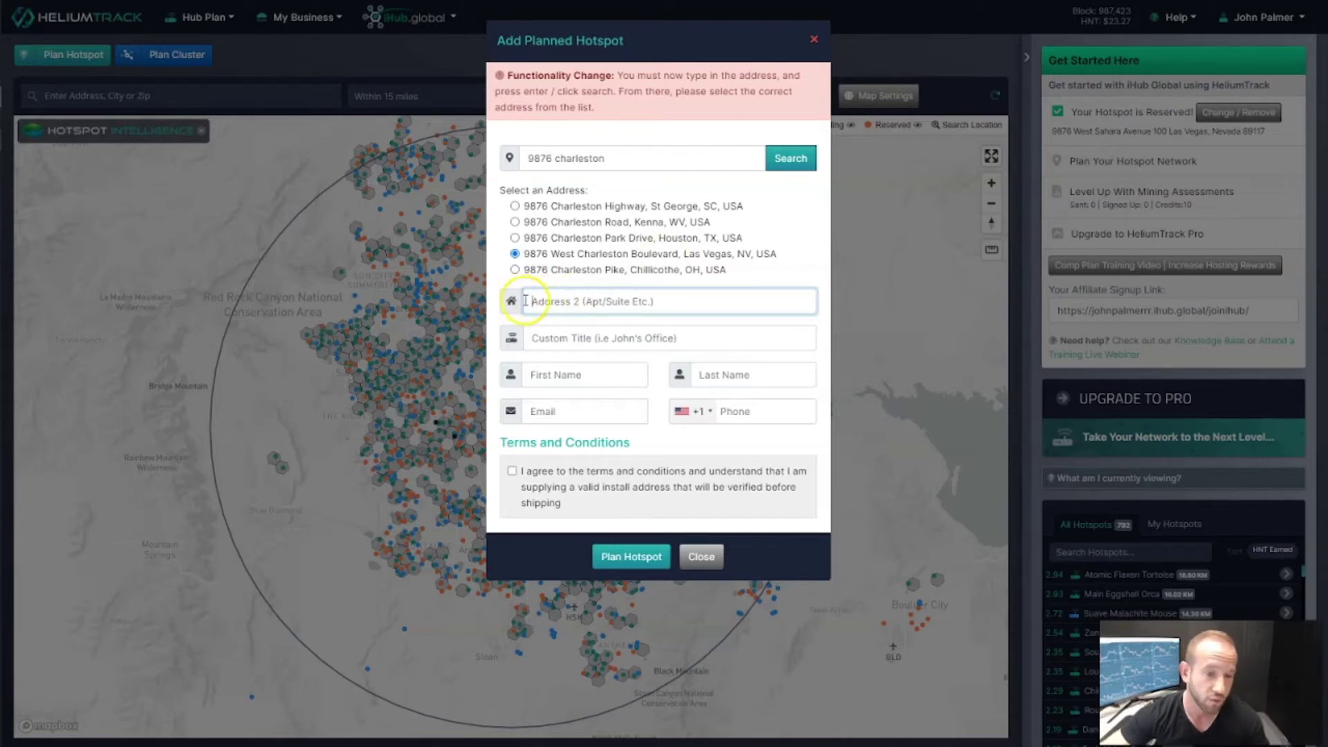
- Enter a custom hotspot title and the contact's first and last name
left_click(575, 340)
type("Jerry")
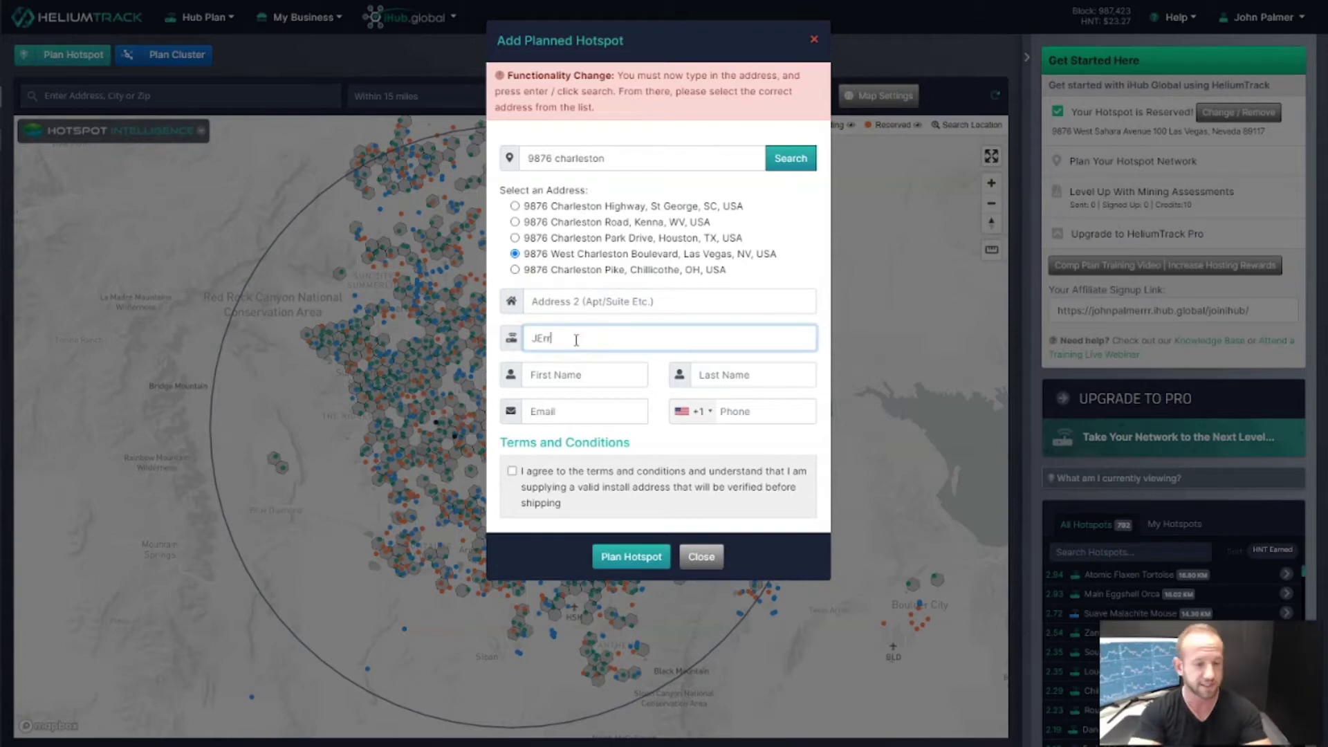
type("s Hotspot")
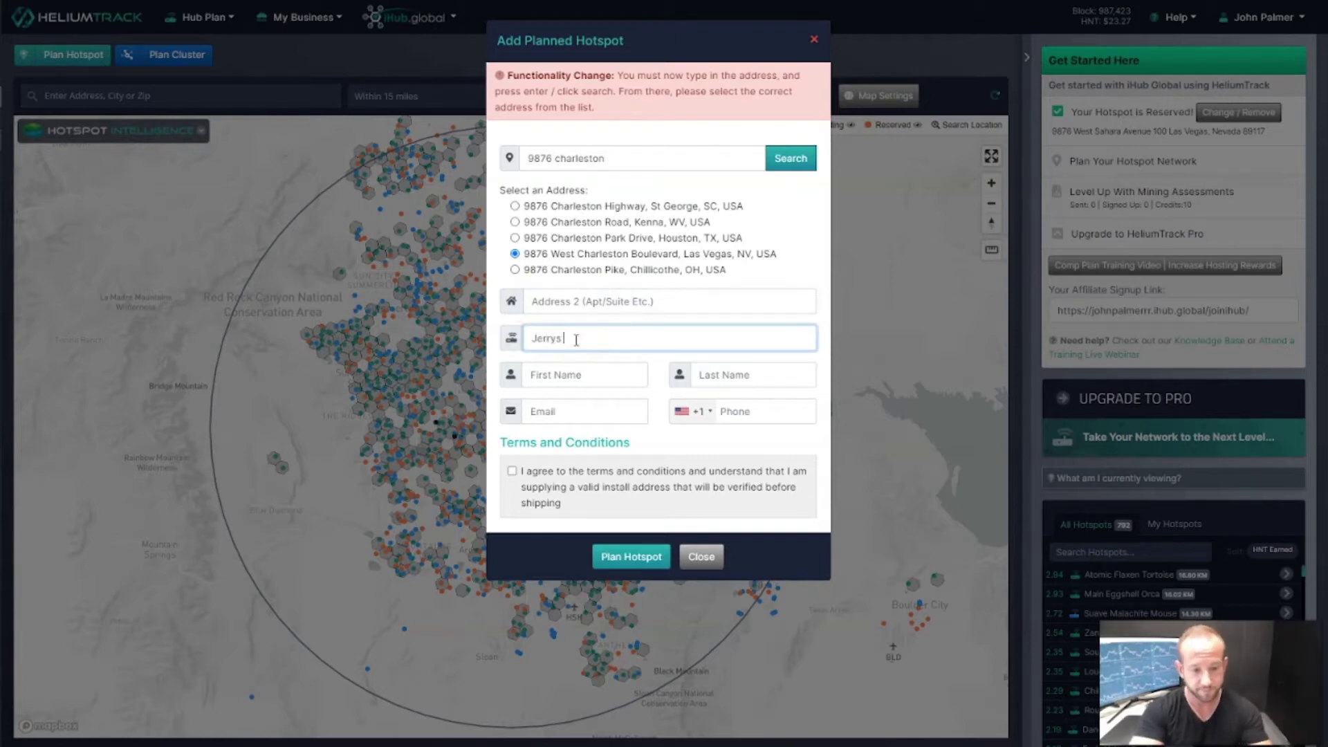
left_click(565, 374)
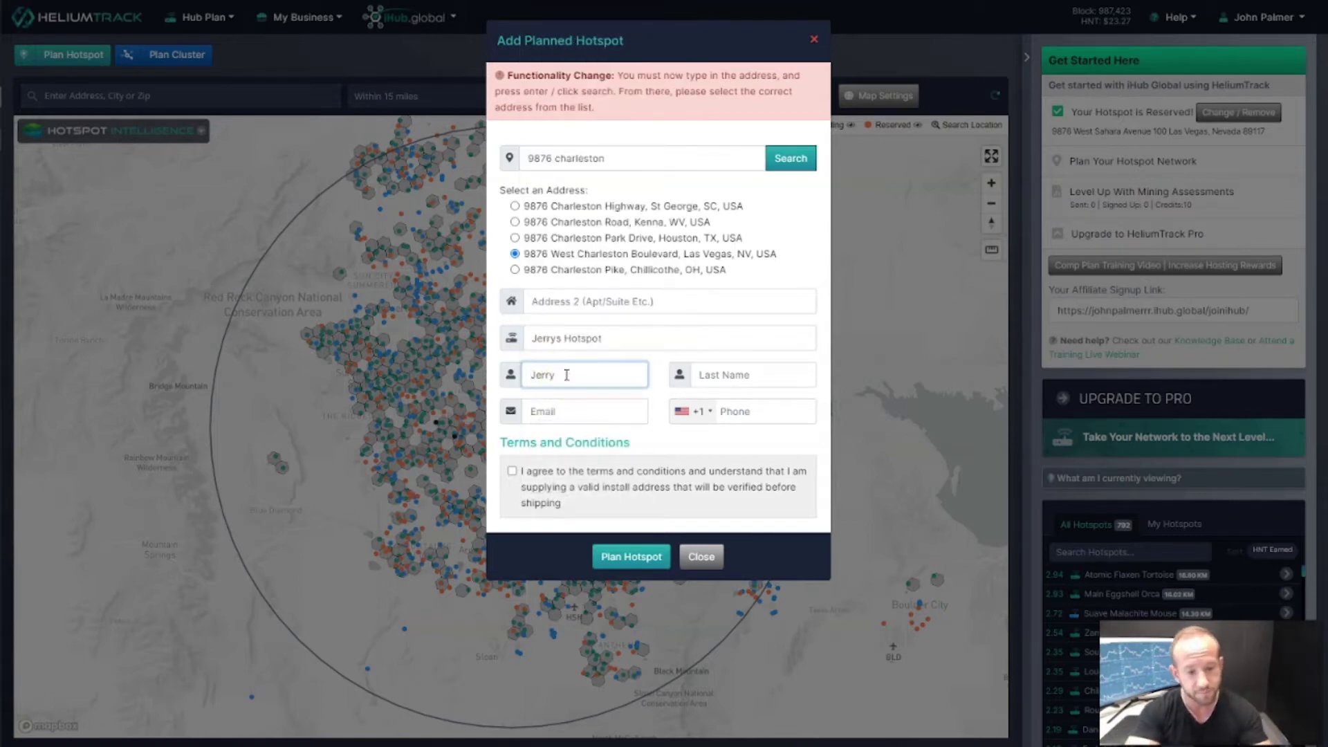
key("Tab")
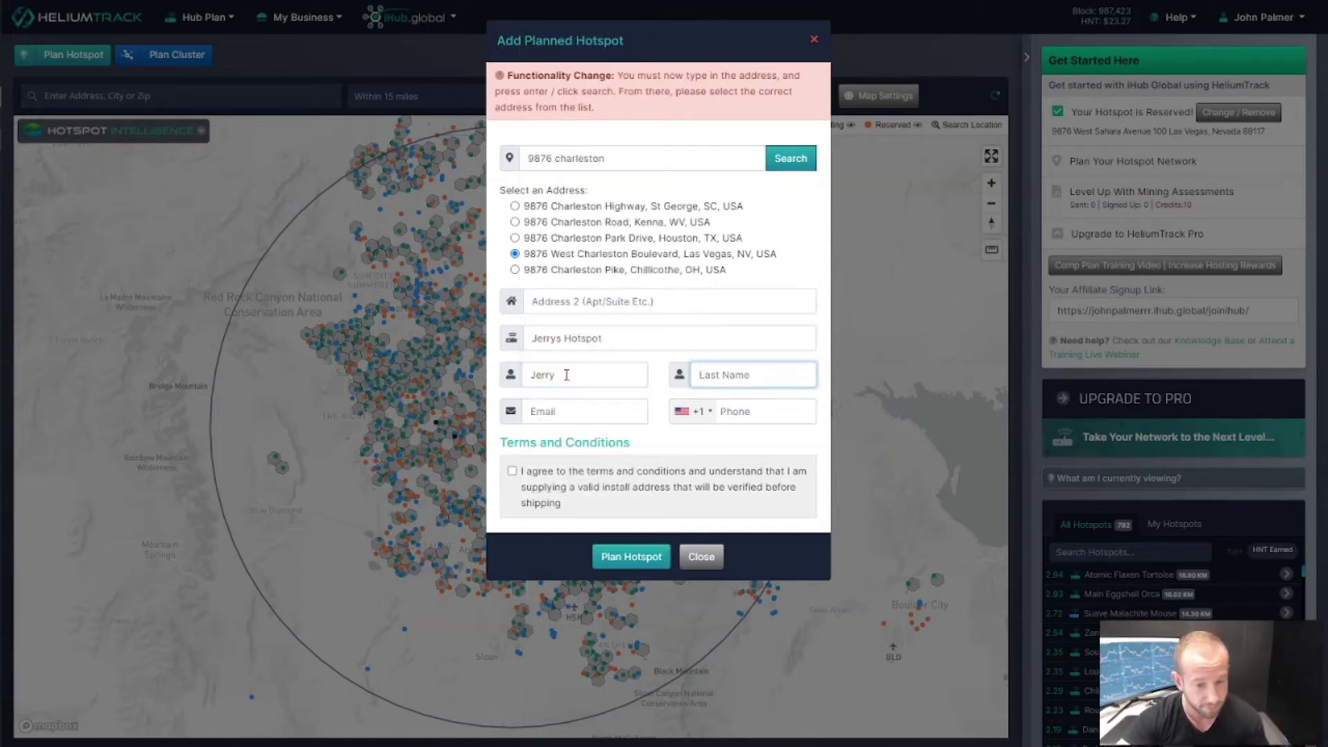
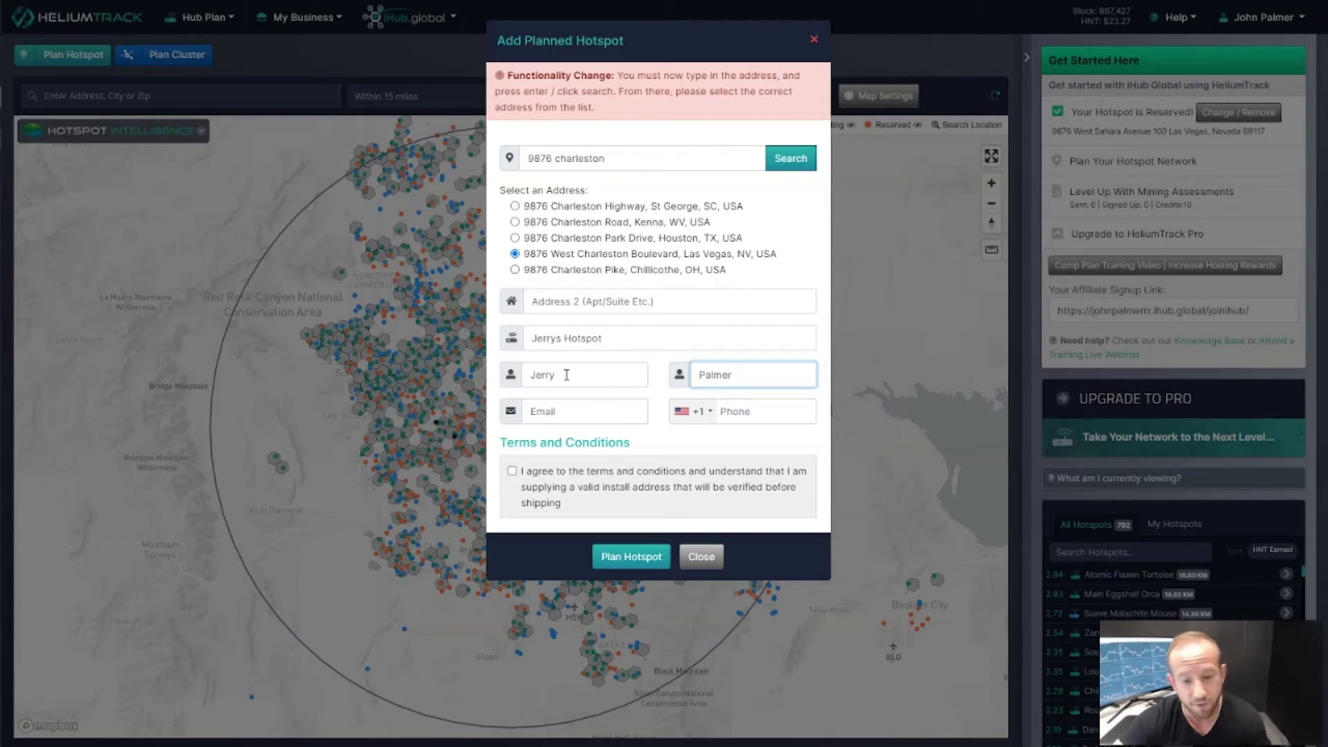
- Fill in the contact's e-mail and phone number, then accept the terms and conditions
left_click(588, 411)
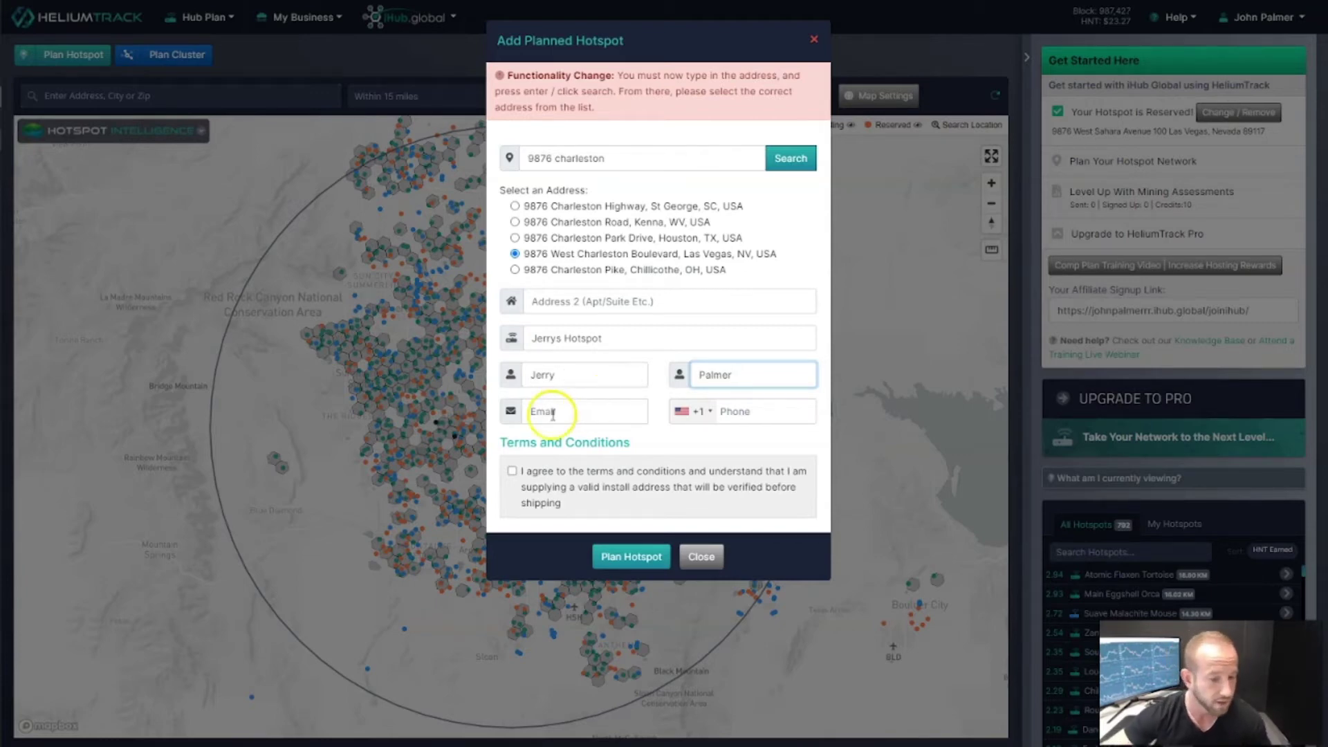
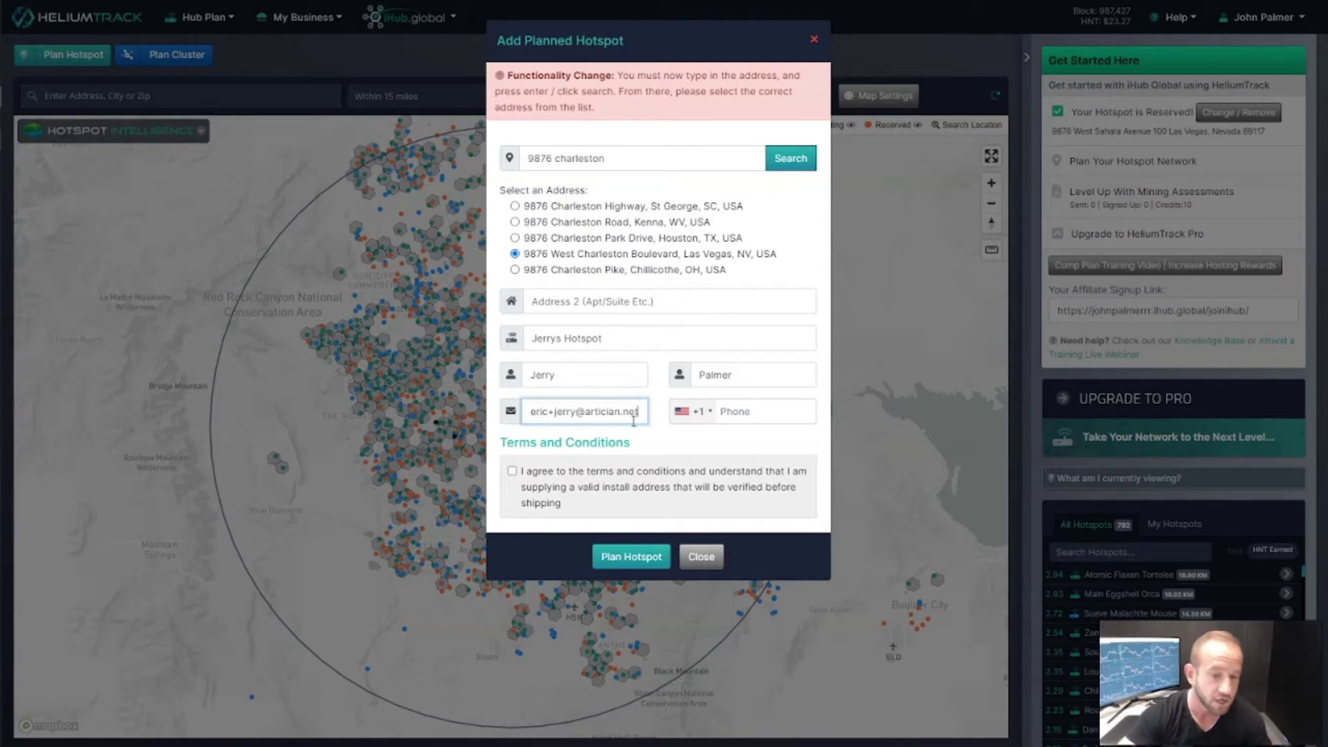
left_click(758, 419)
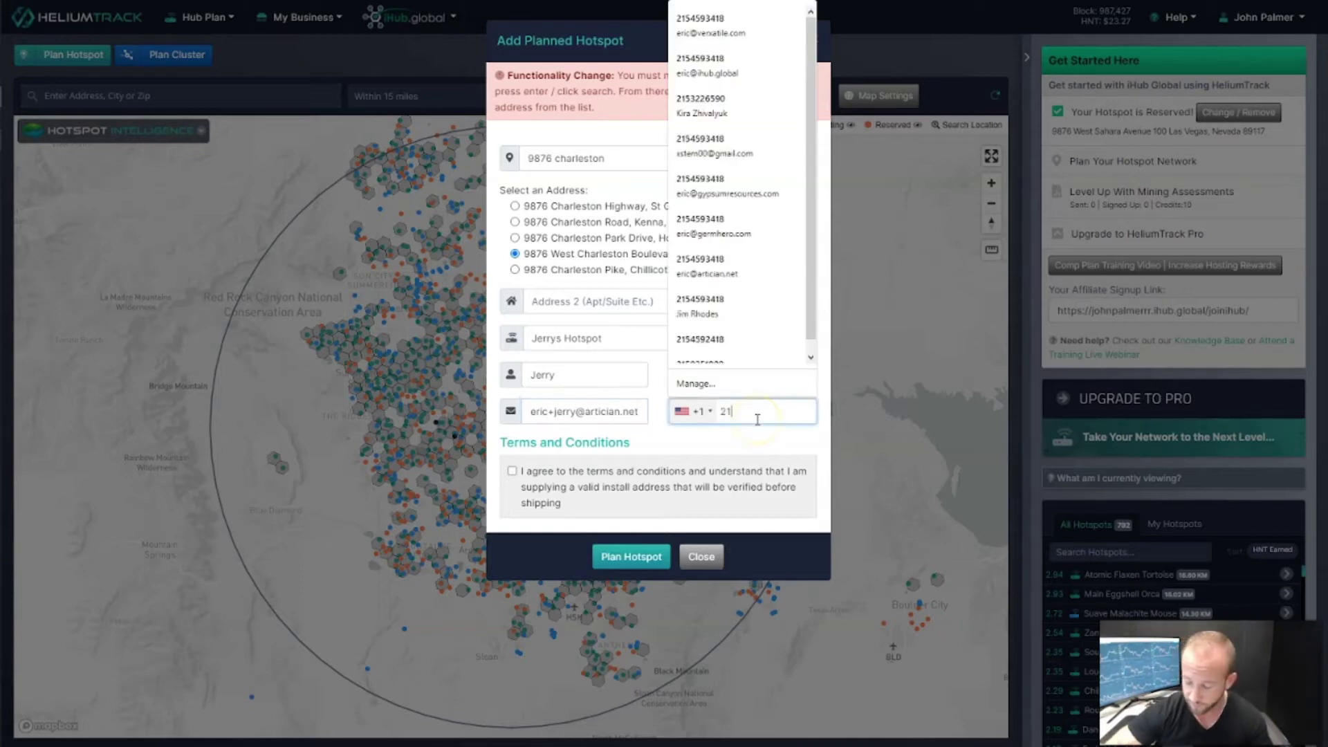
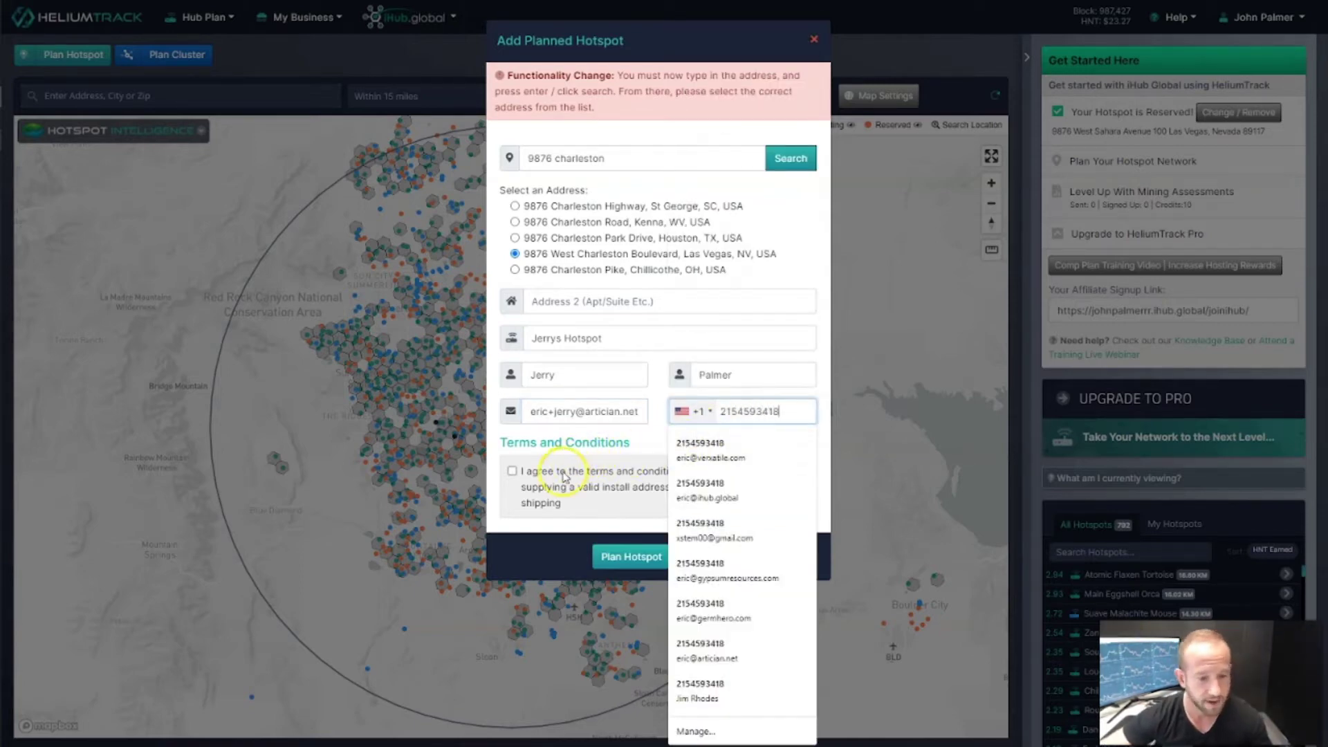
left_click(591, 474)
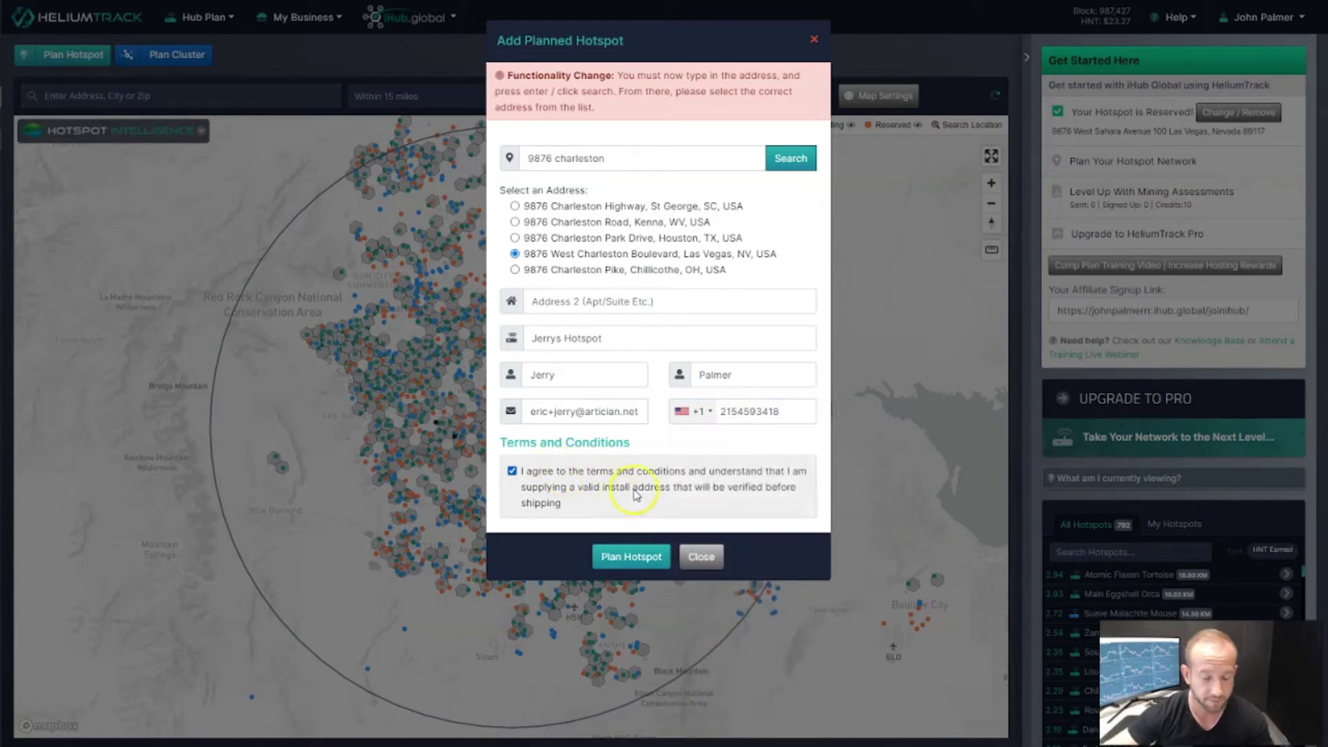
left_click(638, 557)
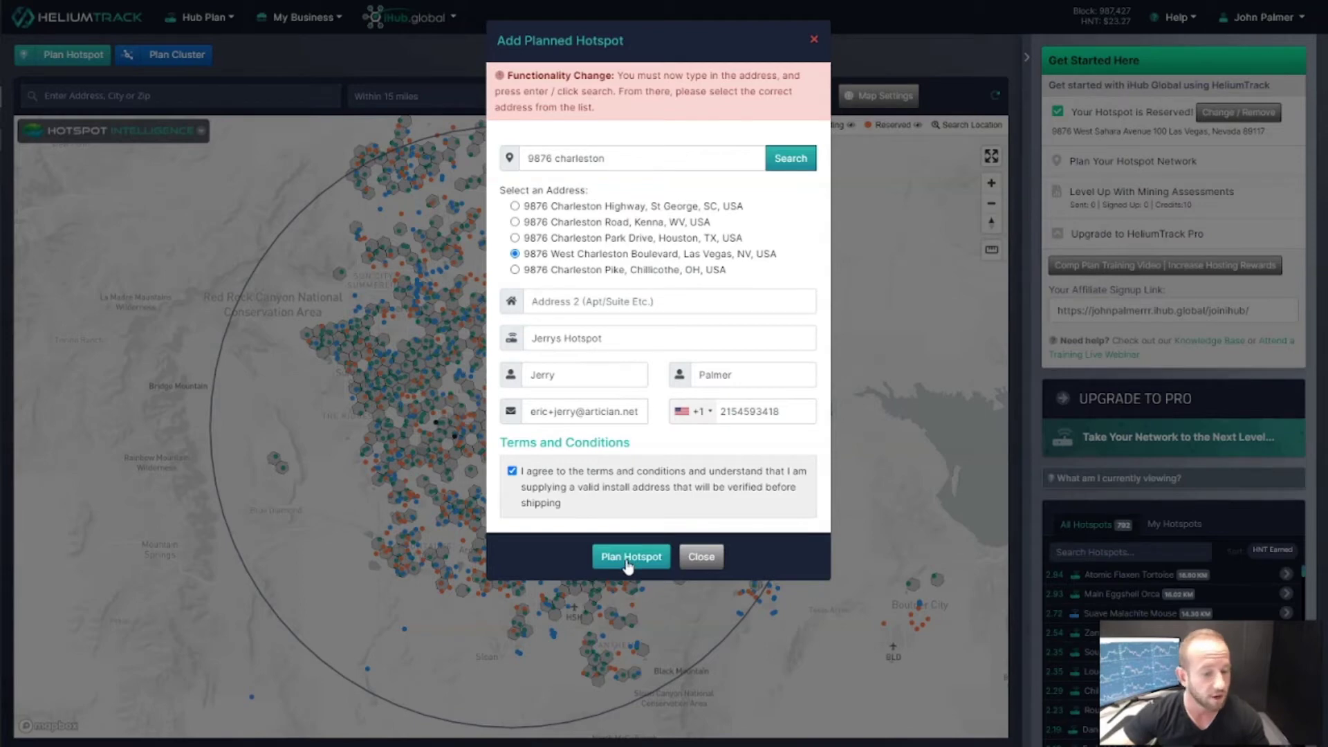
- Submit the planned hotspot for the hotspot intelligence check
left_click(634, 559)
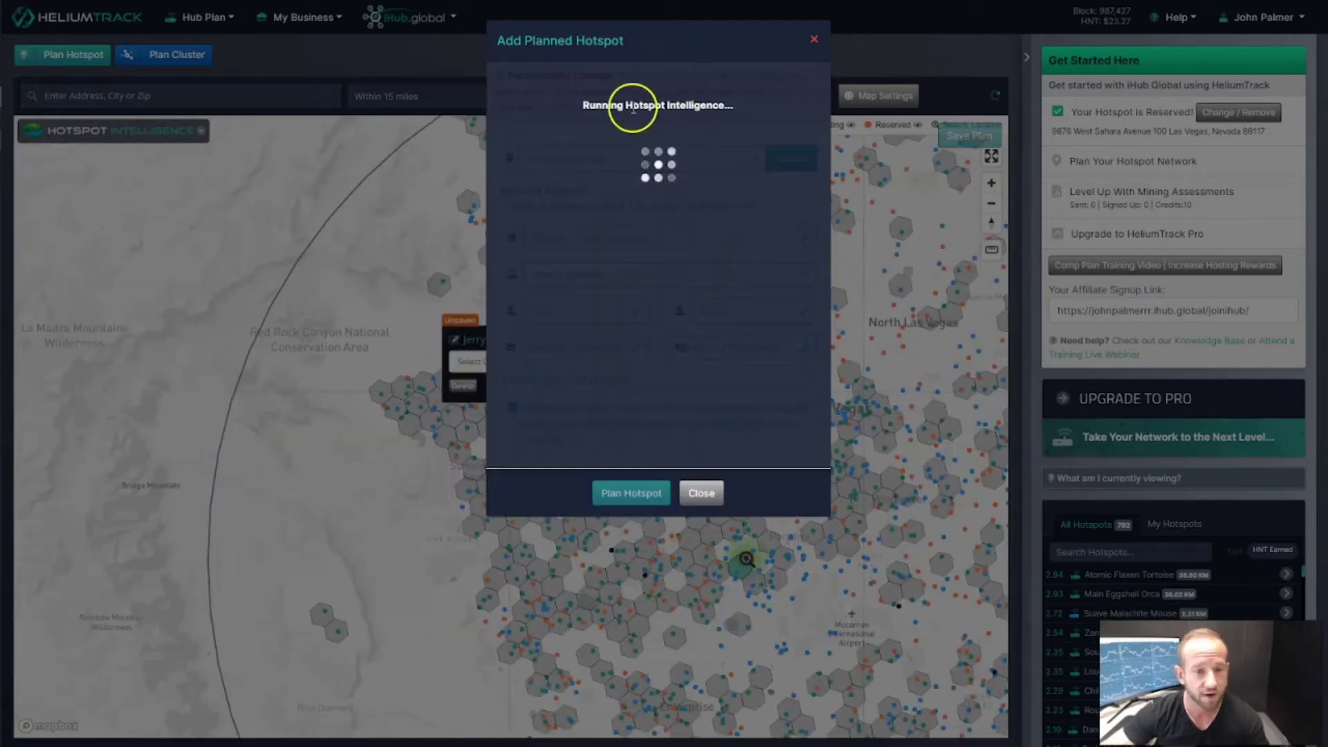
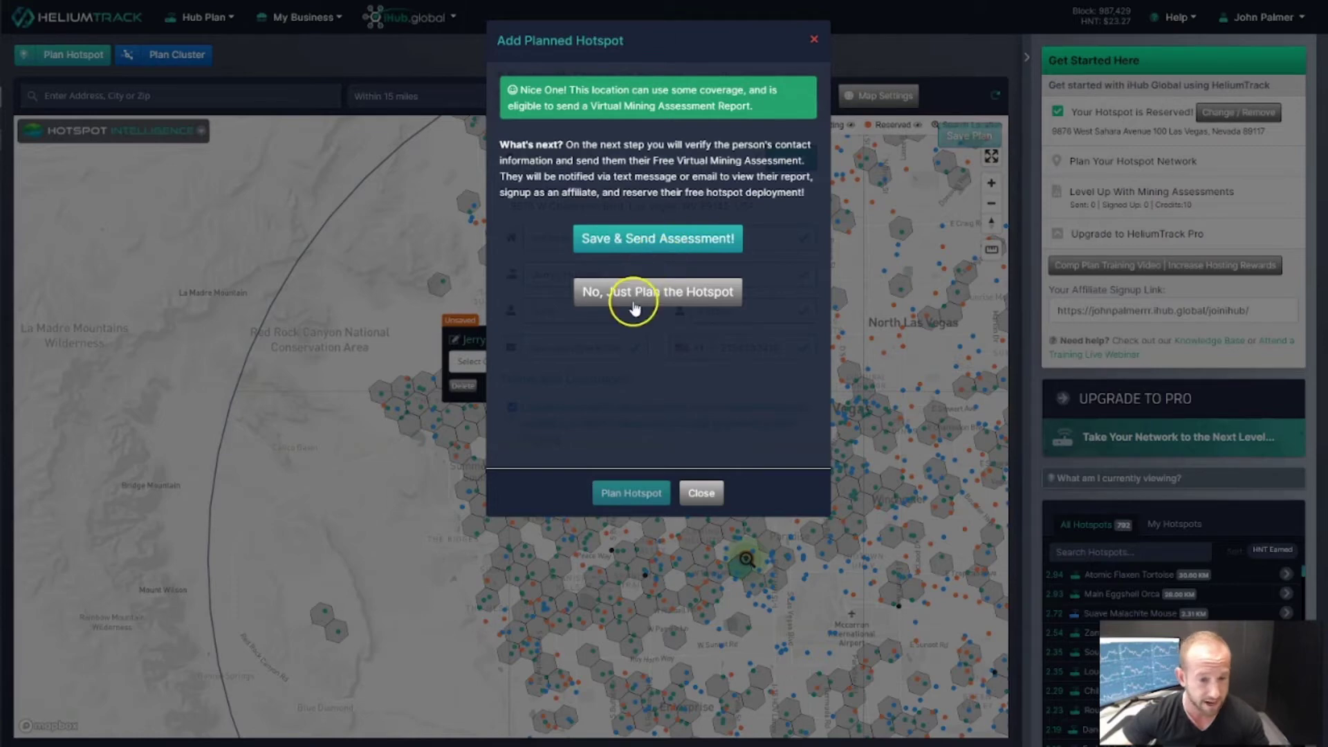
- Save the planned hotspot without sending an assessment and close the planning form
left_click(659, 292)
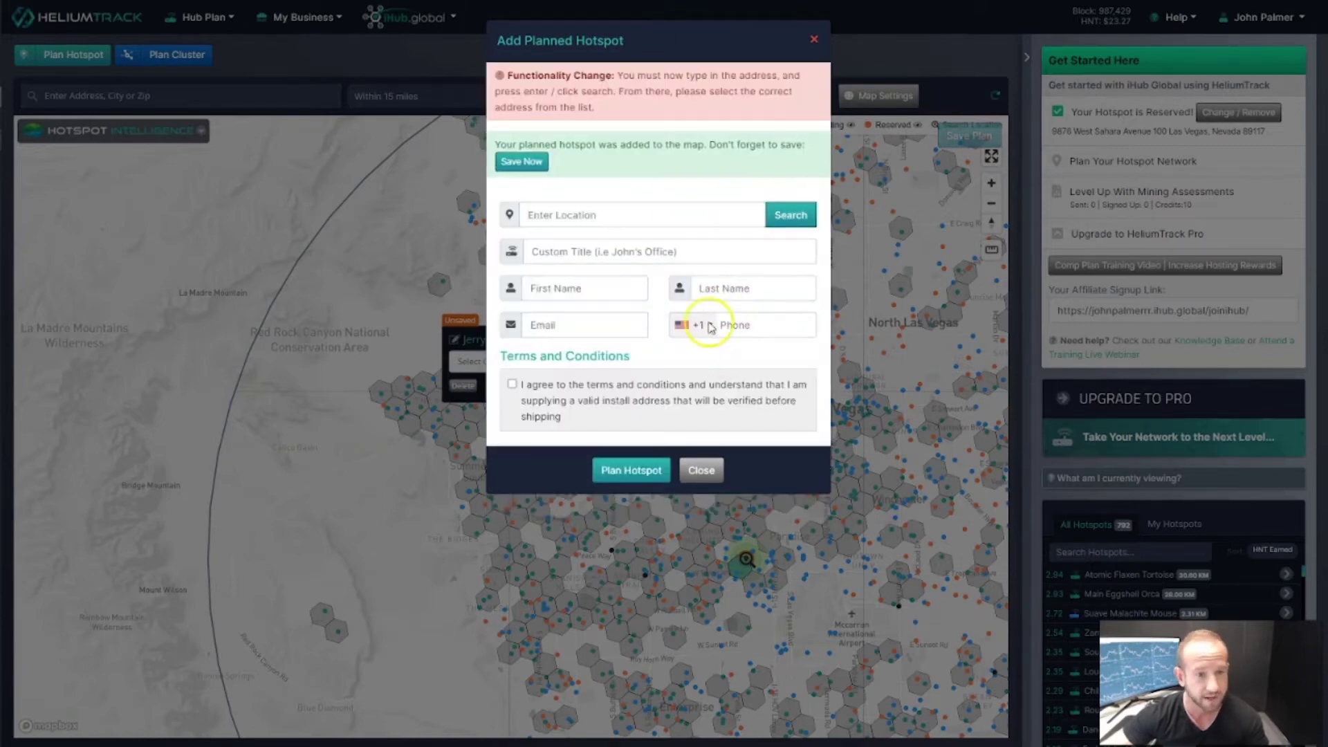
left_click(521, 166)
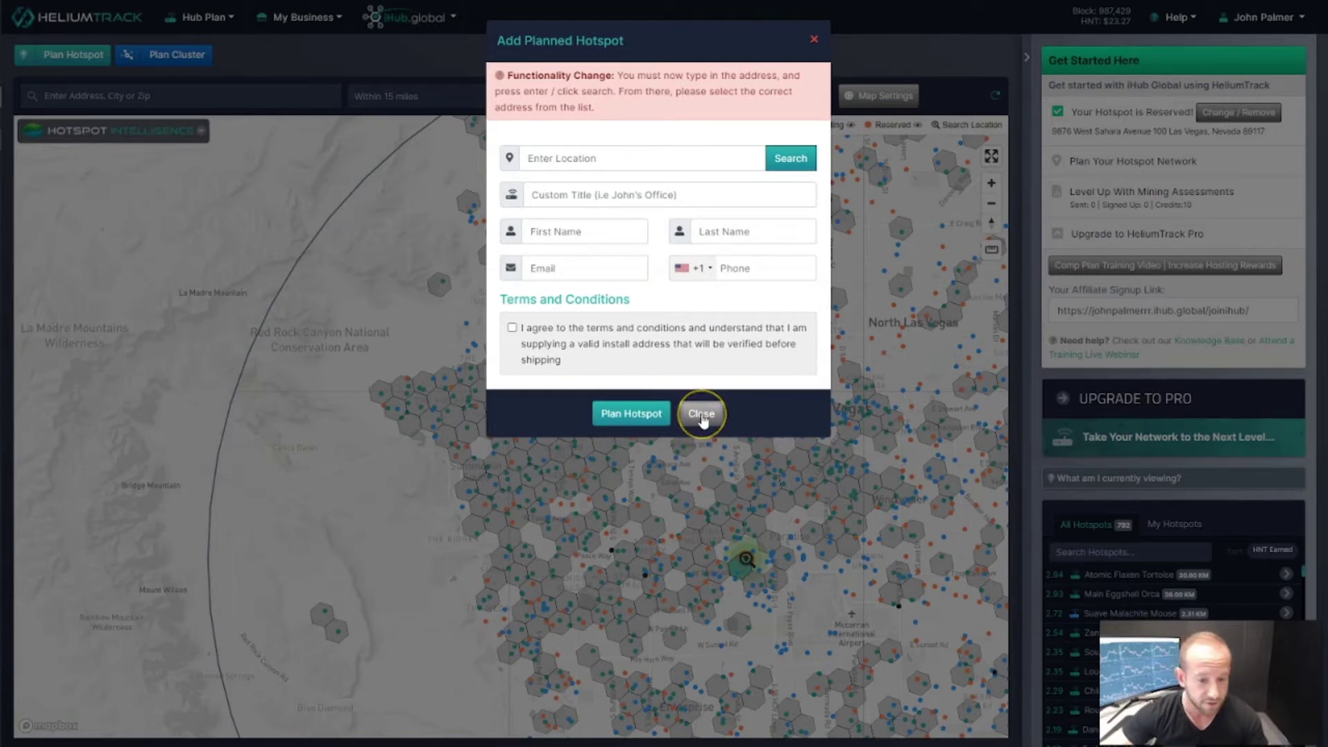
left_click(706, 427)
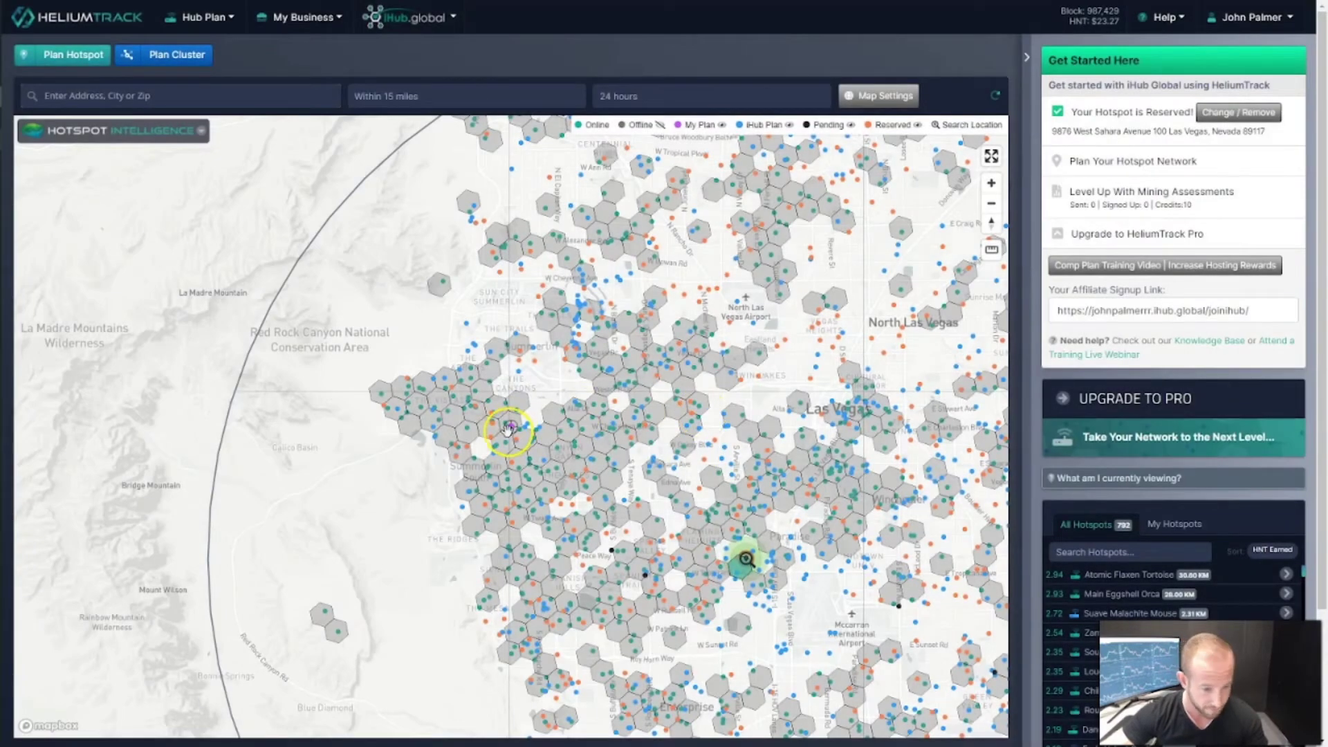
- Zoom into the map and start planning another hotspot
scroll(503, 433, "up", 5)
scroll(503, 432, "up", 3)
mouse_move(540, 393)
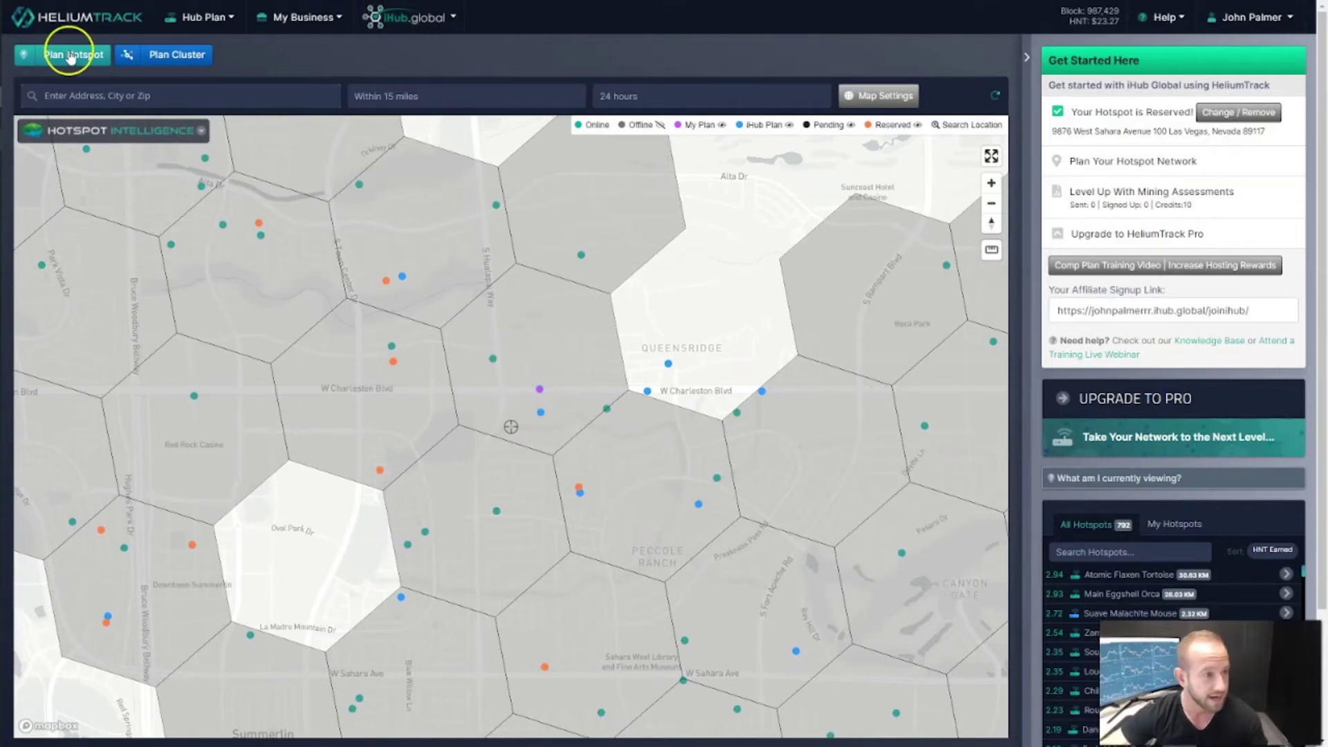
left_click(68, 54)
left_click(592, 158)
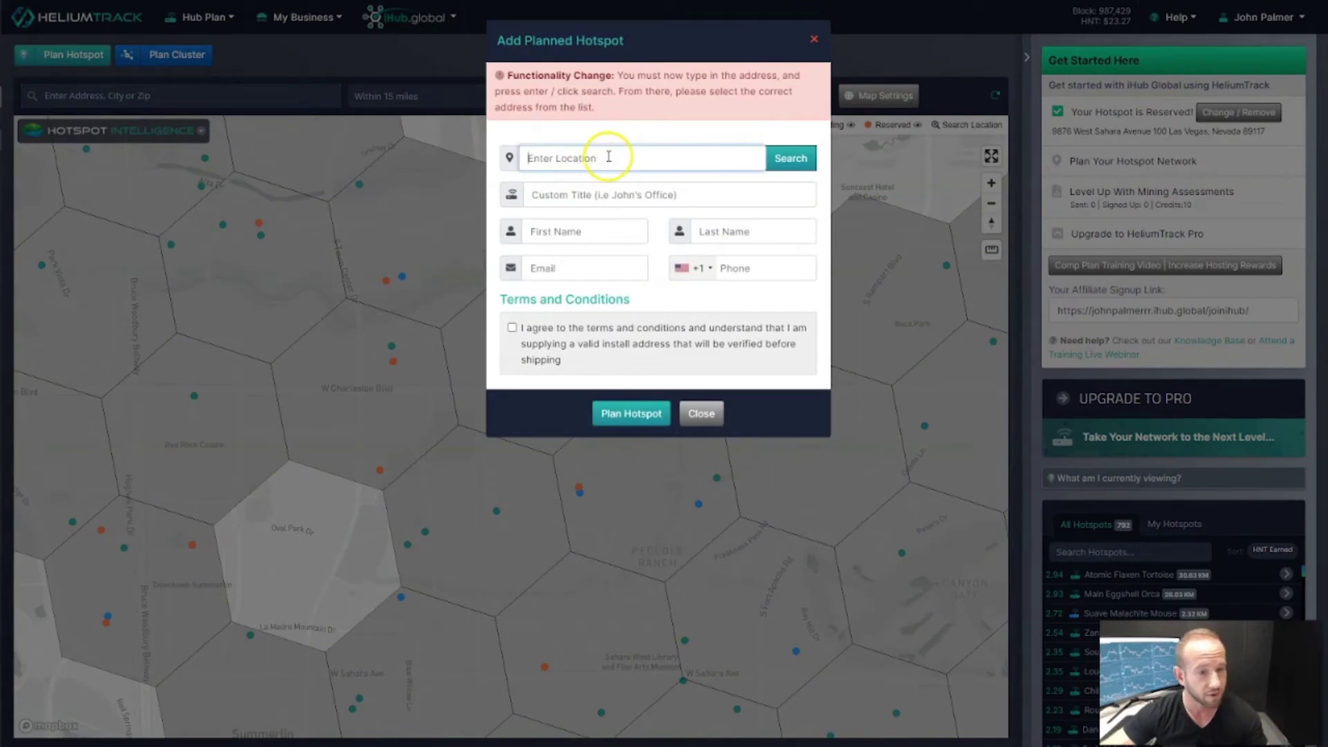
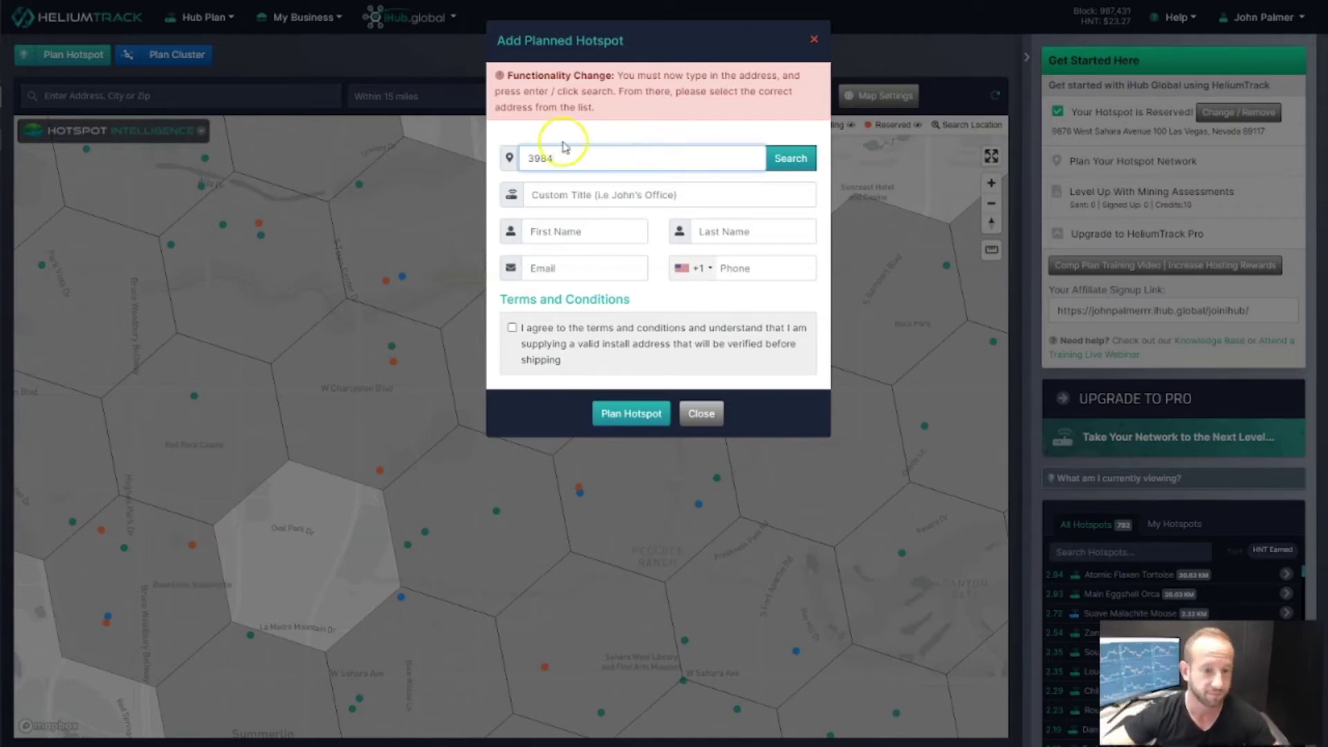
left_click(778, 157)
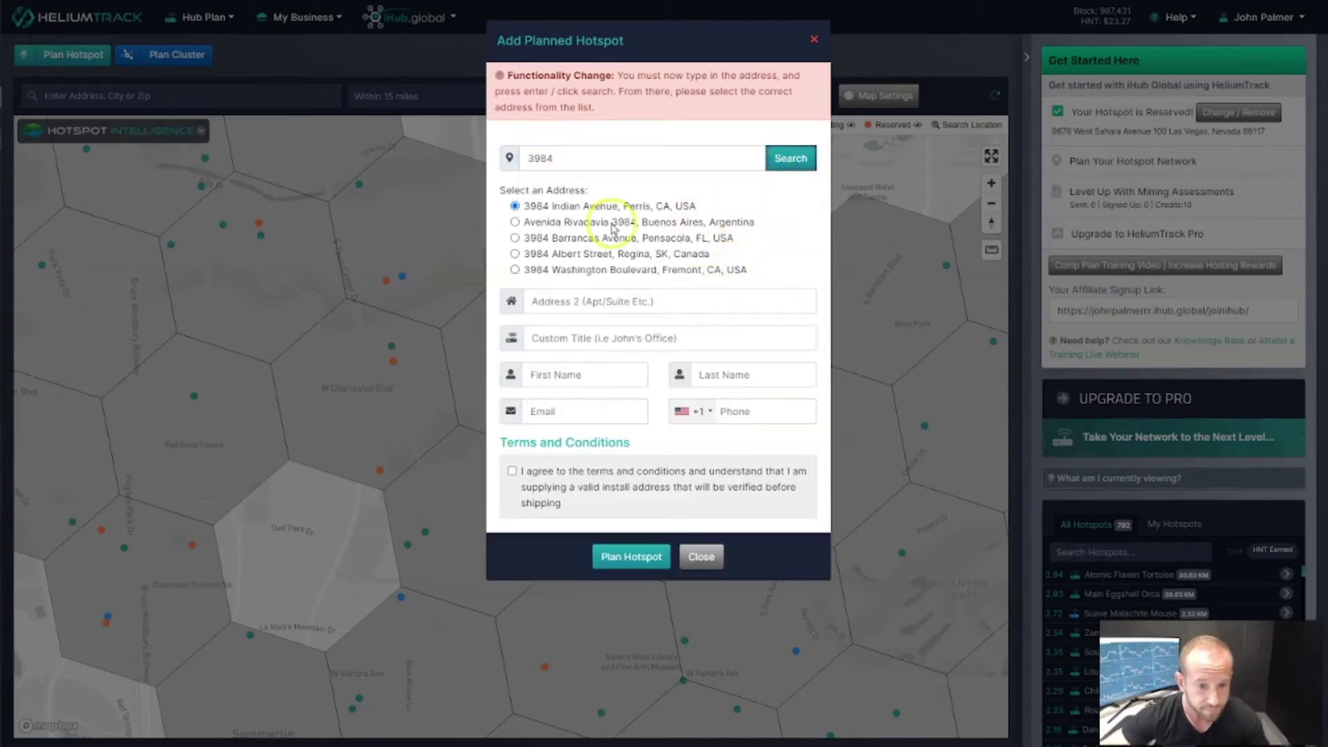
left_click(579, 162)
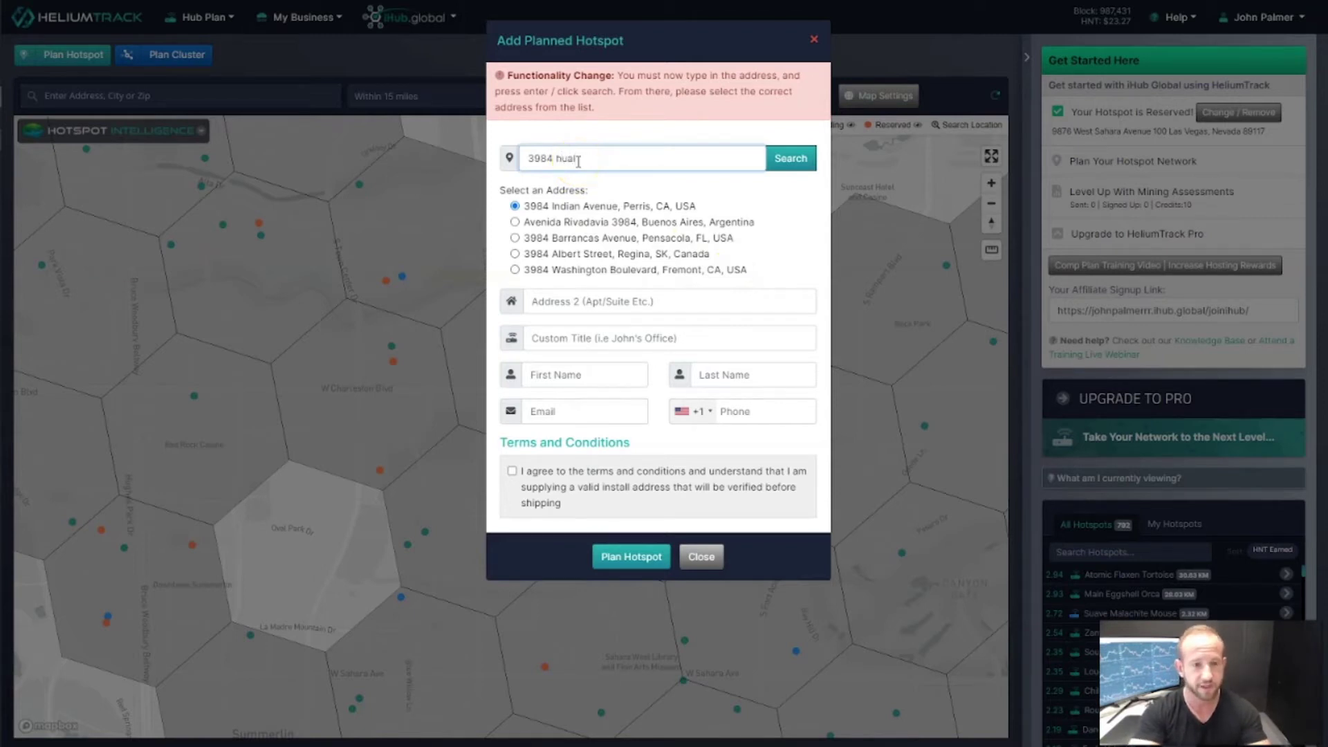
left_click(795, 160)
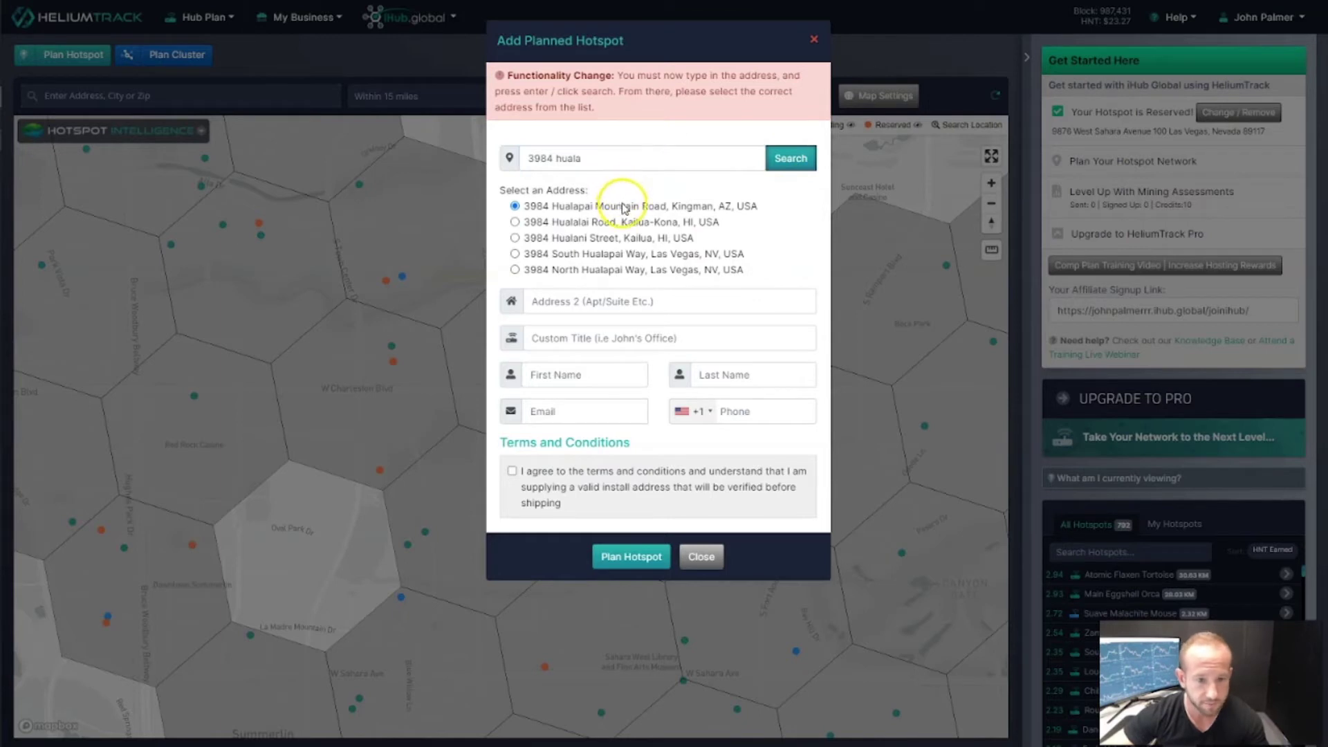
left_click(515, 254)
- Title the hotspot 'Larrys House', accept the terms, and save it without an assessment
left_click(563, 336)
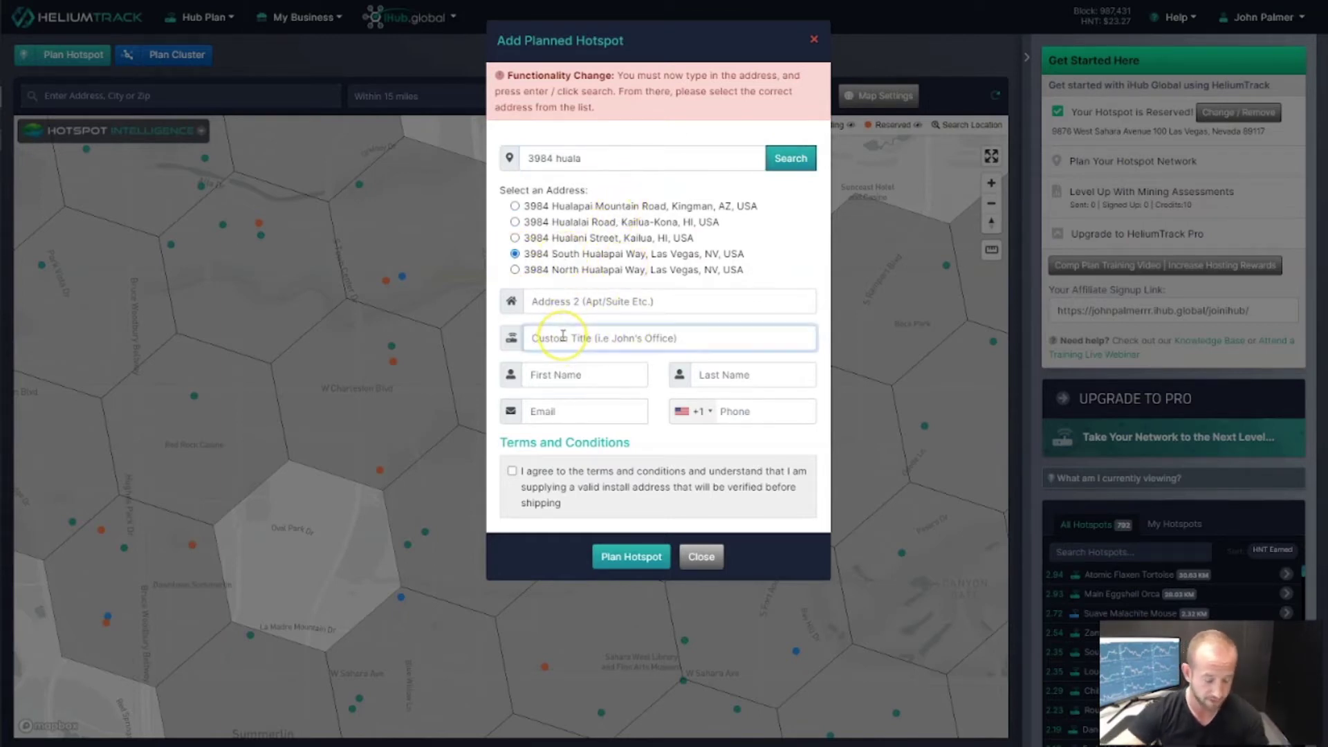
type("L")
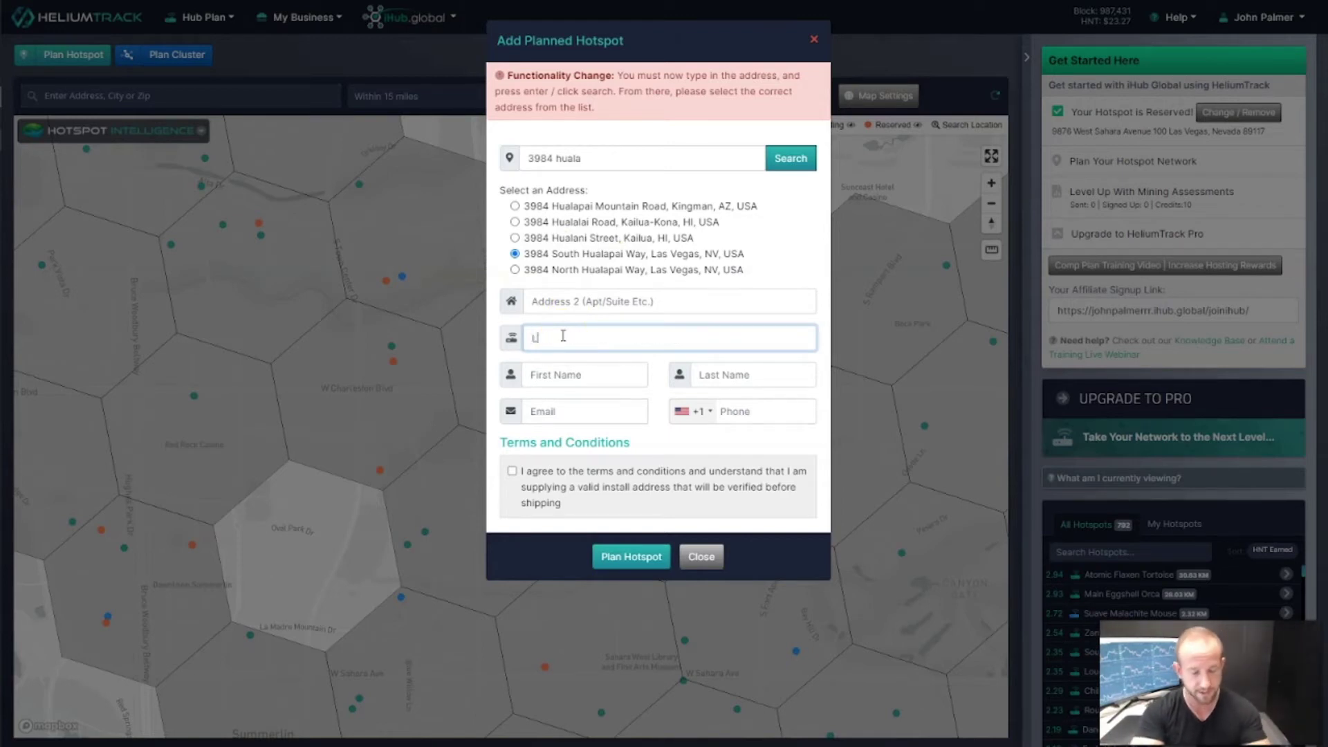
type("arry")
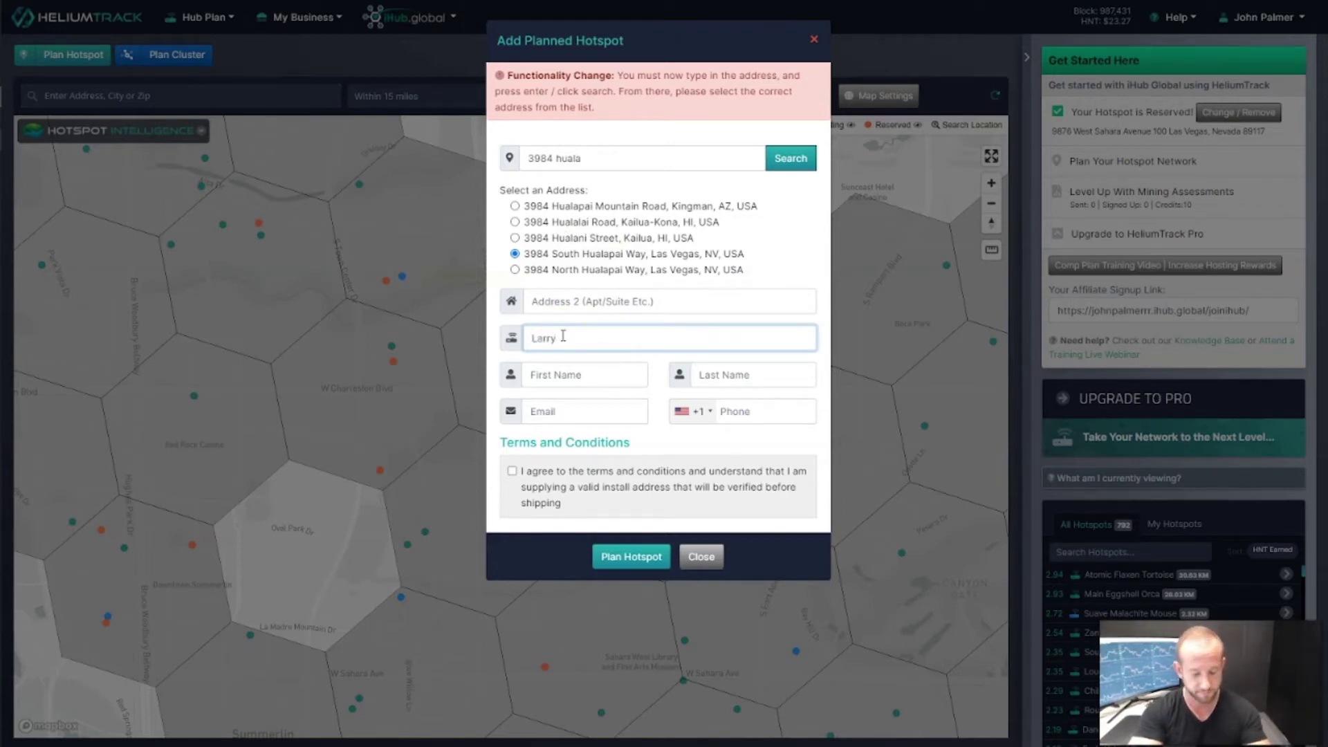
type("s House")
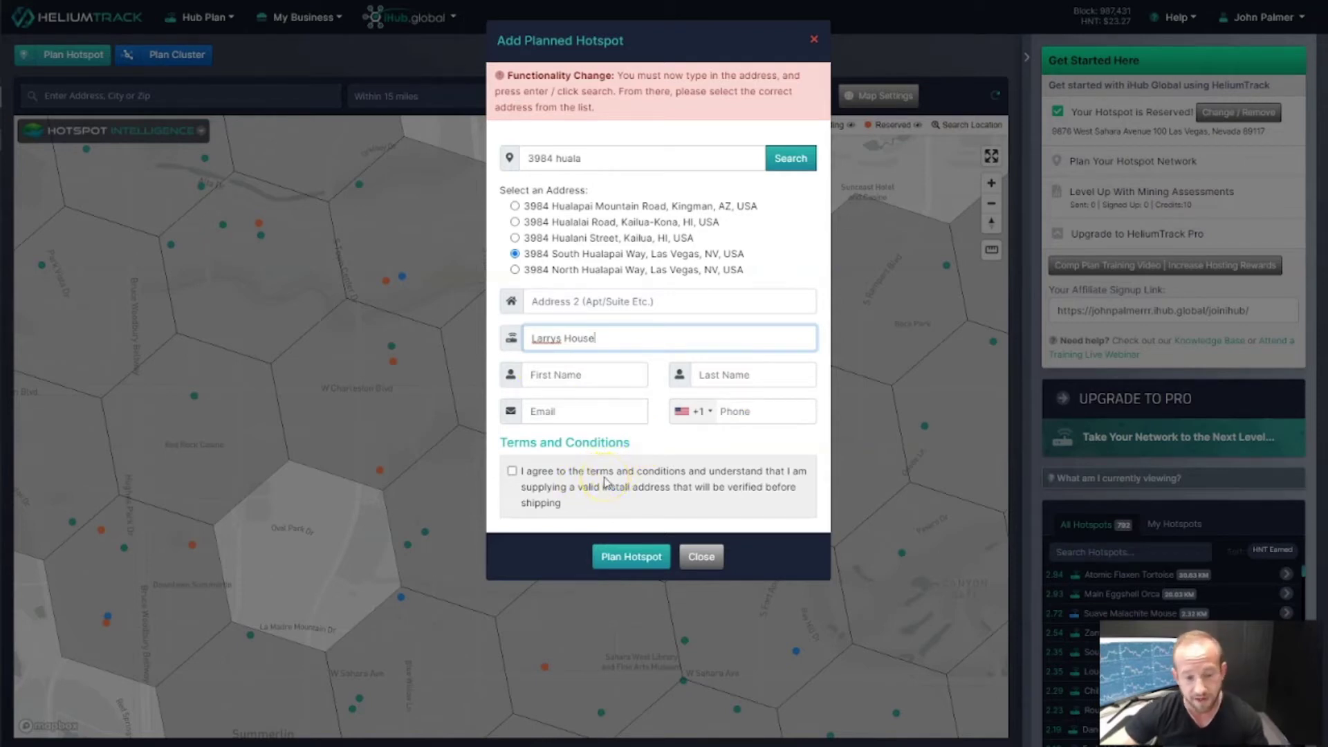
left_click(606, 482)
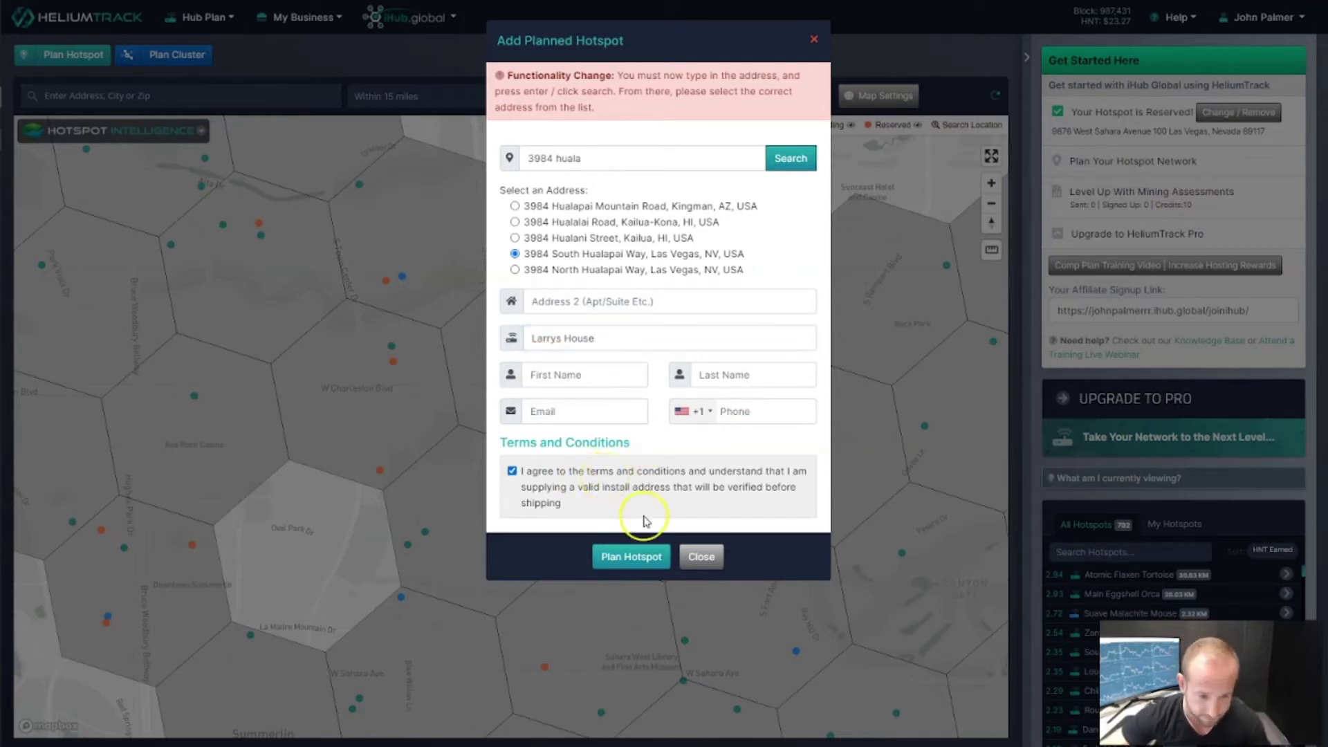
left_click(636, 555)
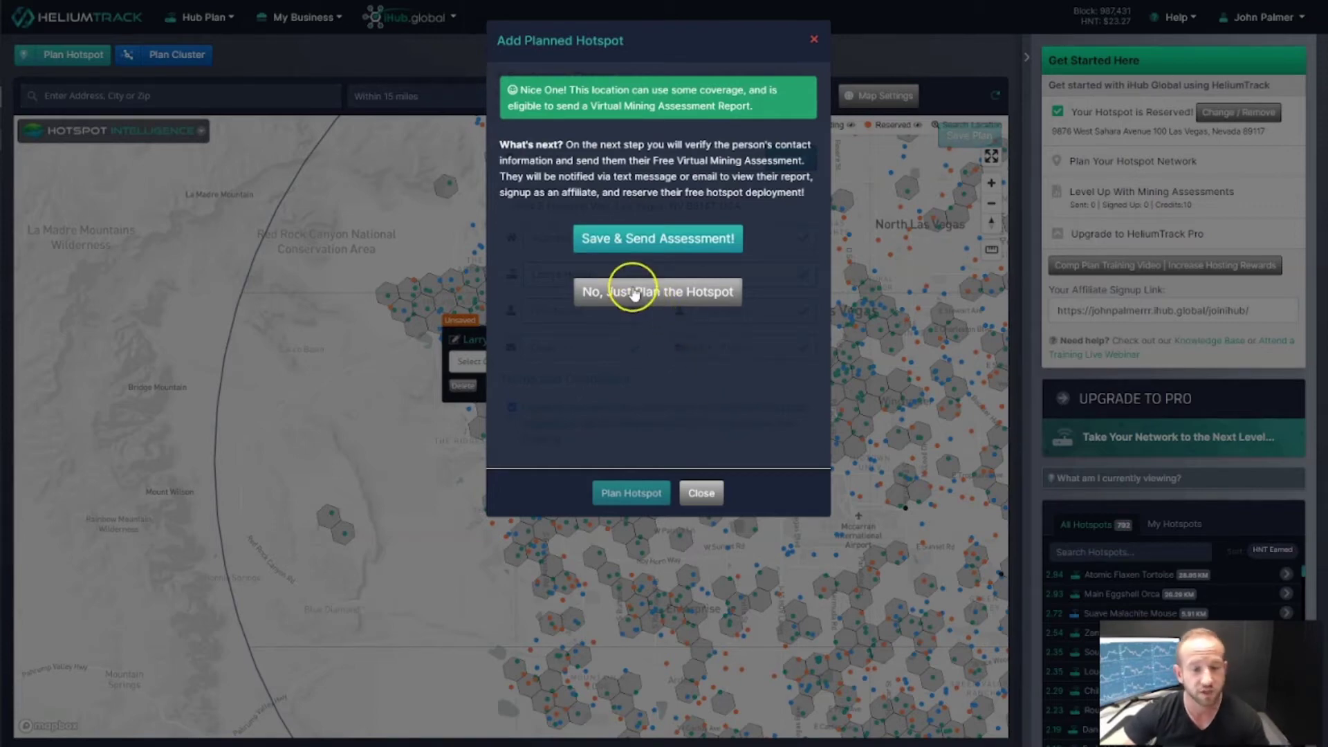
left_click(634, 293)
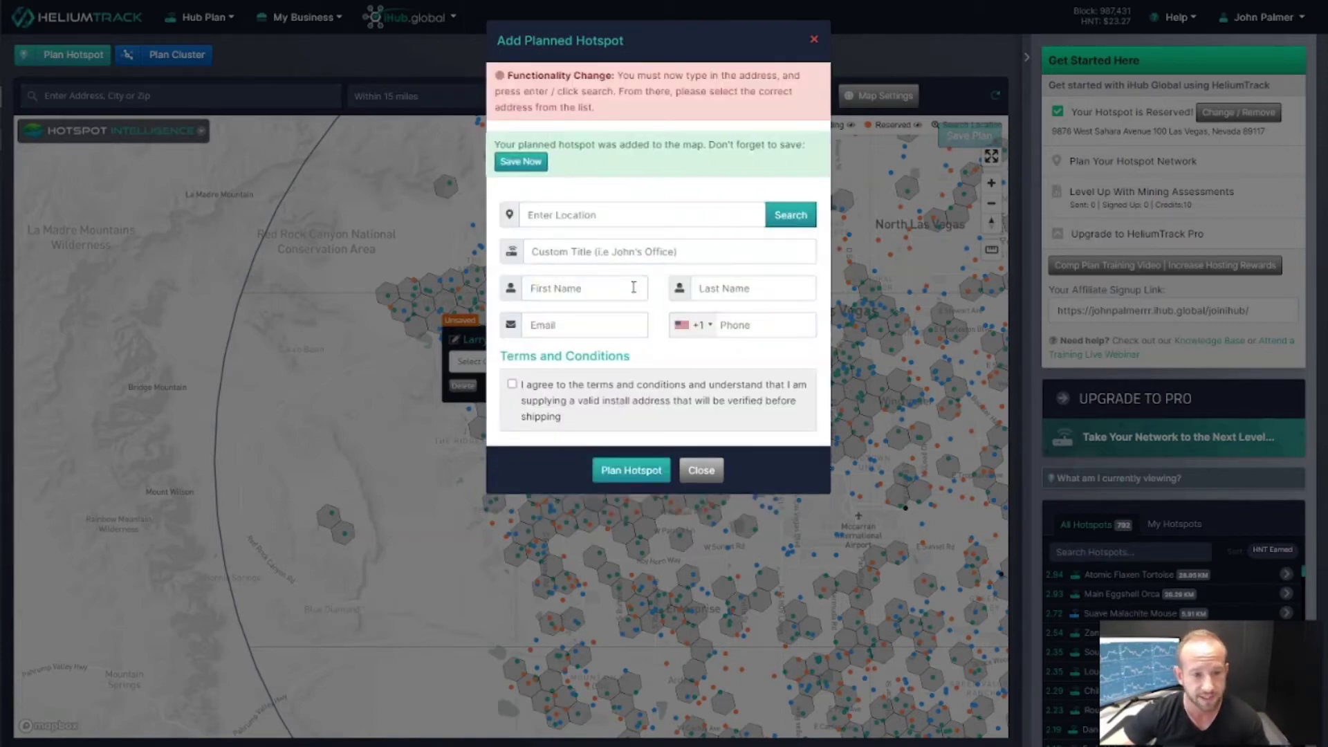
left_click(514, 162)
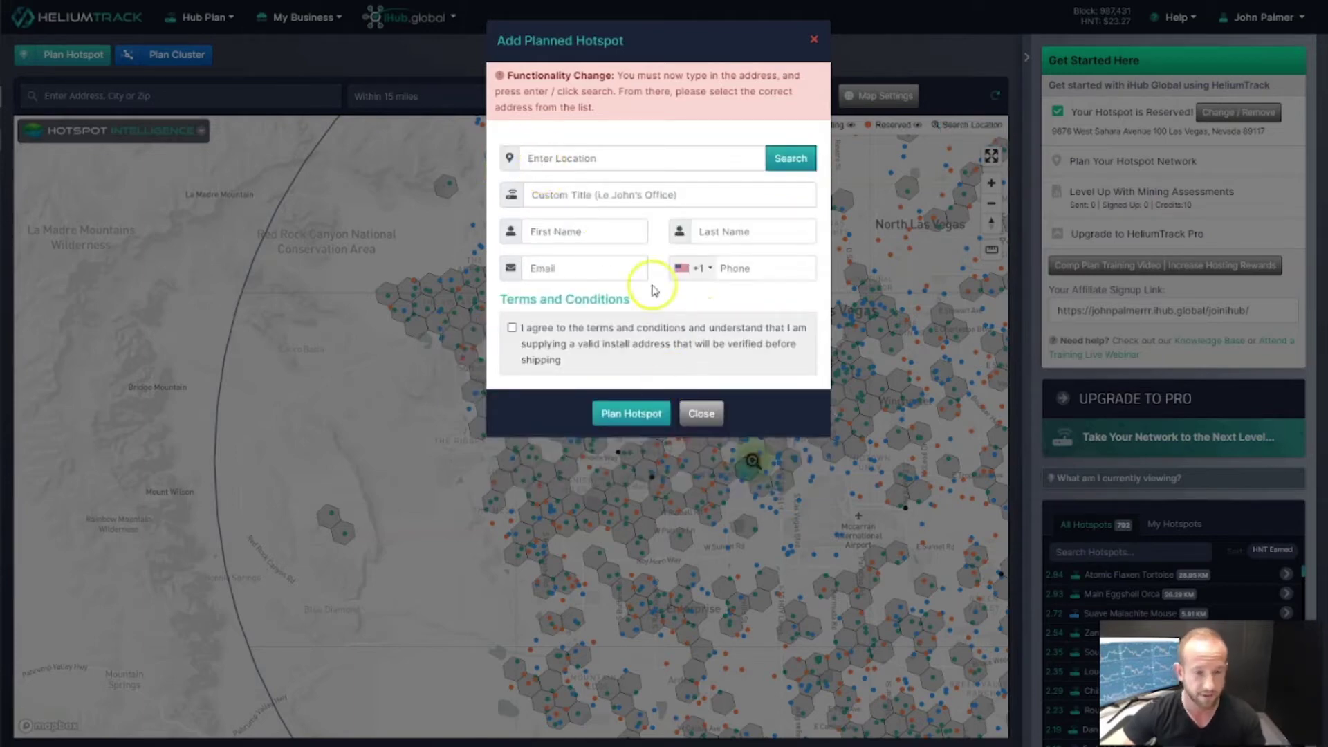
left_click(543, 158)
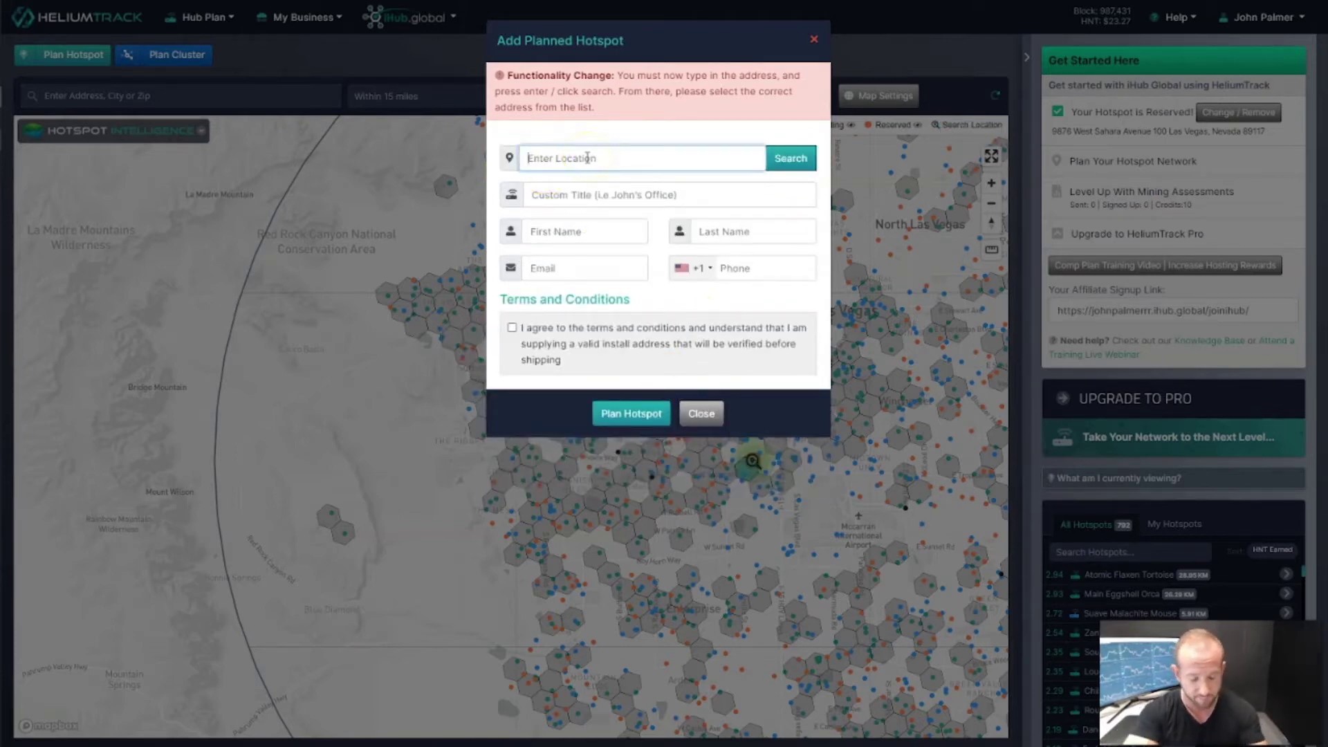
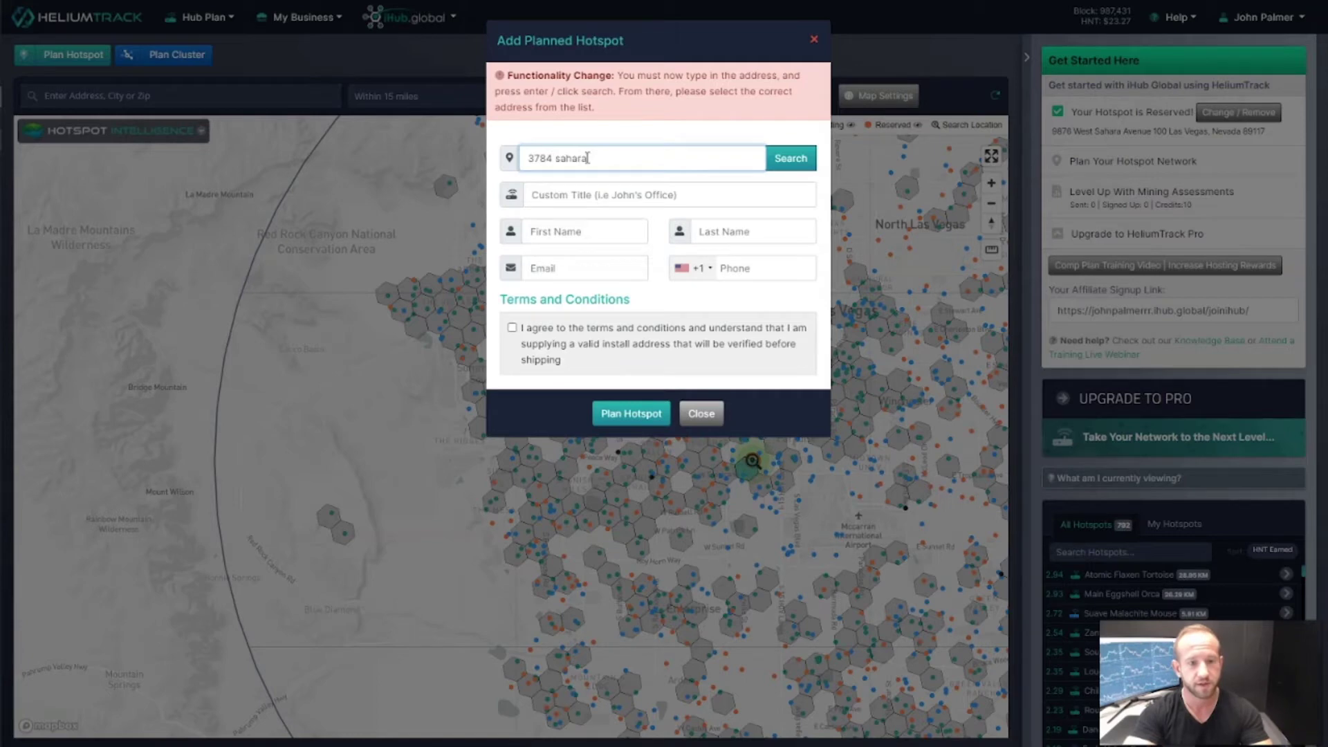
key("Return")
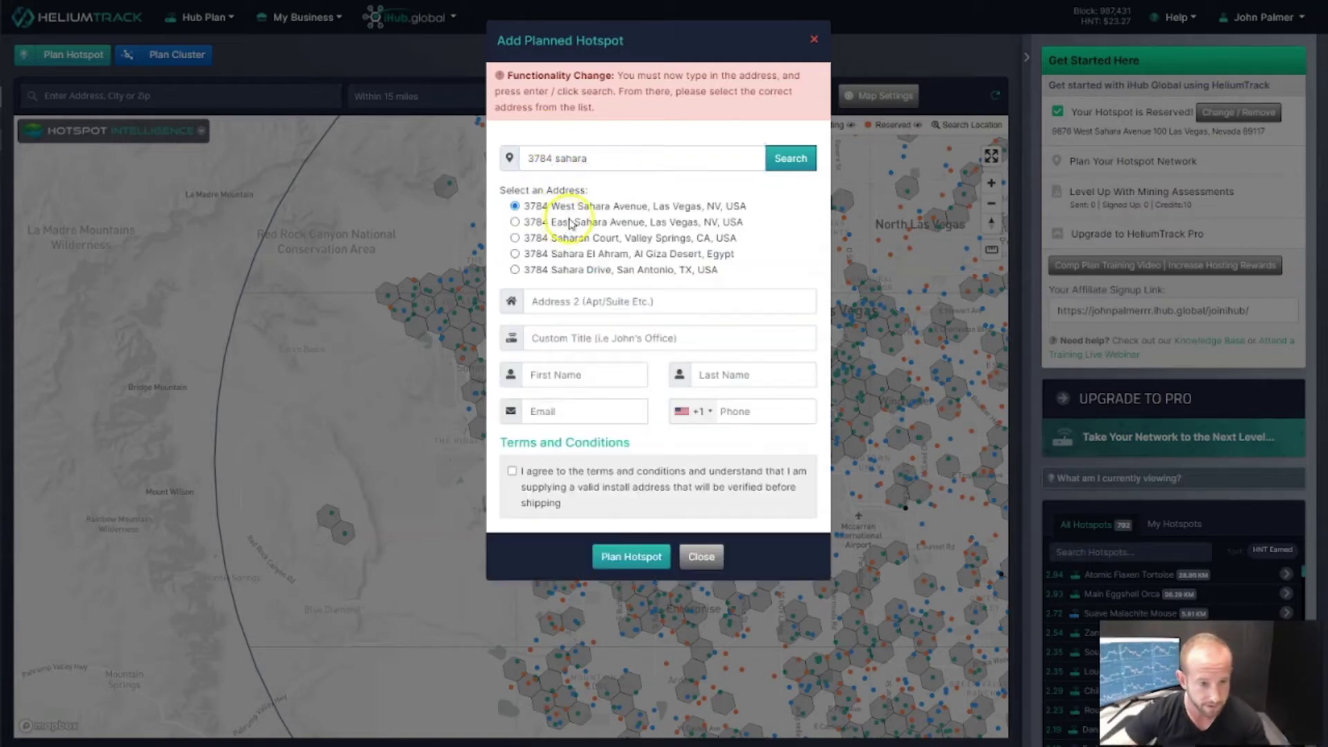
left_click(516, 222)
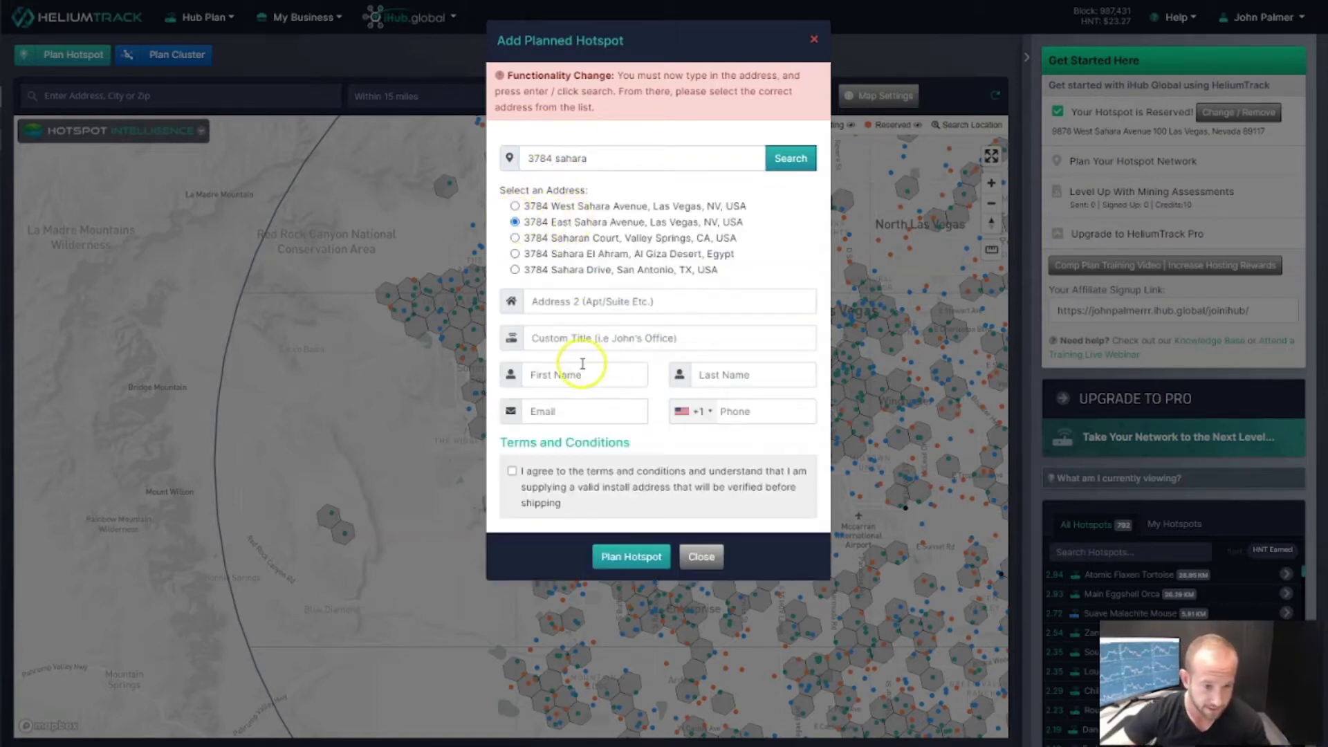
- Title it 'Joes House', accept the terms, plan it without an assessment, and close the form
left_click(585, 339)
type("Joe")
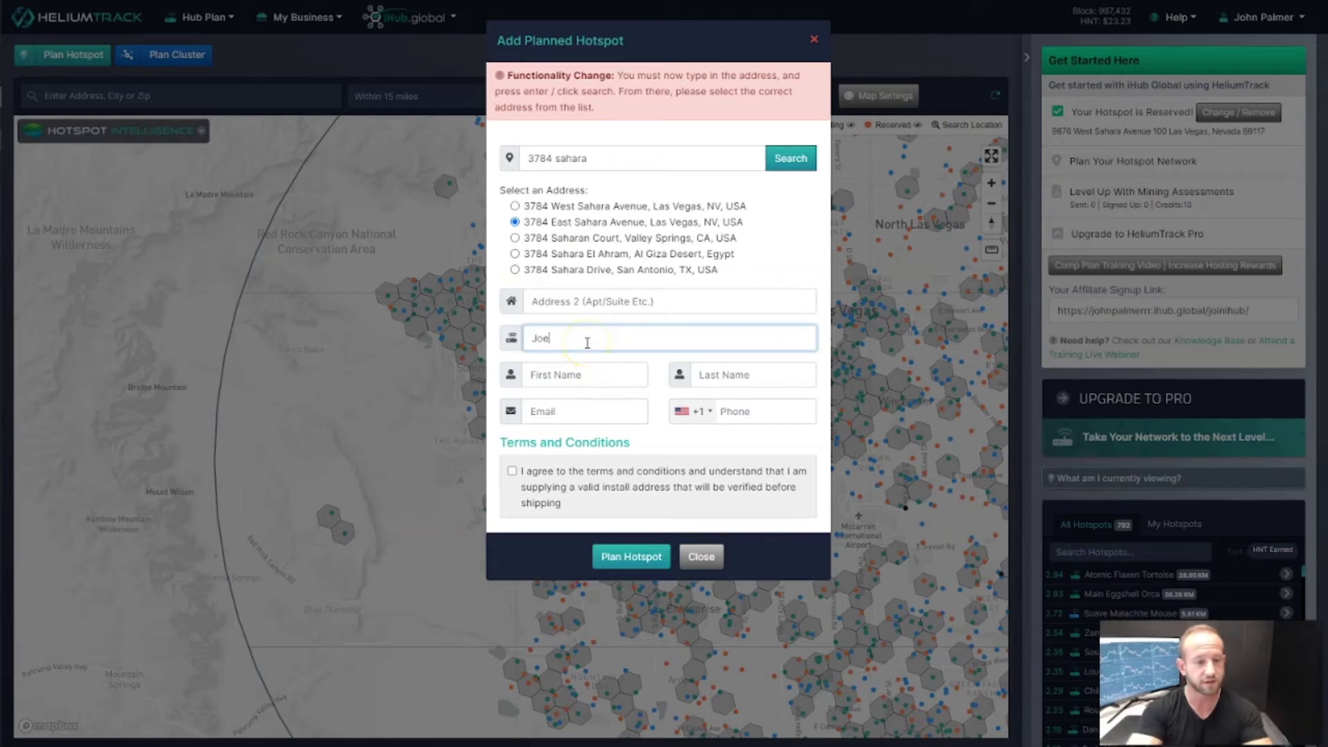
type("s House")
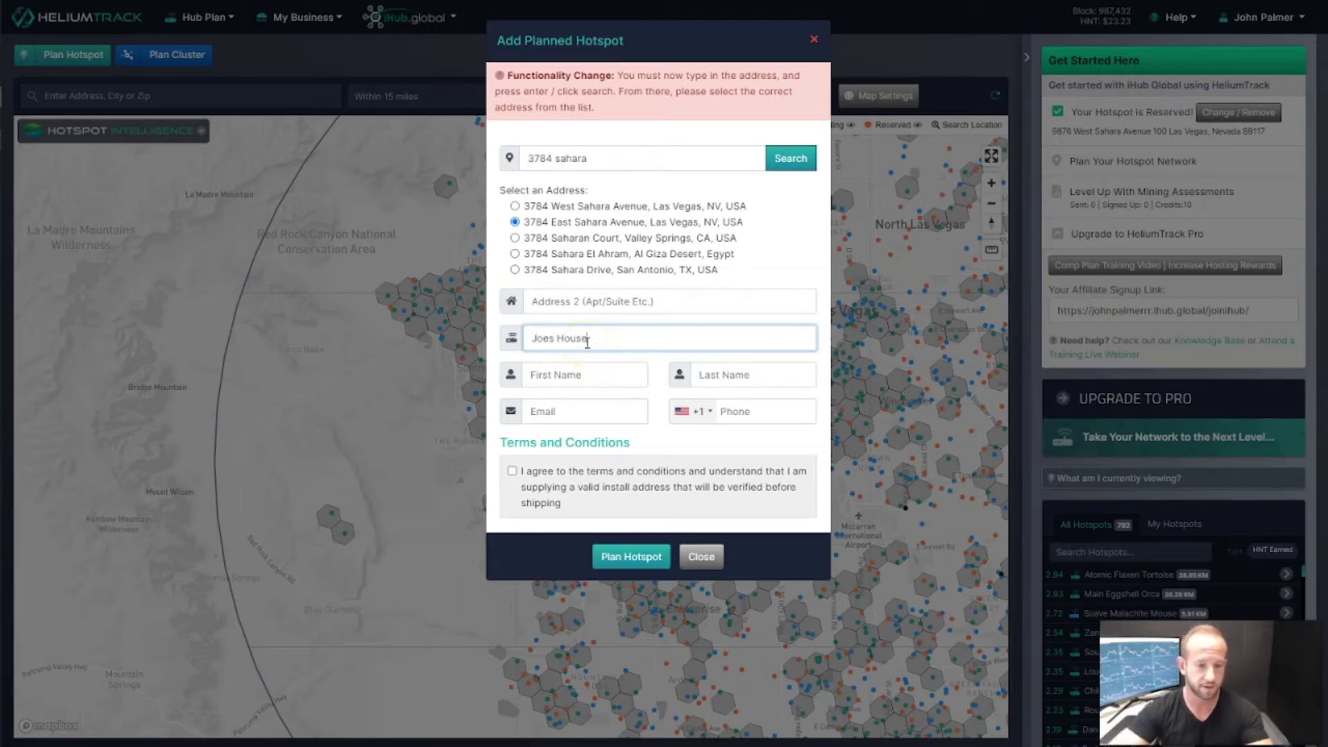
left_click(513, 472)
left_click(651, 564)
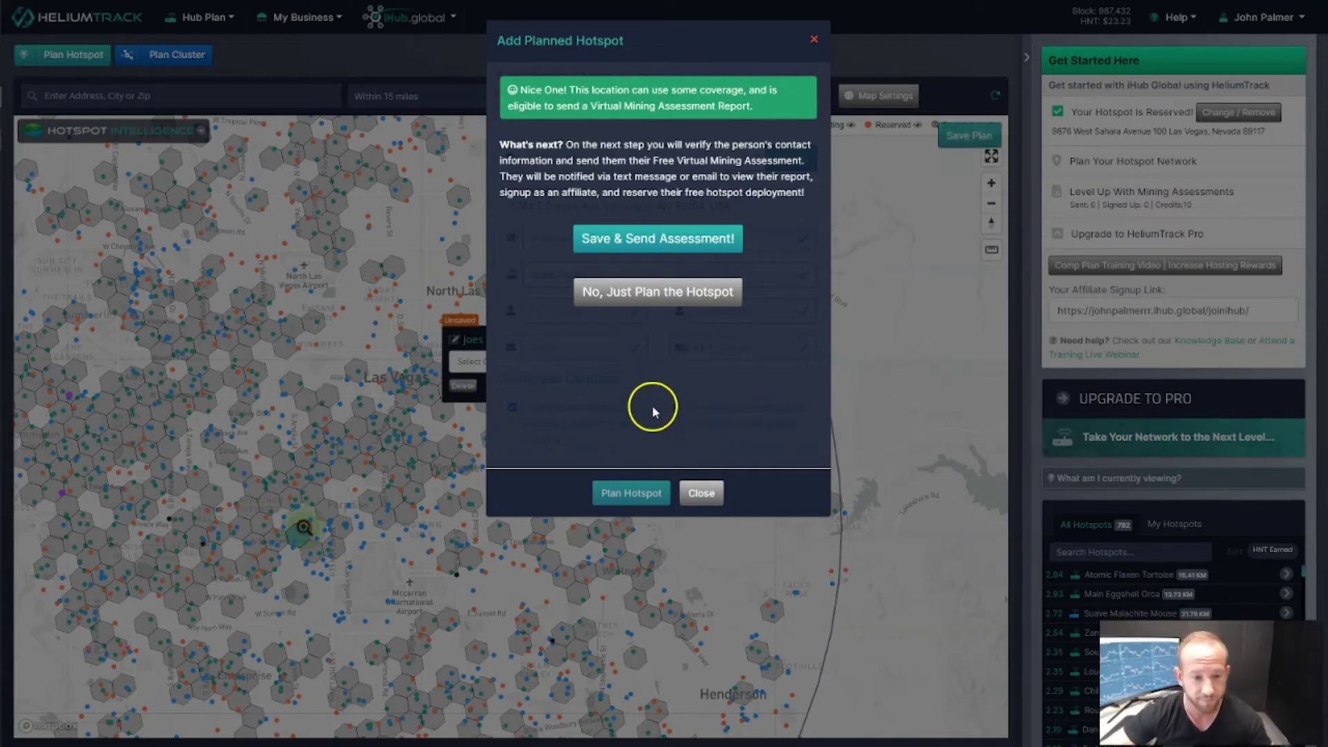
left_click(638, 298)
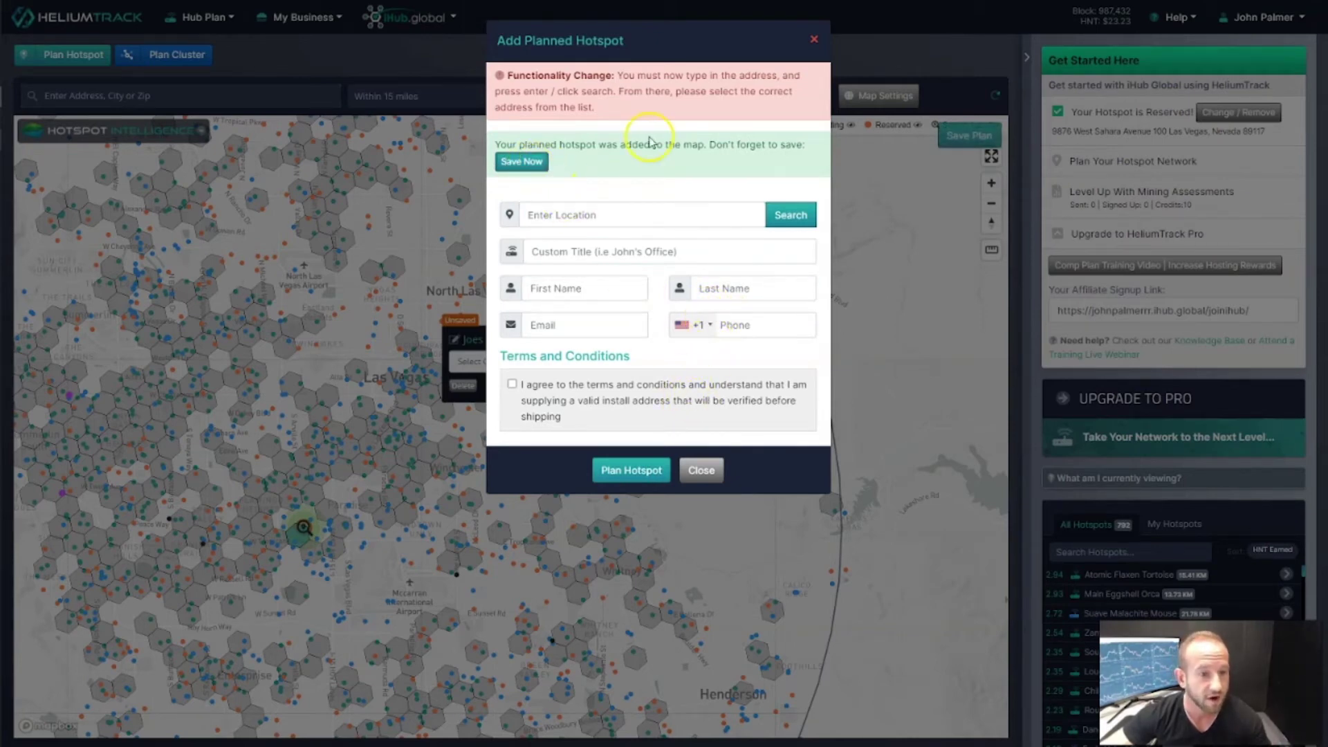
left_click(703, 416)
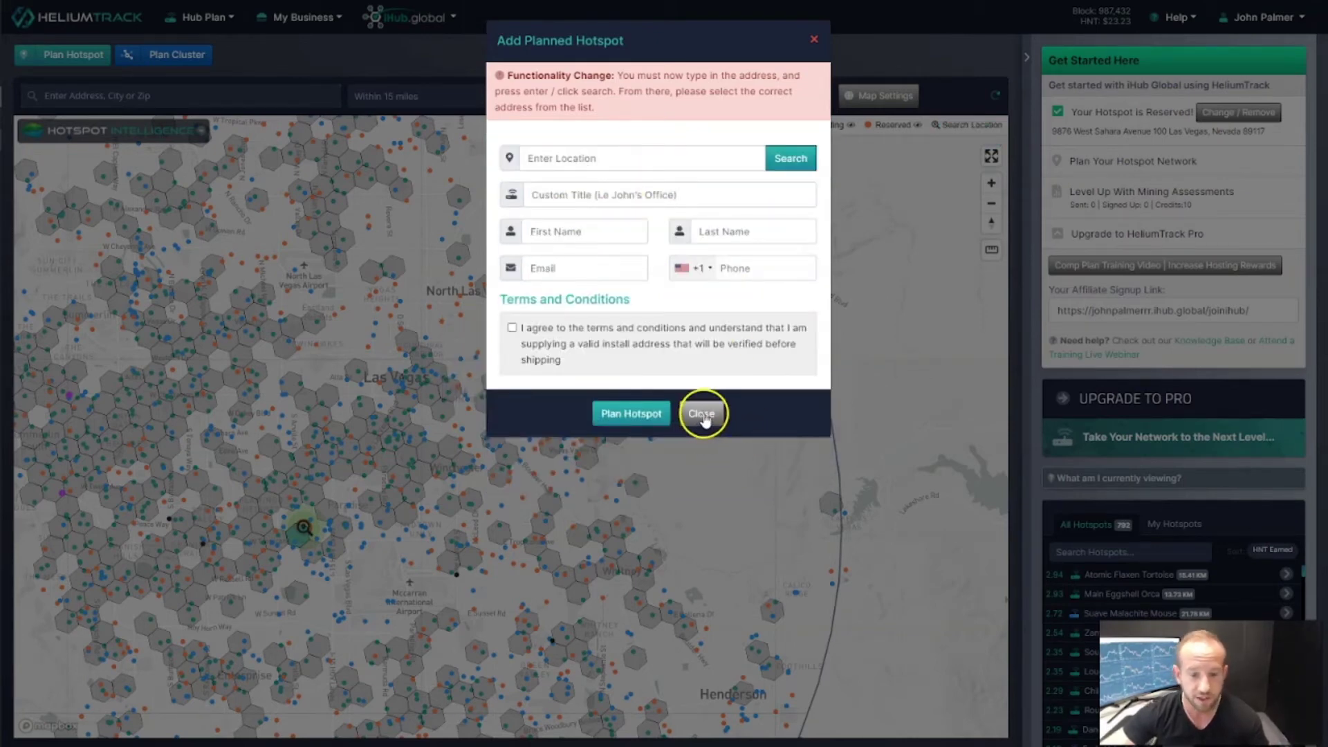
left_click(701, 415)
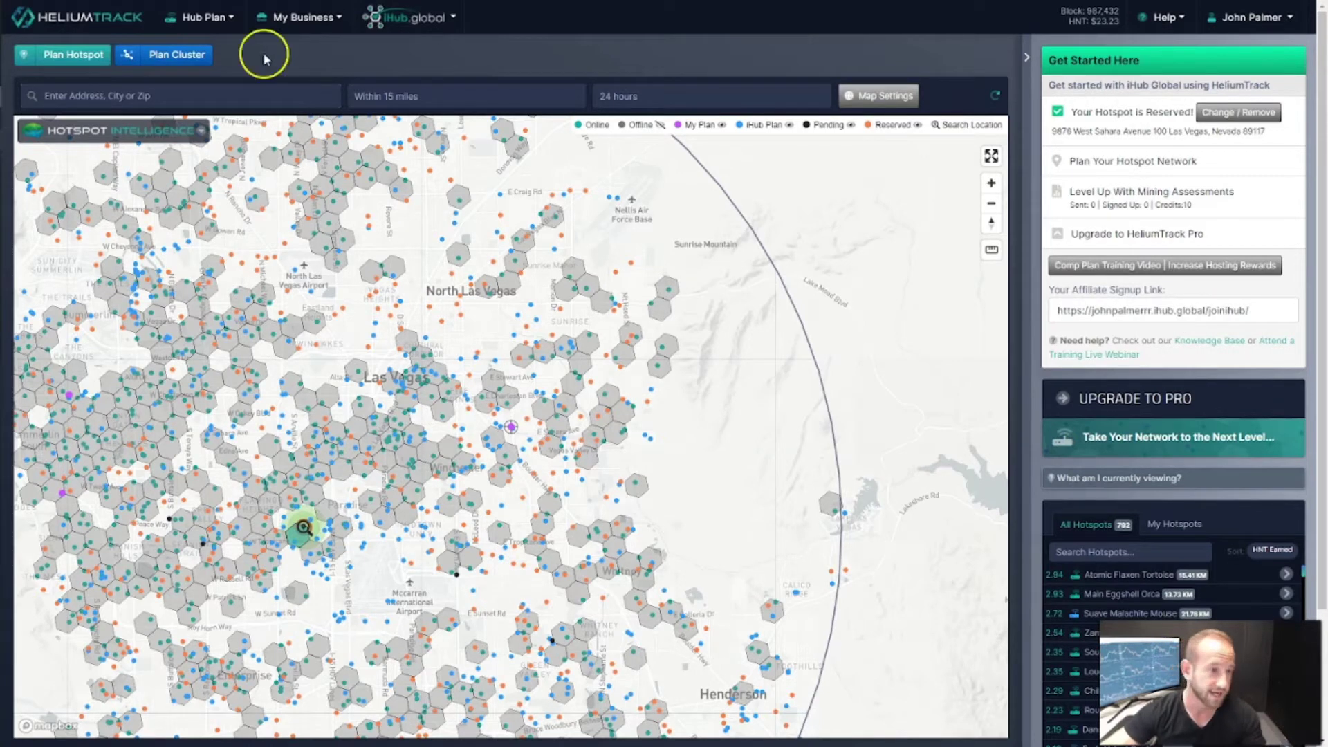
- Open Planned Hotspots from the Hub Plan menu
left_click(193, 19)
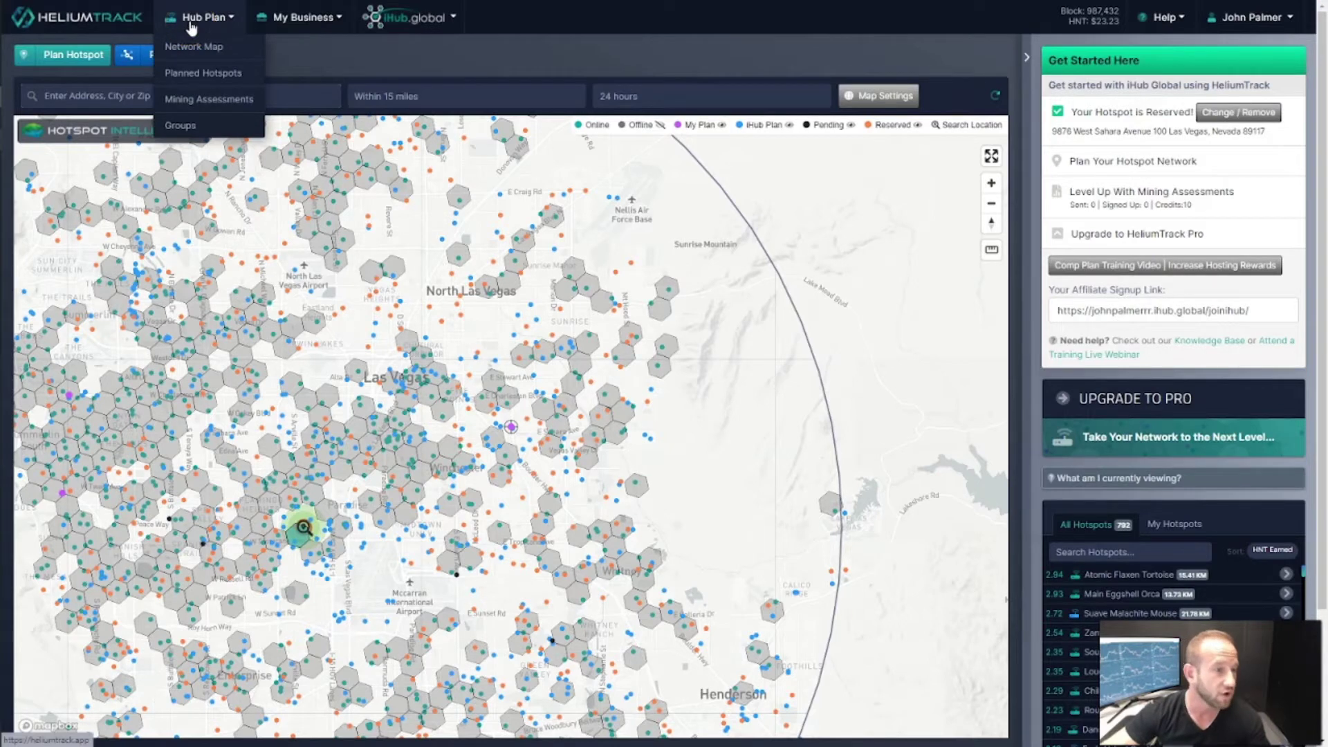
left_click(197, 72)
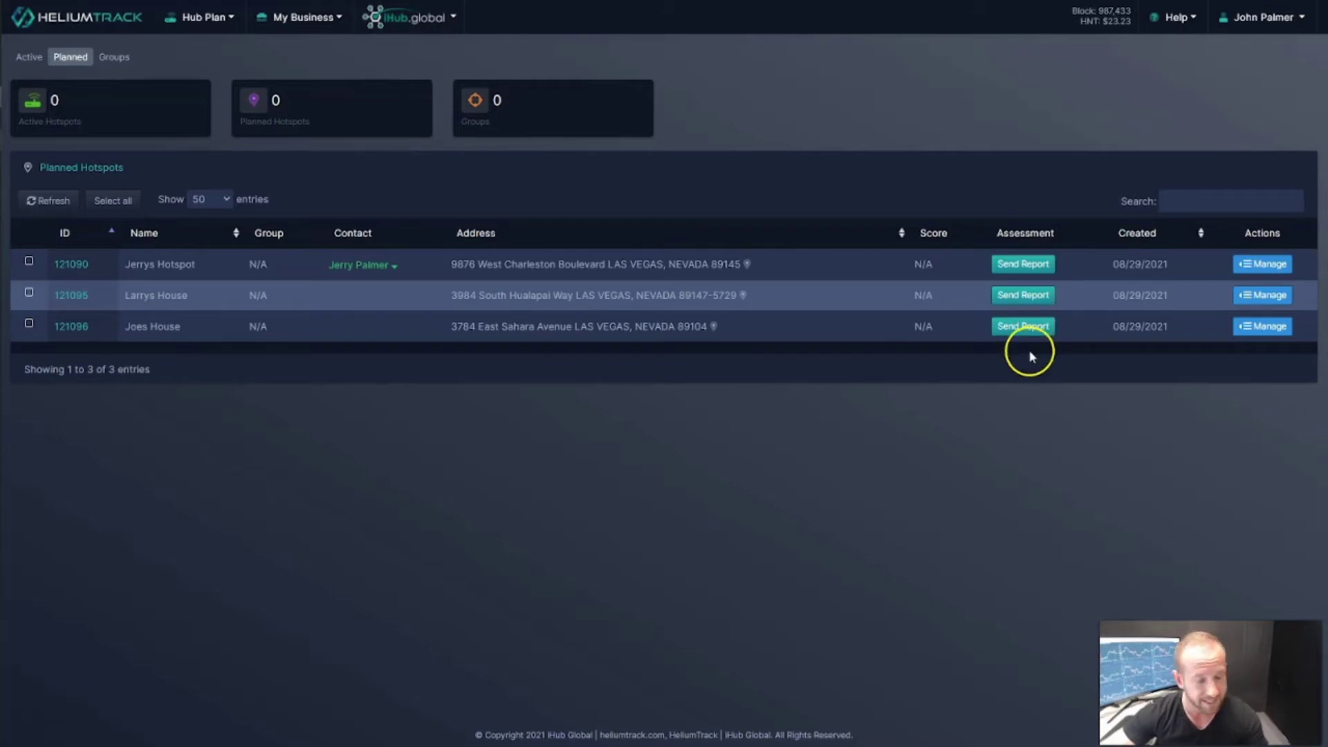
- Review Joes House's details through Manage > Edit, then close it and return to the network map
left_click(1261, 326)
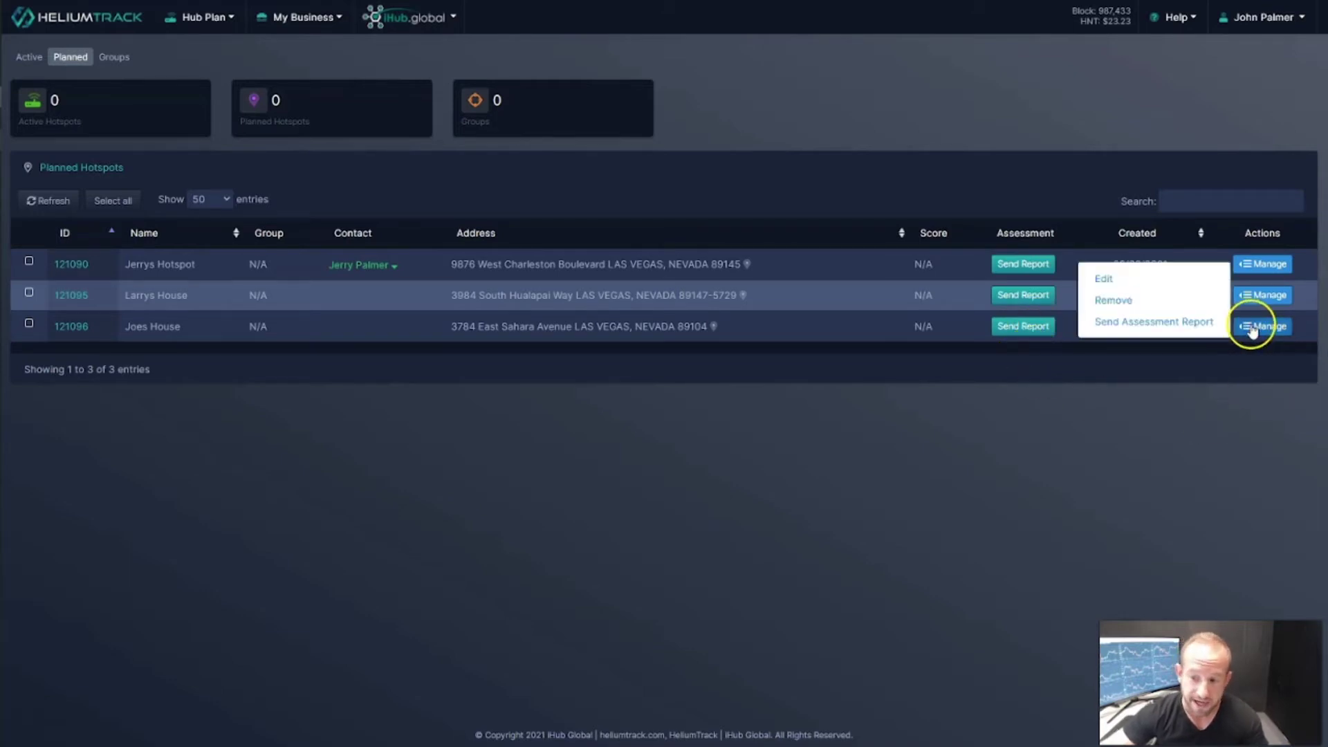
left_click(1103, 280)
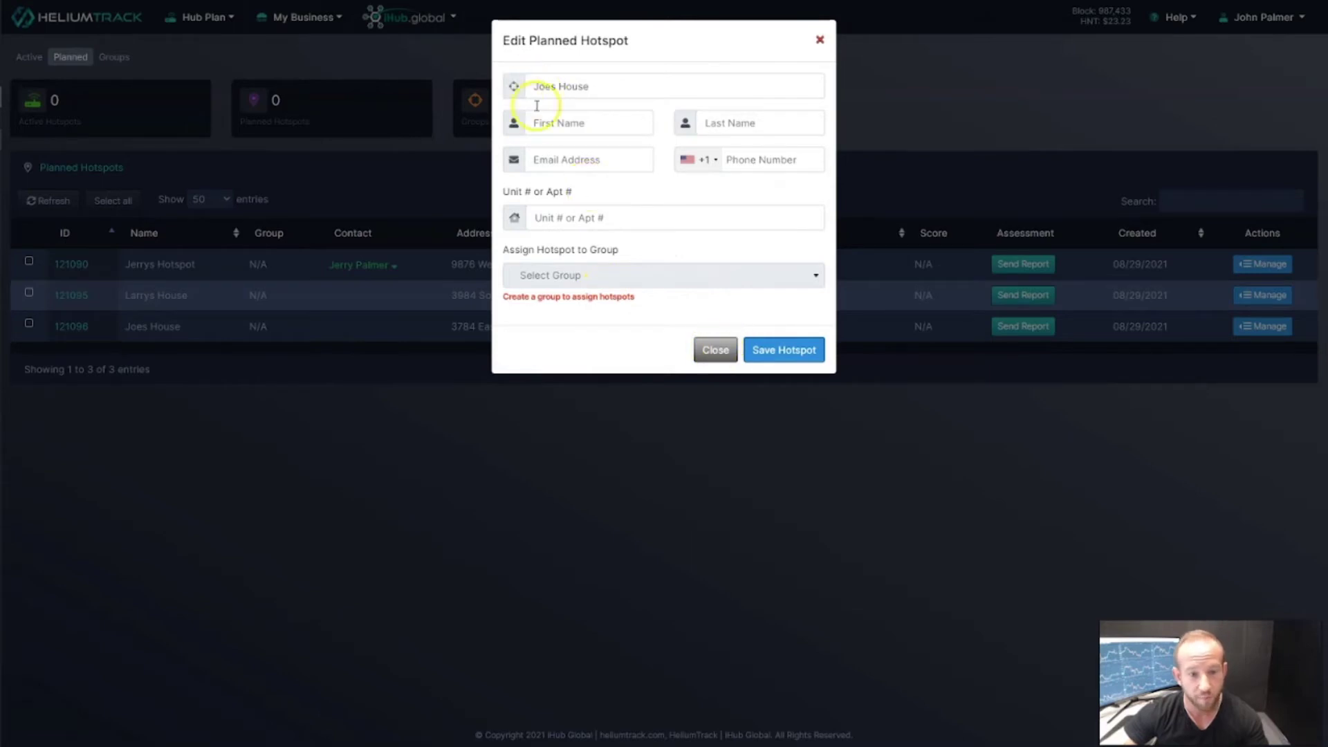
left_click(720, 350)
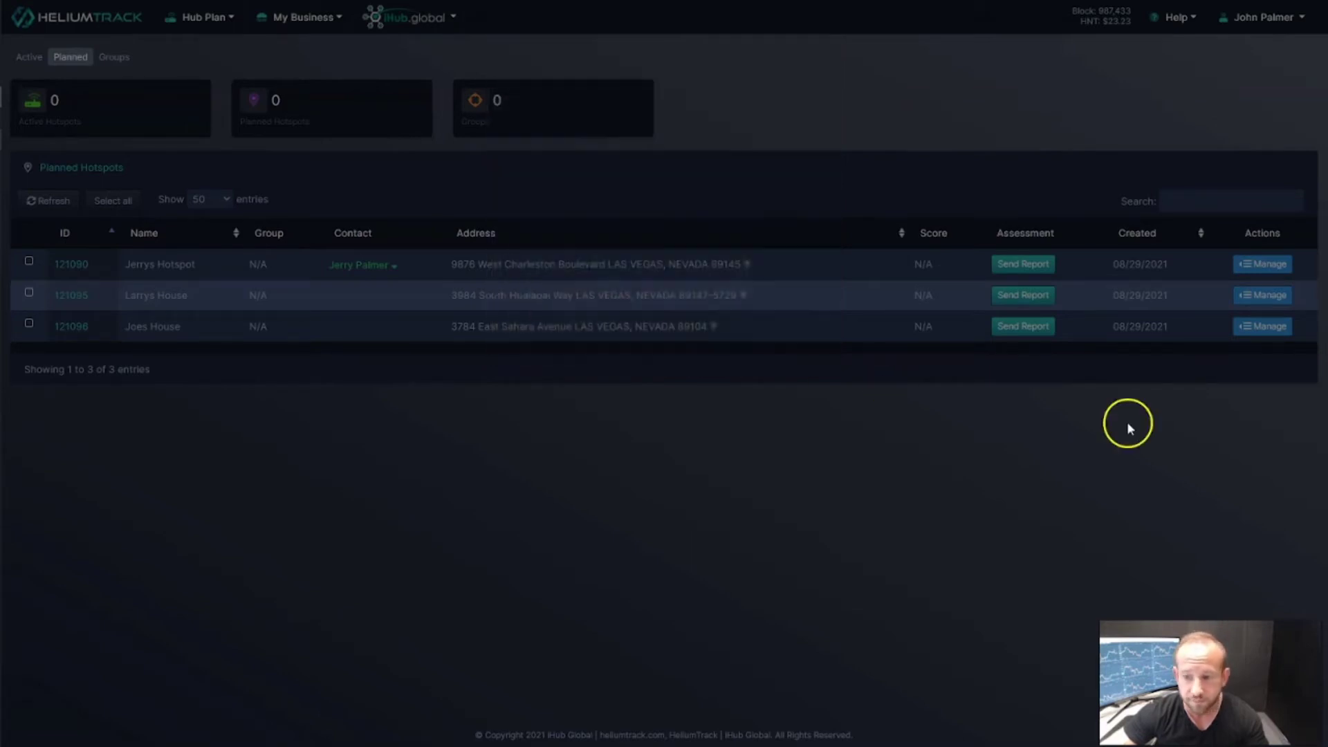
left_click(1250, 326)
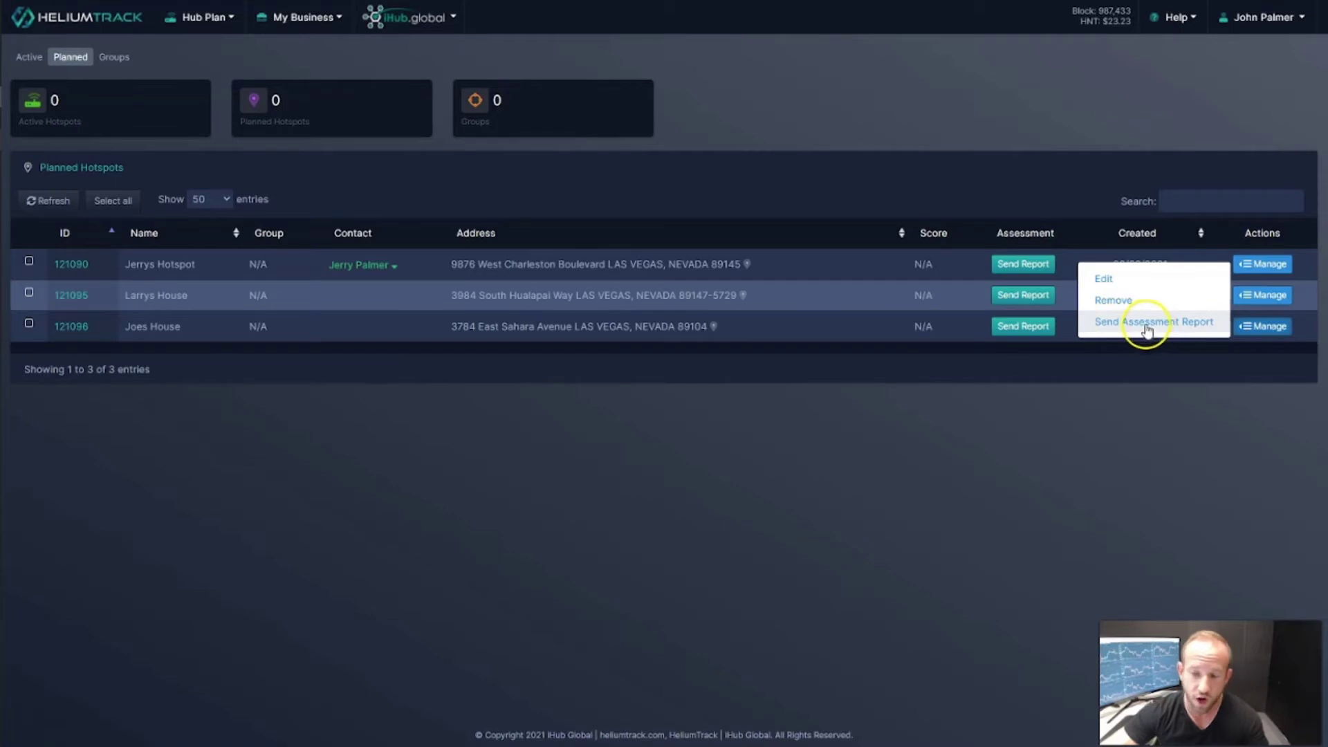
left_click(1144, 446)
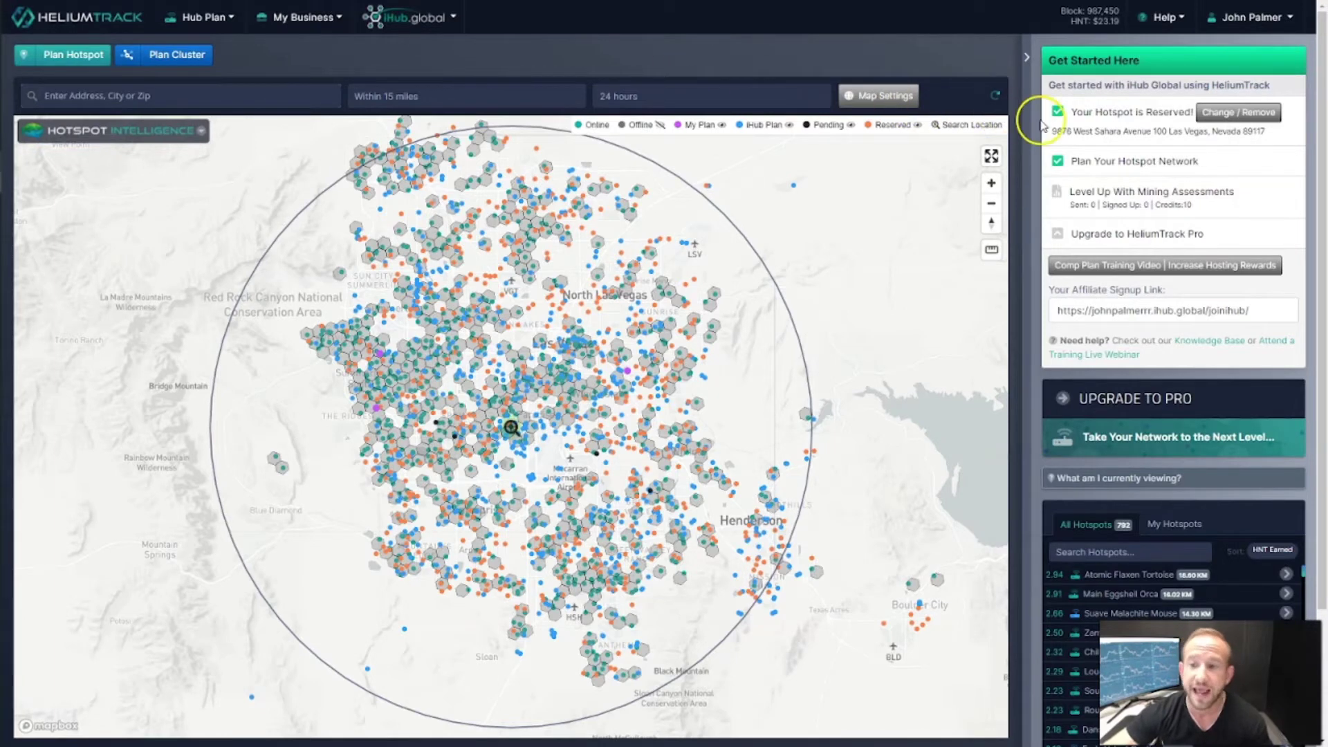
mouse_move(1107, 121)
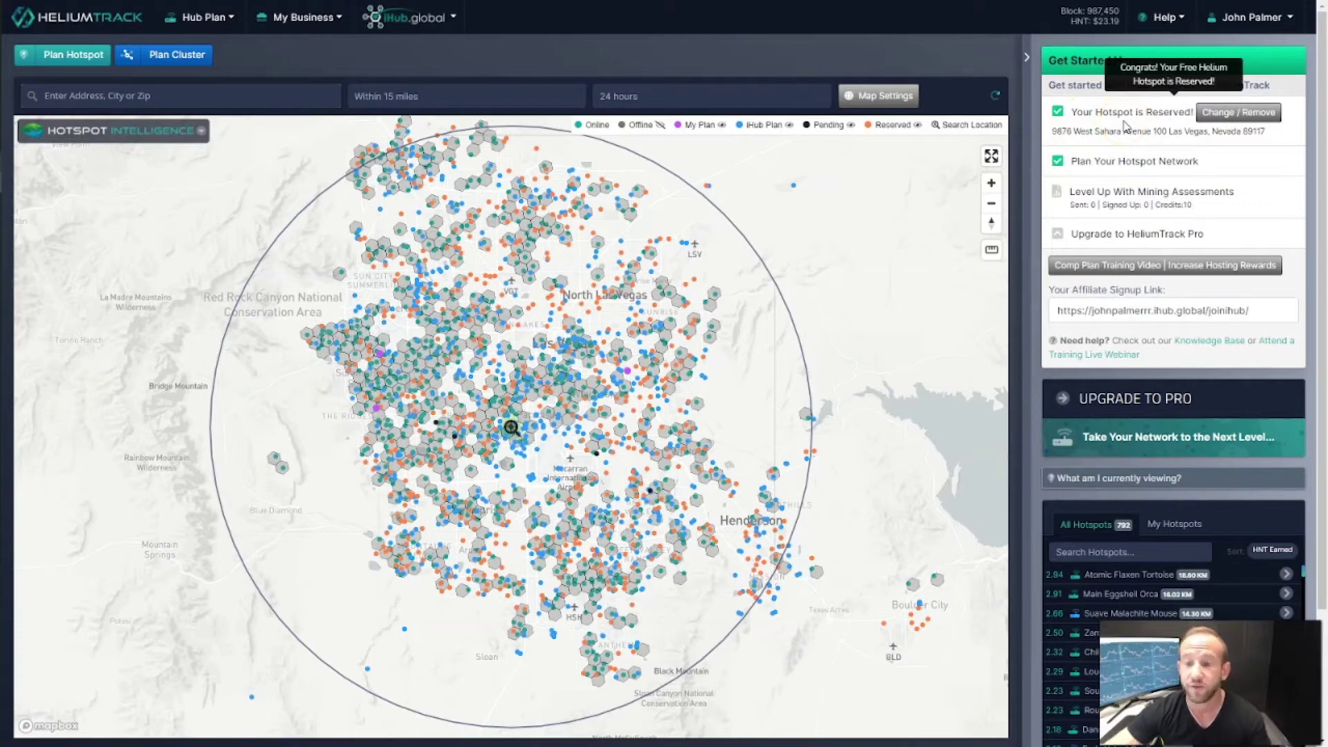
- Open 'Level Up With Mining Assessments' from the Get Started Here panel
mouse_move(1120, 163)
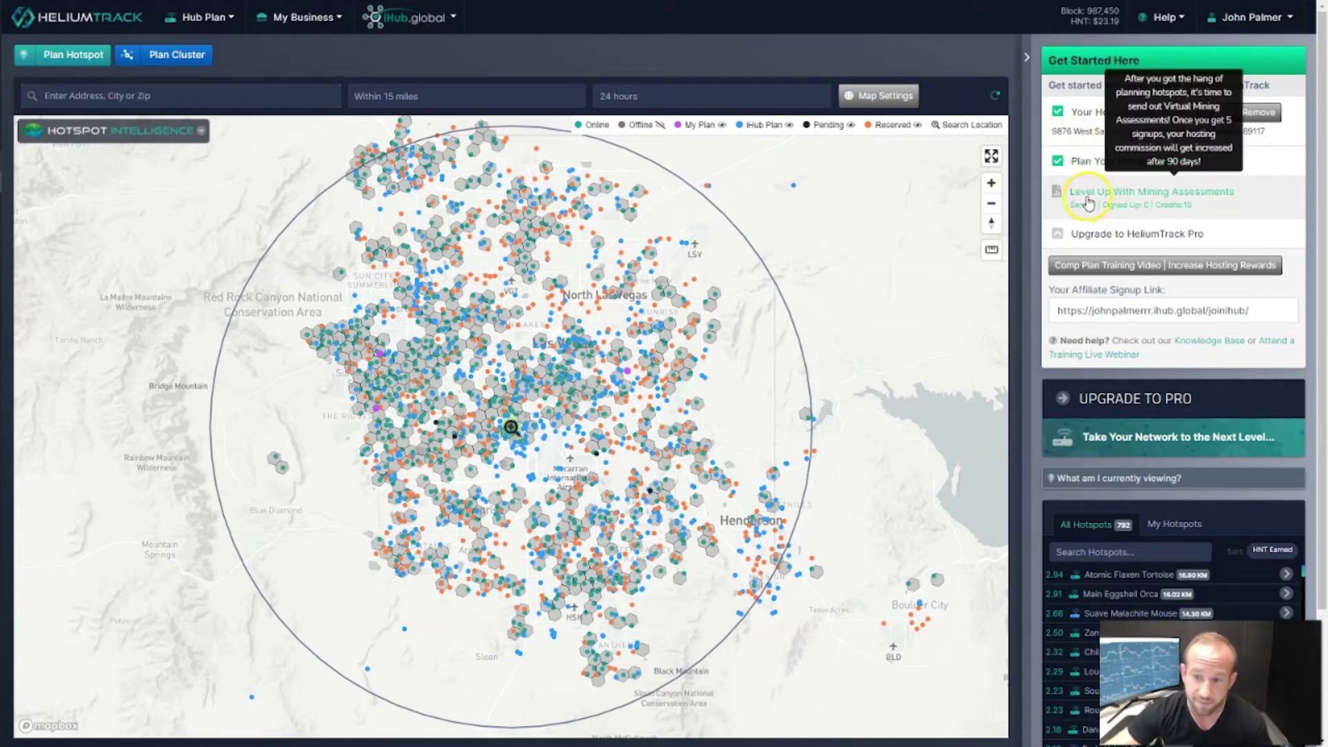
left_click(1115, 202)
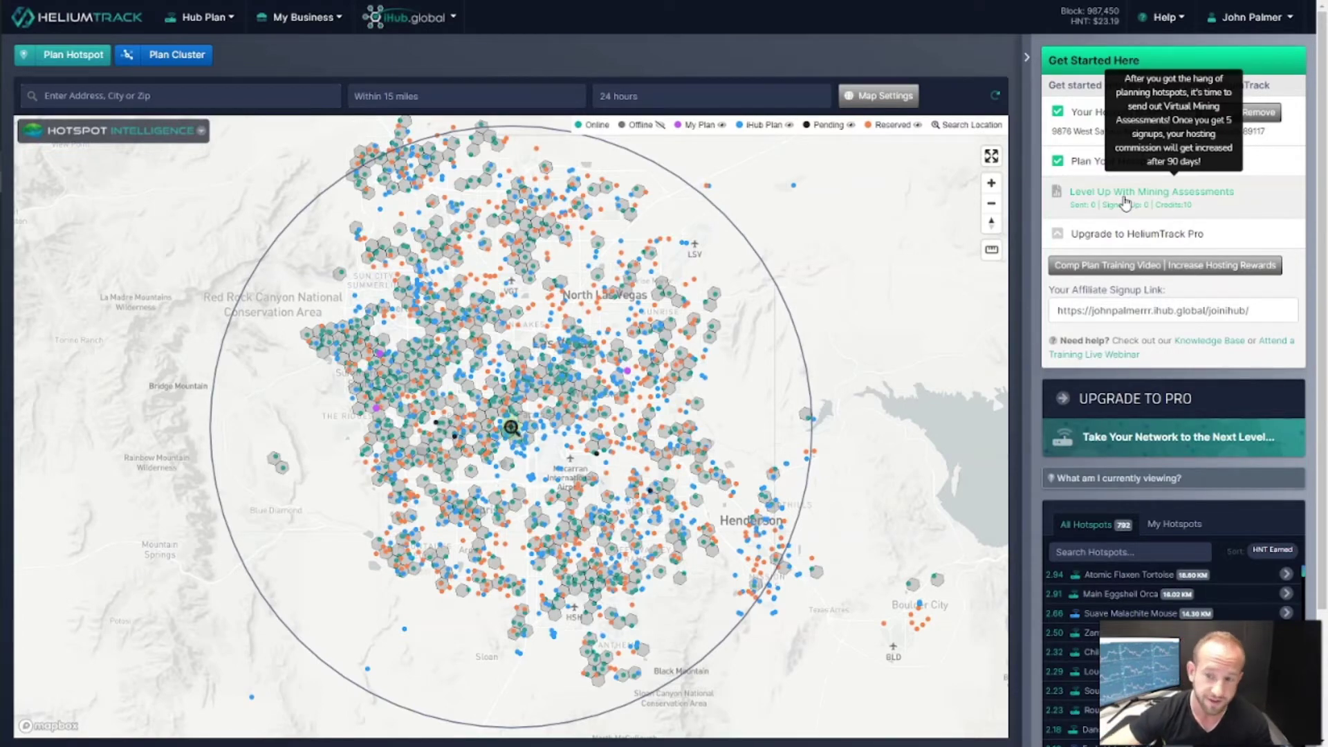
left_click(1126, 200)
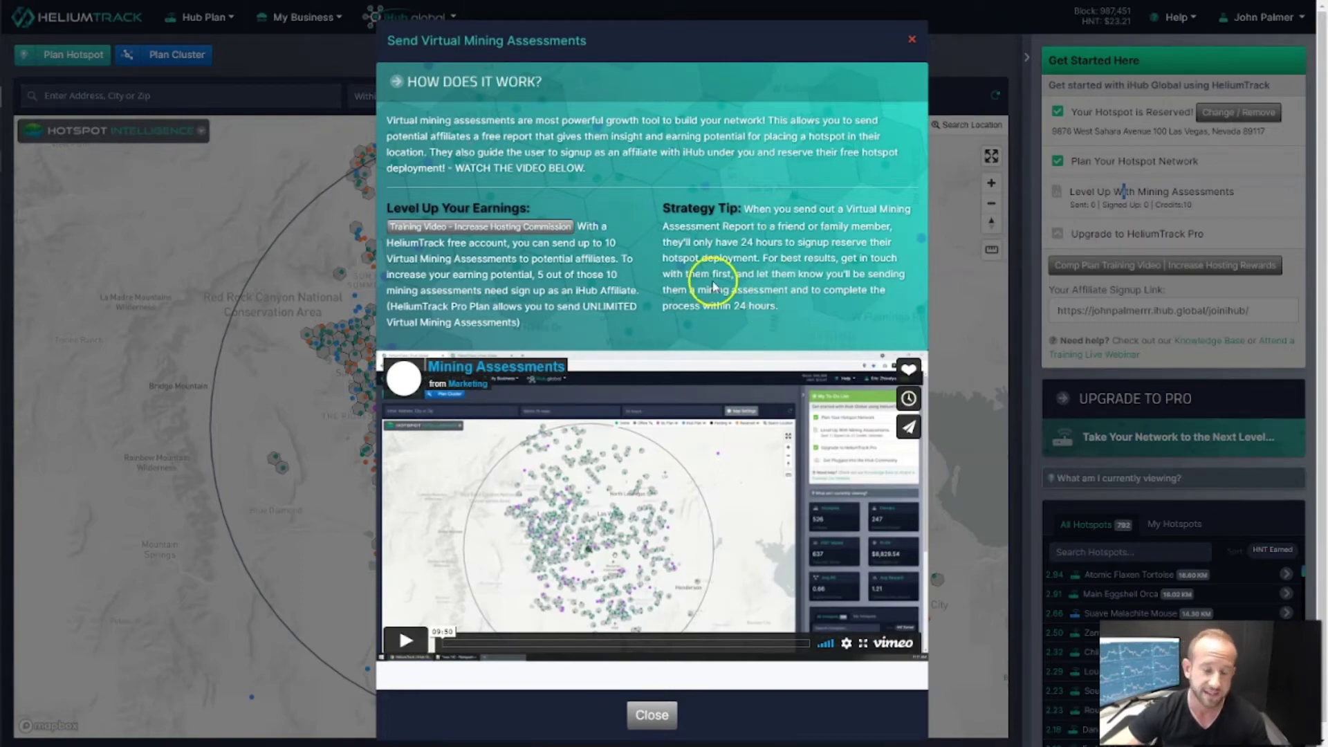
- Close the Send Virtual Mining Assessments overview
left_click(912, 40)
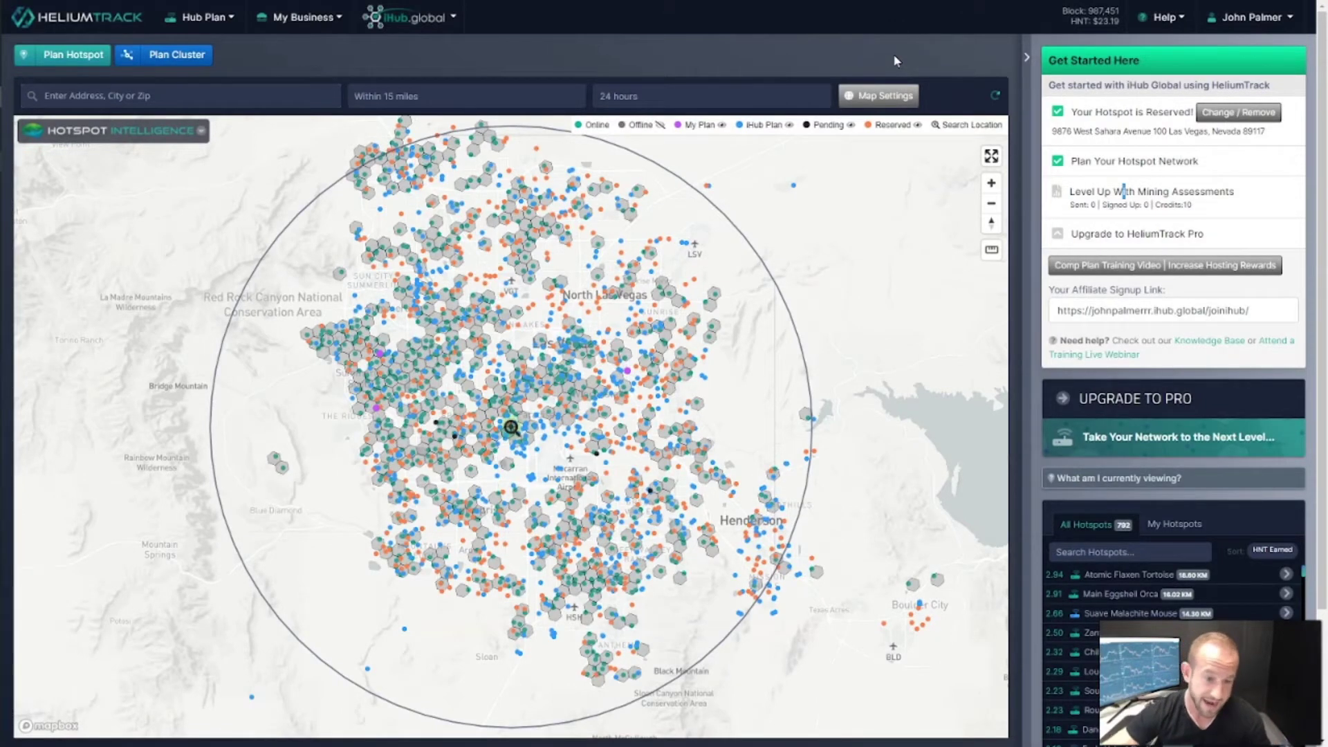
left_click(200, 17)
left_click(69, 56)
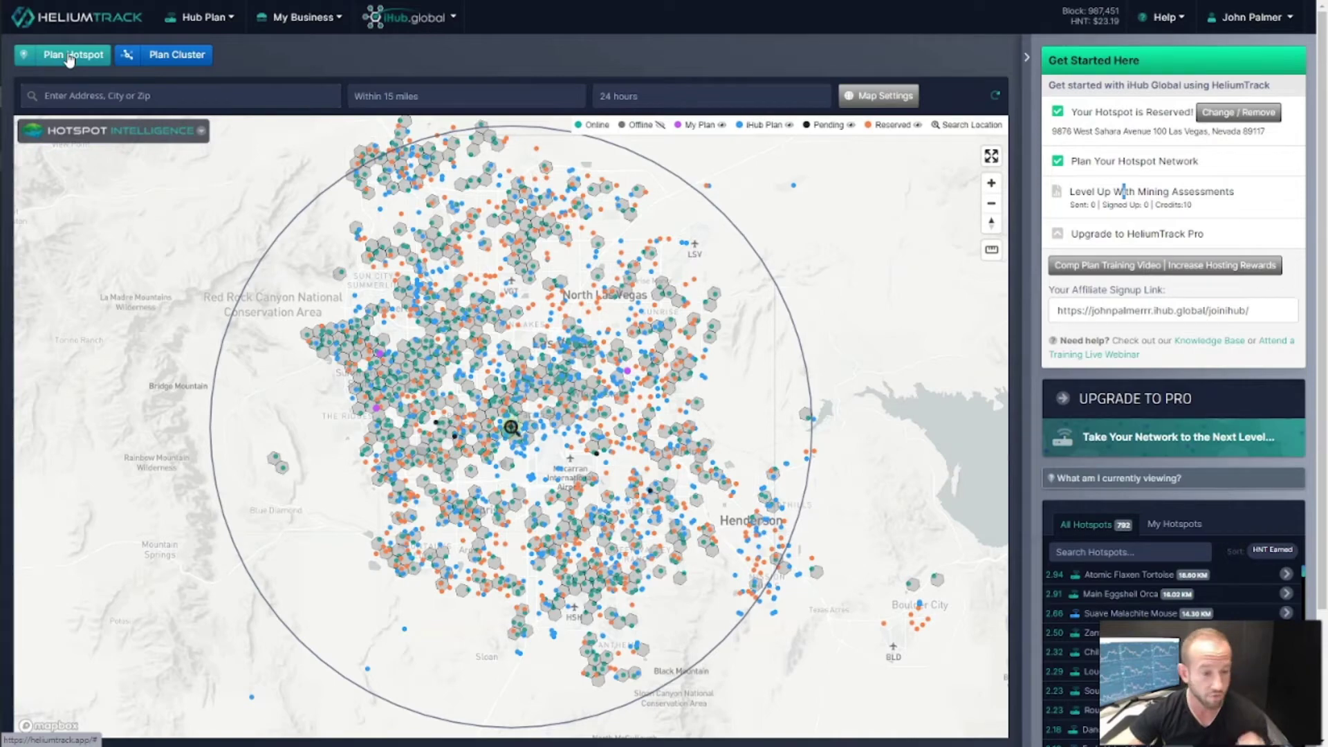
left_click(89, 61)
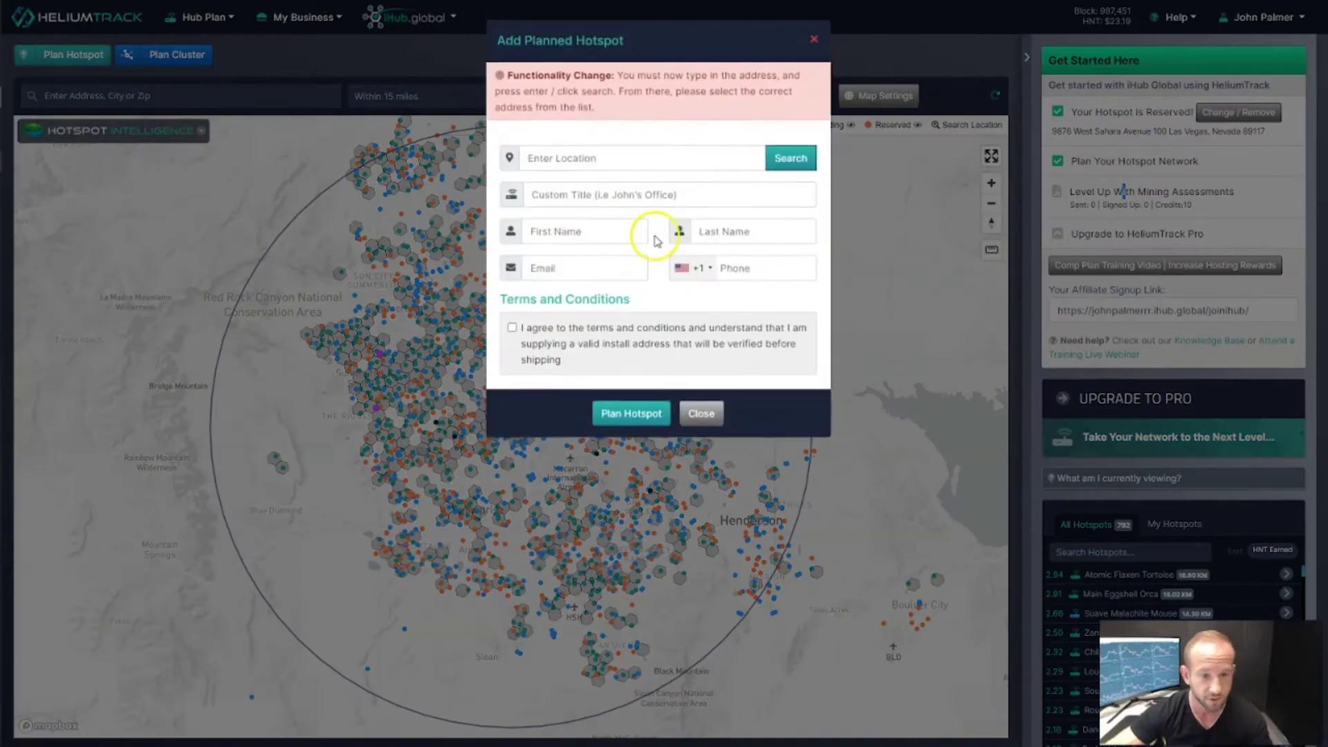
left_click(561, 158)
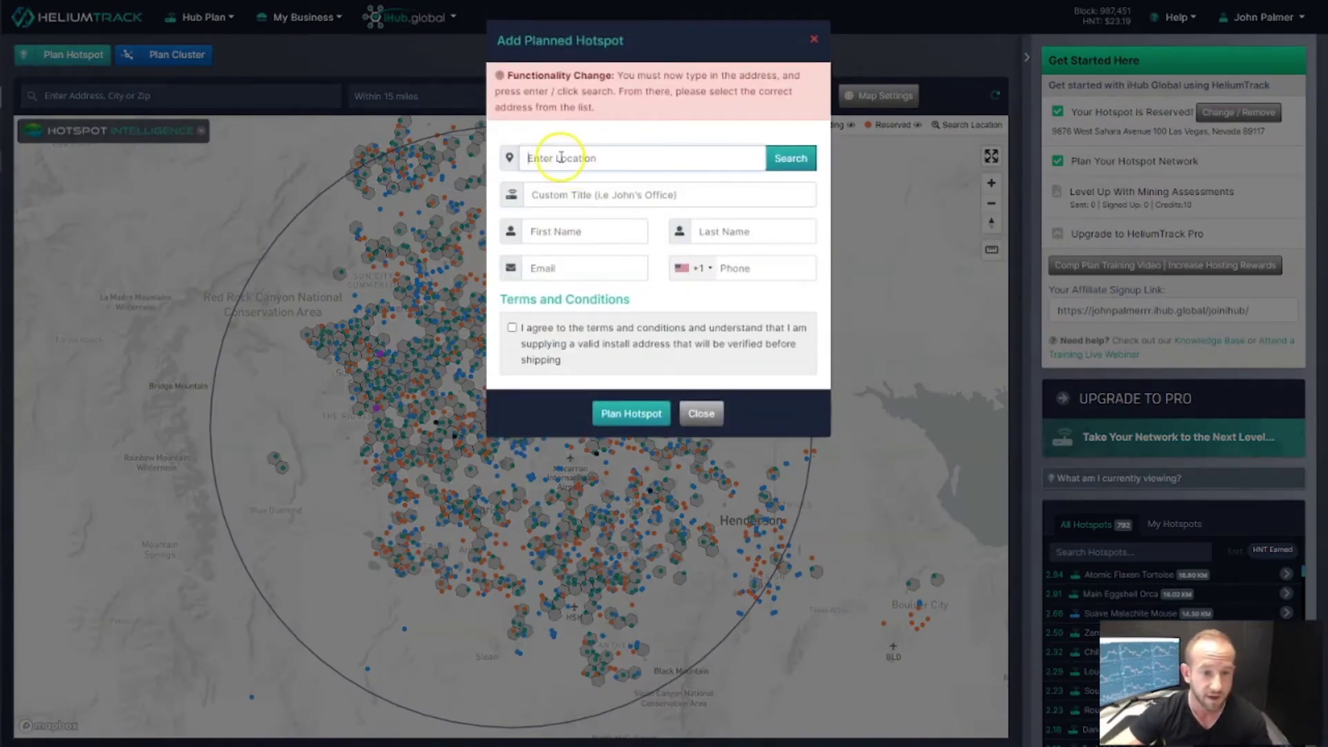
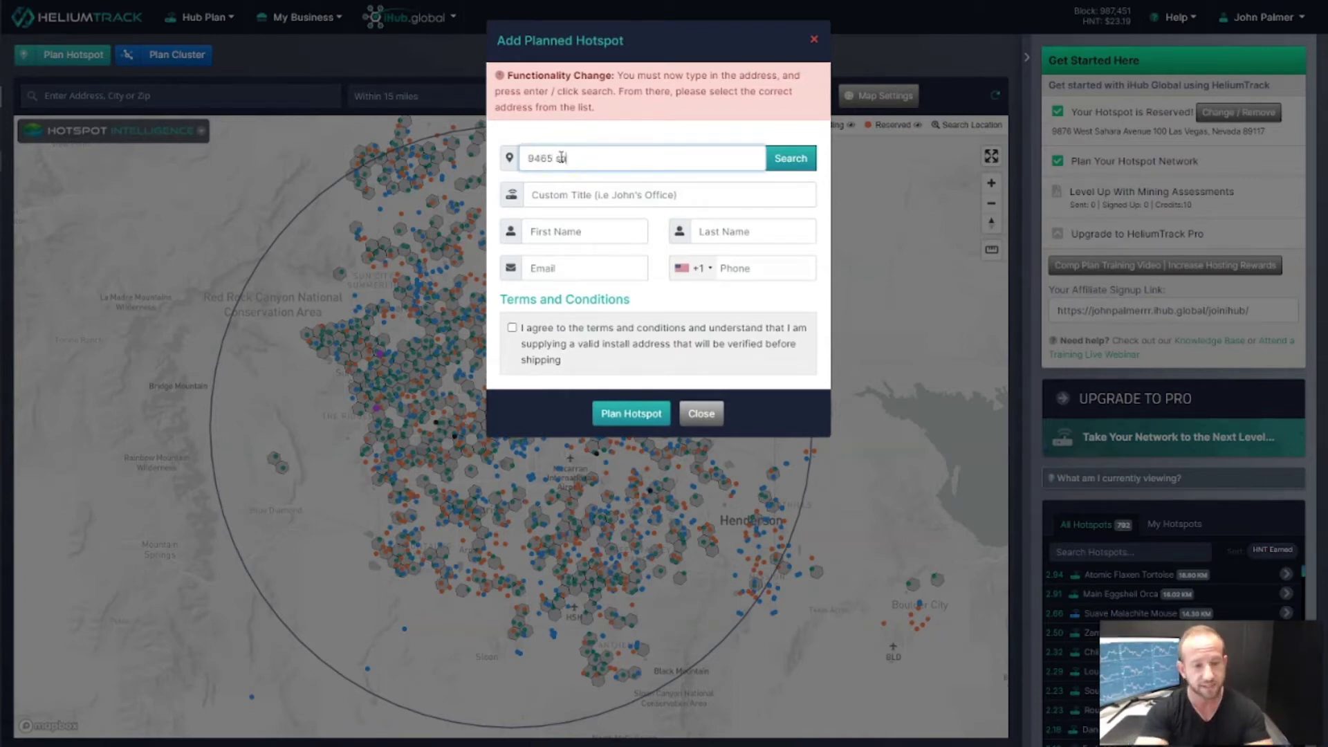
left_click(743, 143)
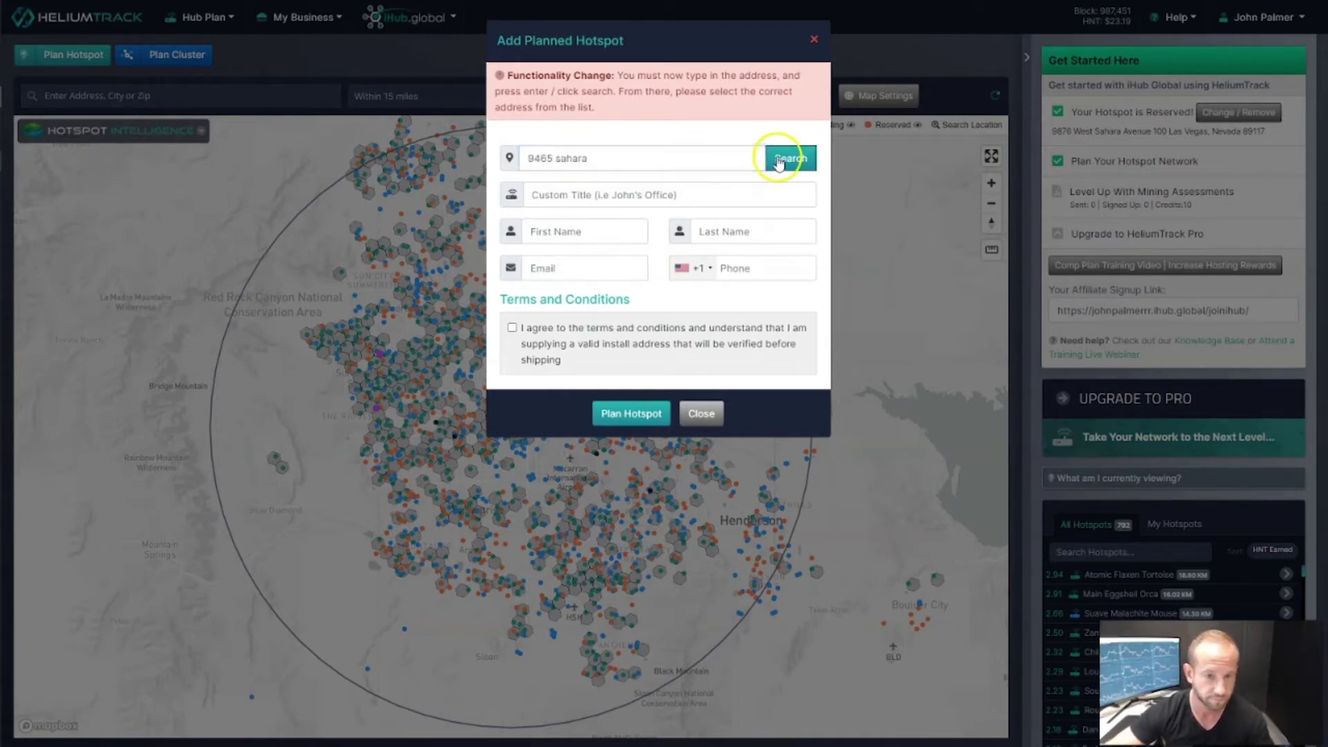
left_click(779, 155)
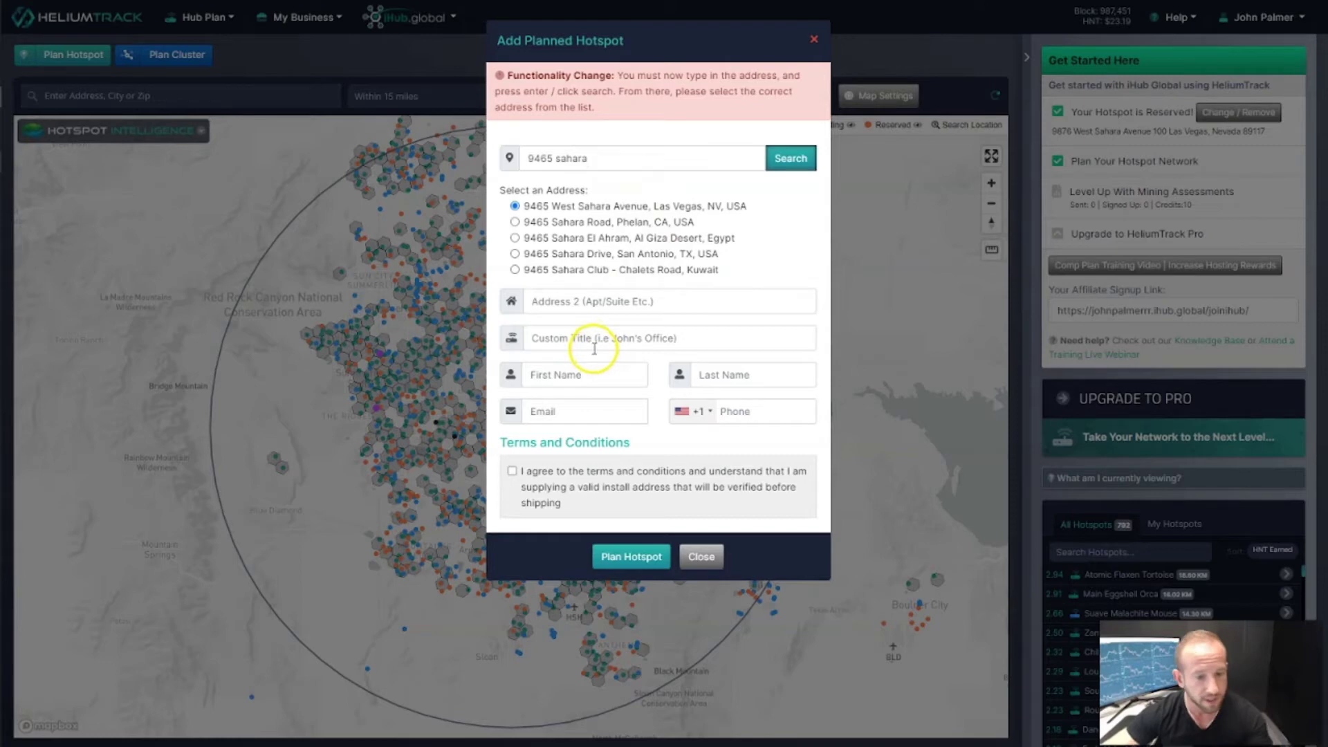
- Title the hotspot 'Joes House' and enter the contact's first name, last name and email
left_click(566, 339)
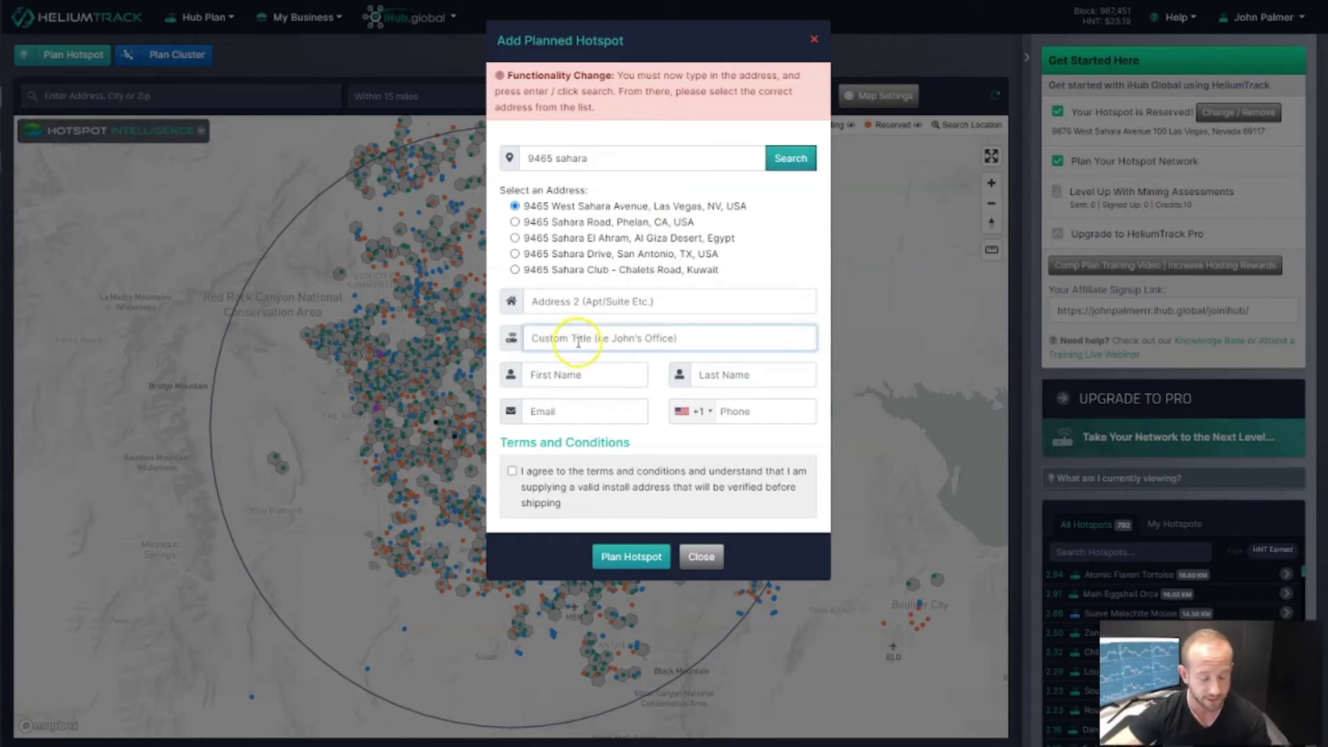
type("Er")
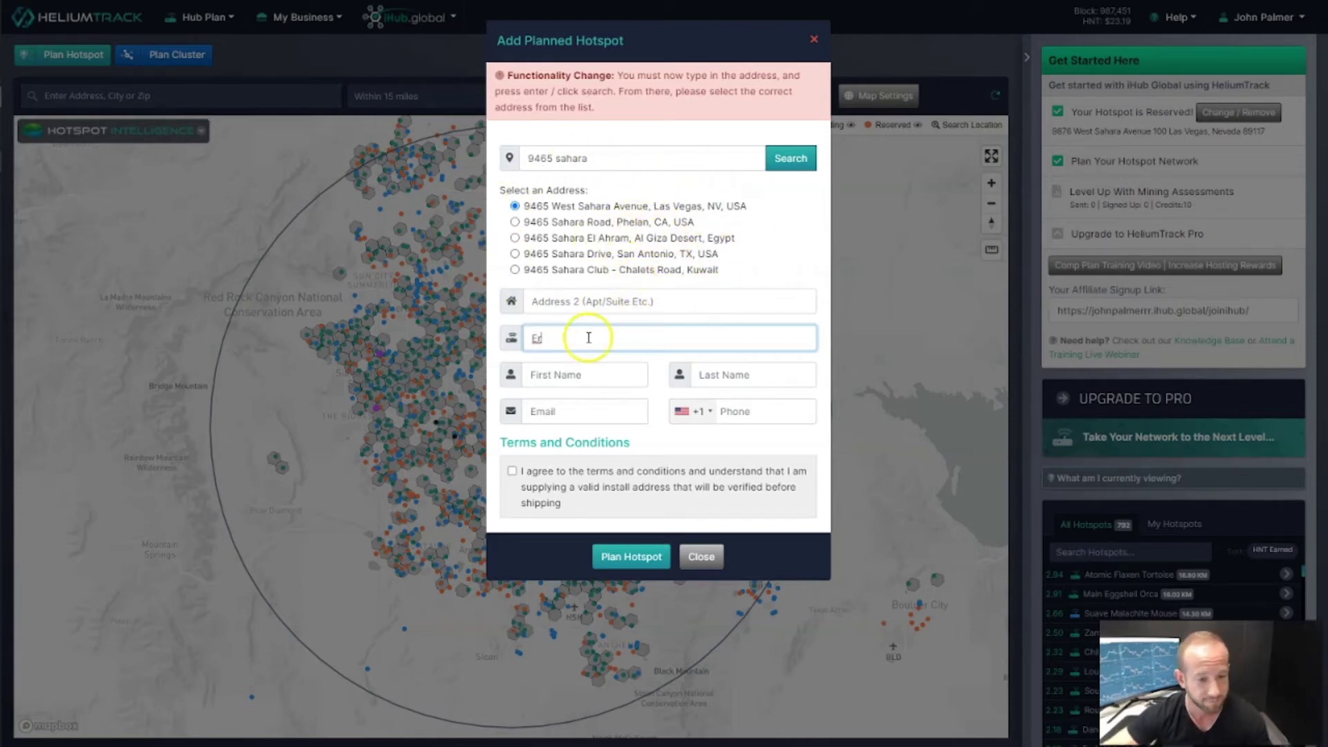
key("BackSpace")
key("BackSpace")
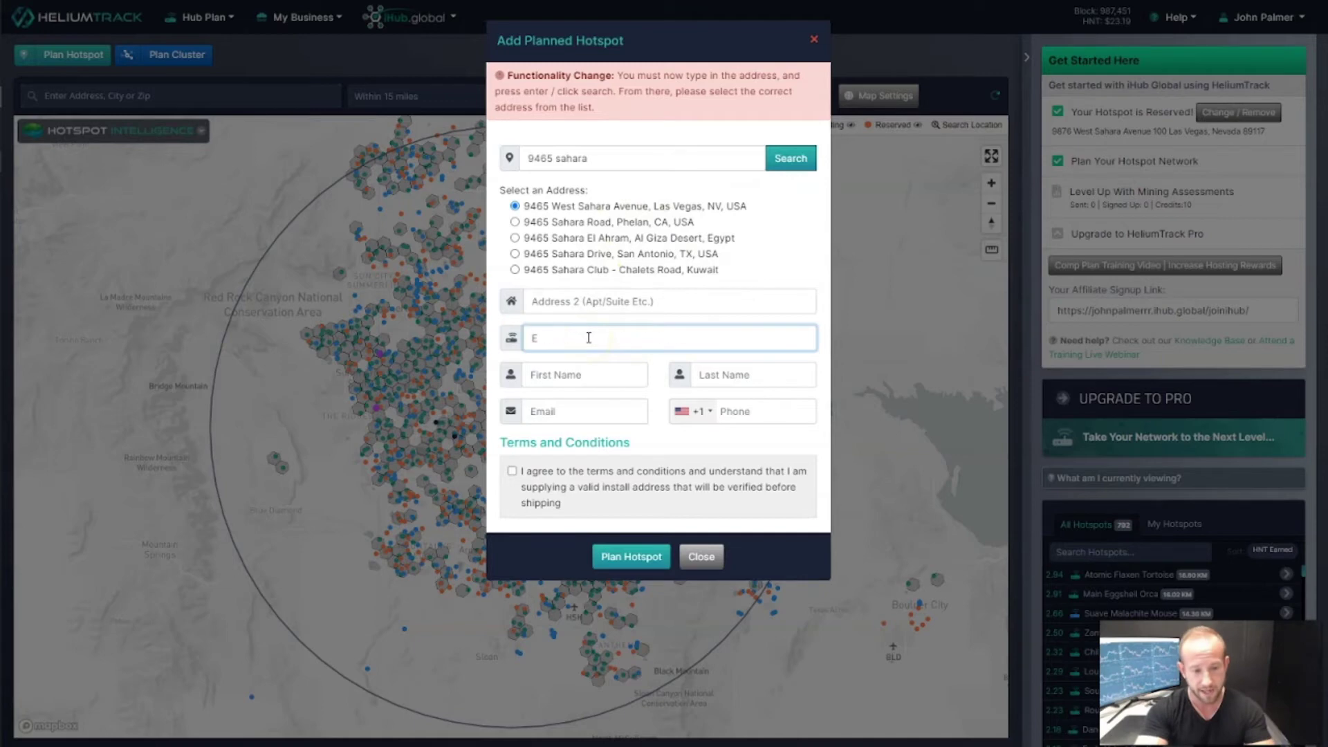
type("Joes")
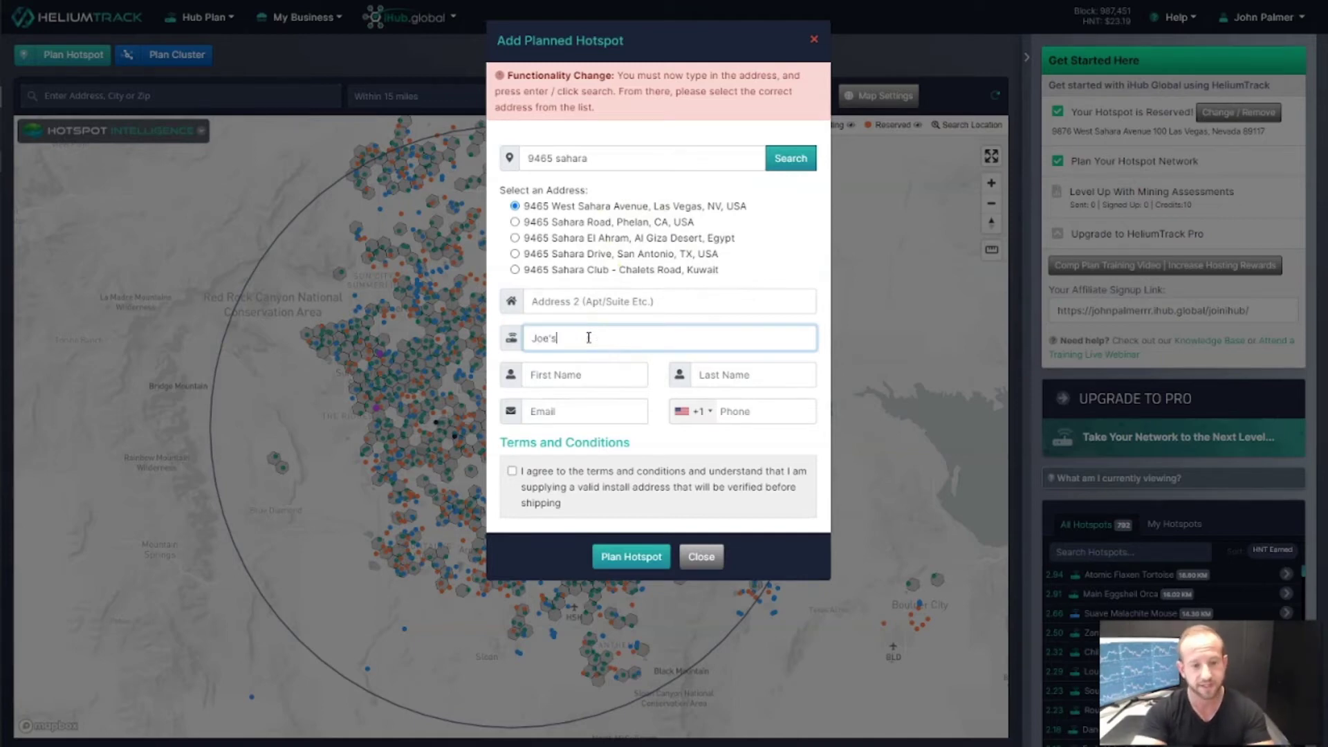
type(" House")
key("Tab")
key("Tab")
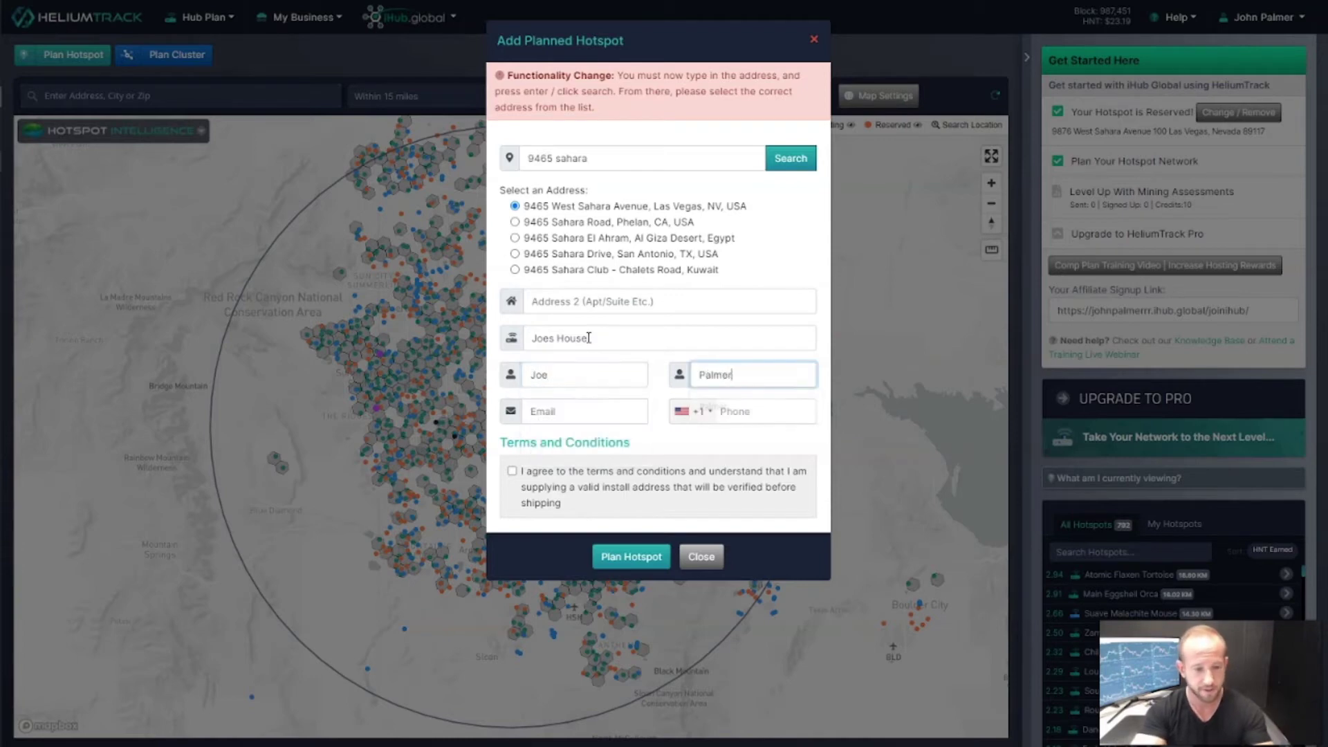
key("Tab")
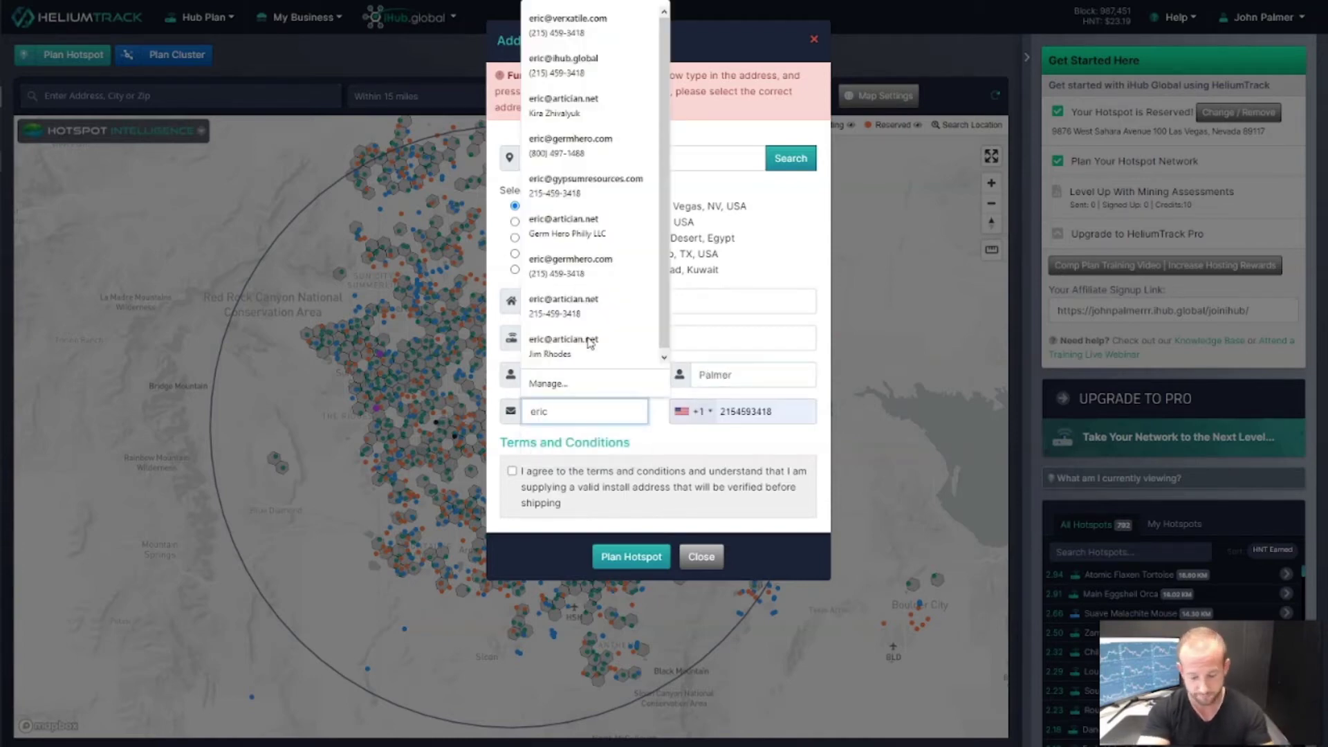
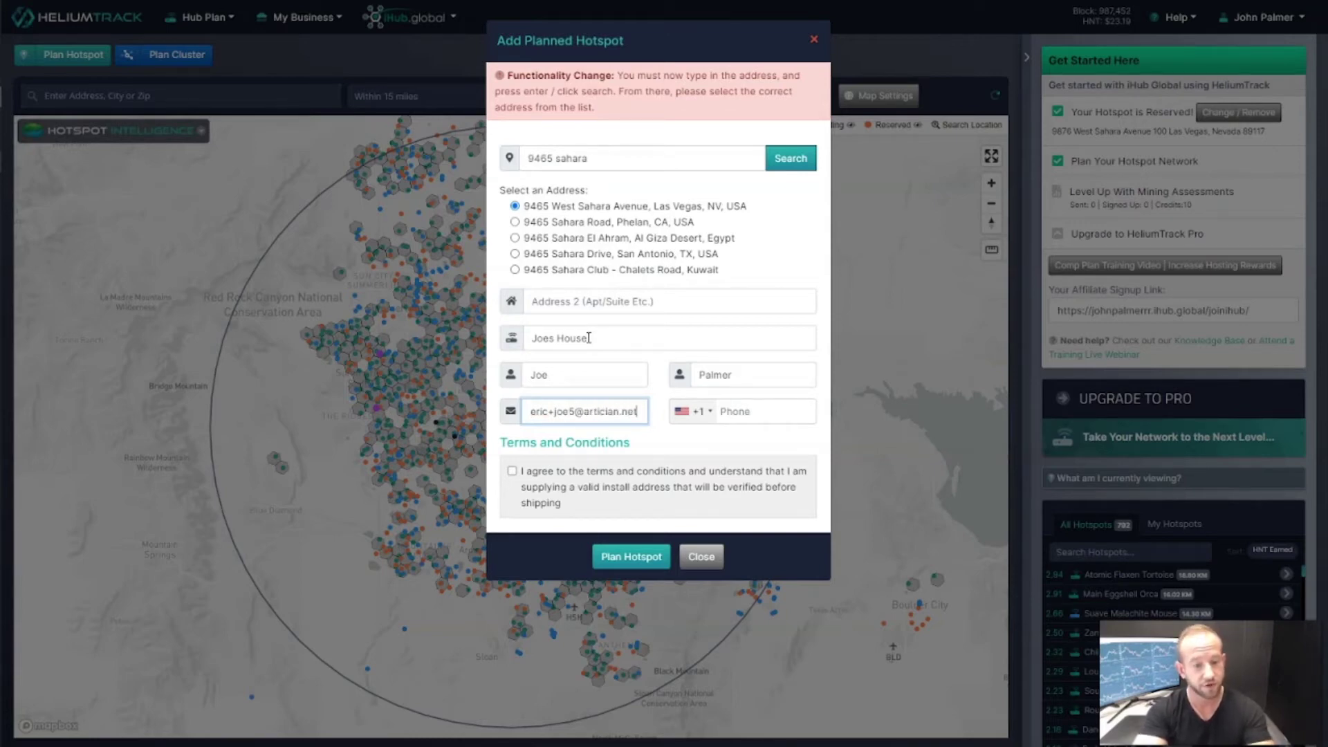
- Add the contact's phone number, accept the terms, plan the hotspot, and acknowledge the too-dense warning
left_click(757, 413)
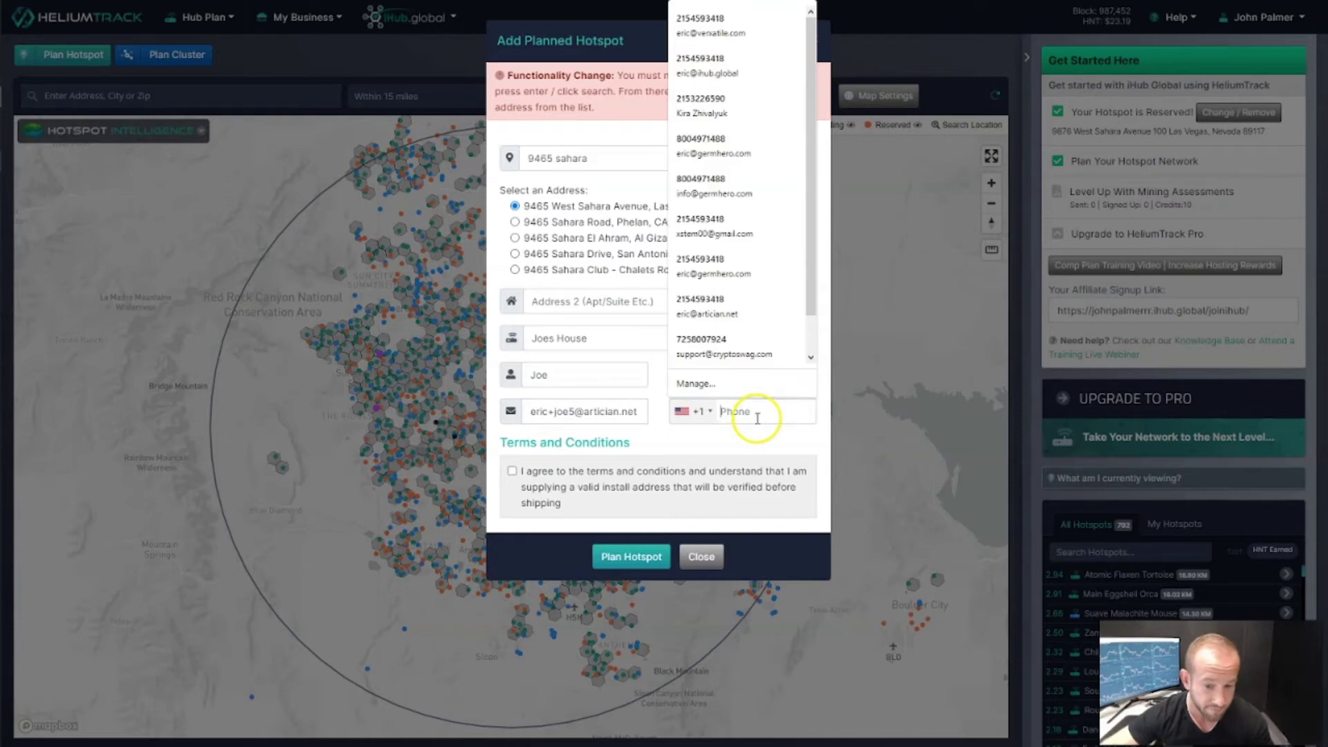
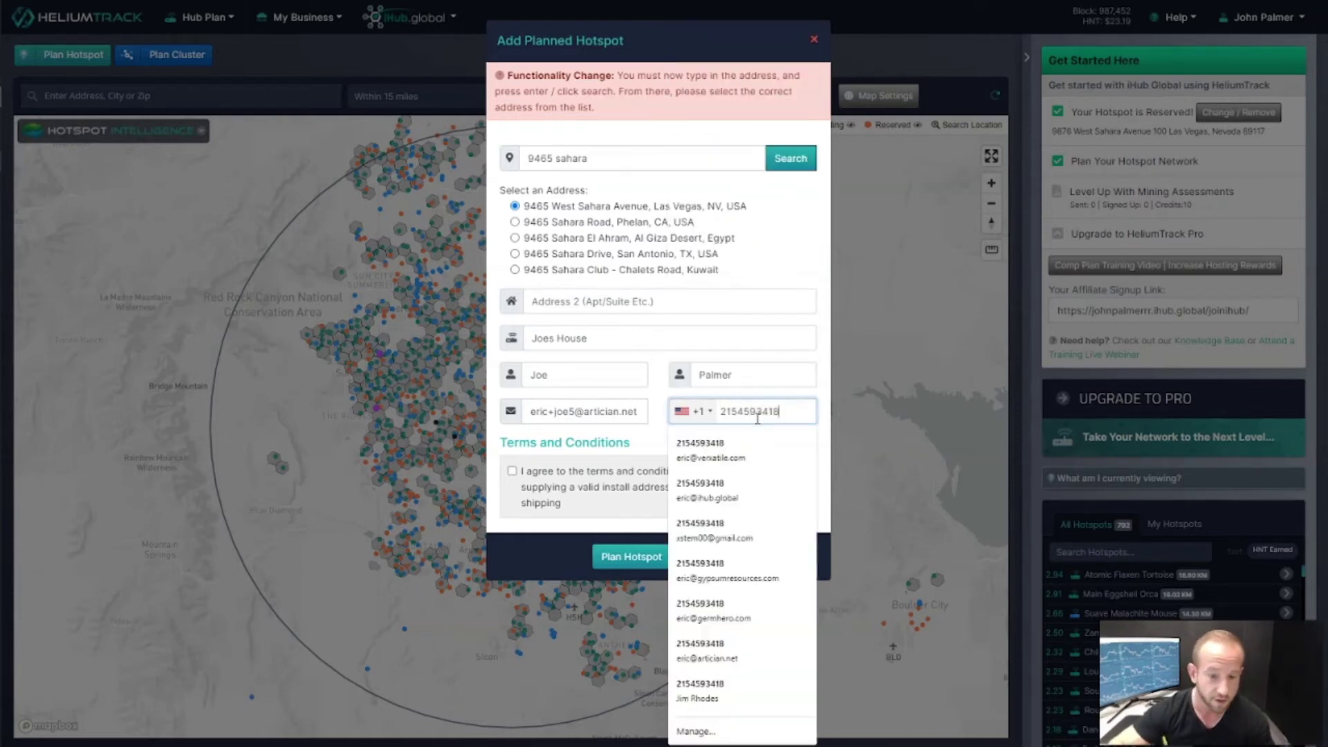
left_click(796, 270)
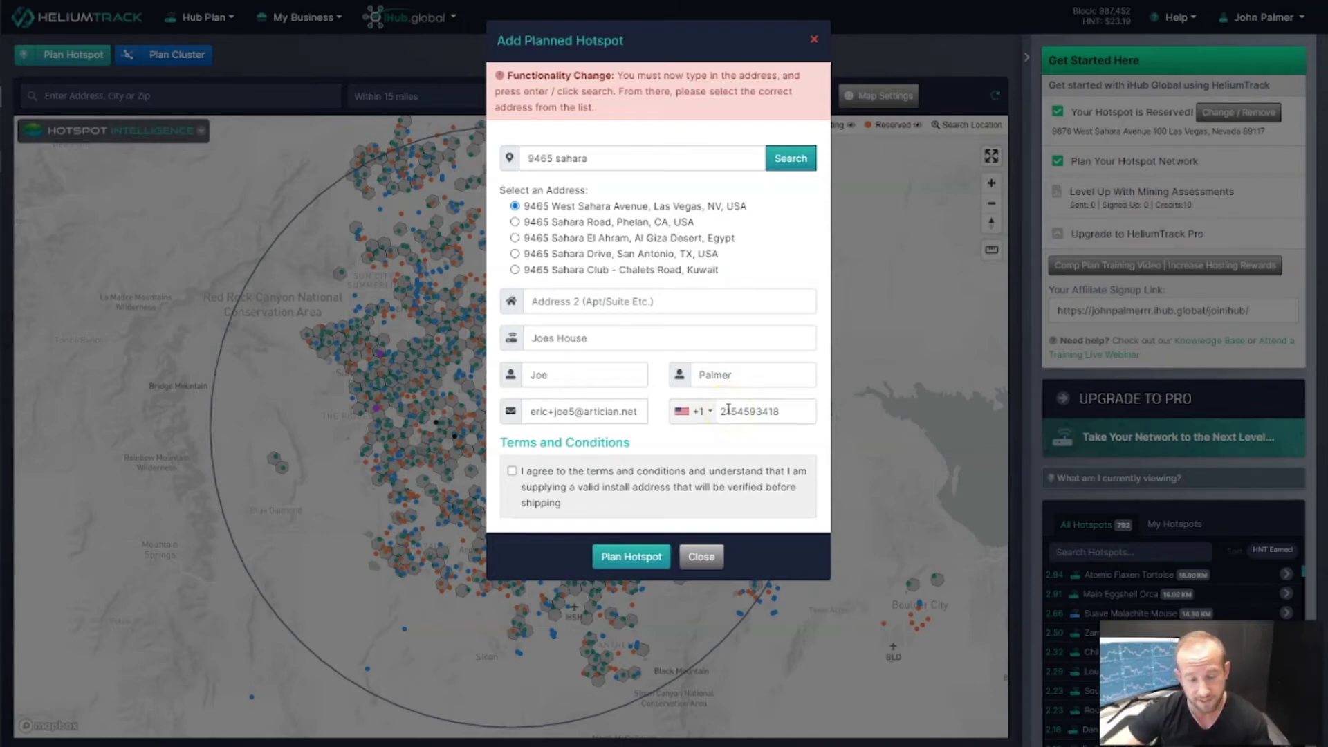
left_click(643, 474)
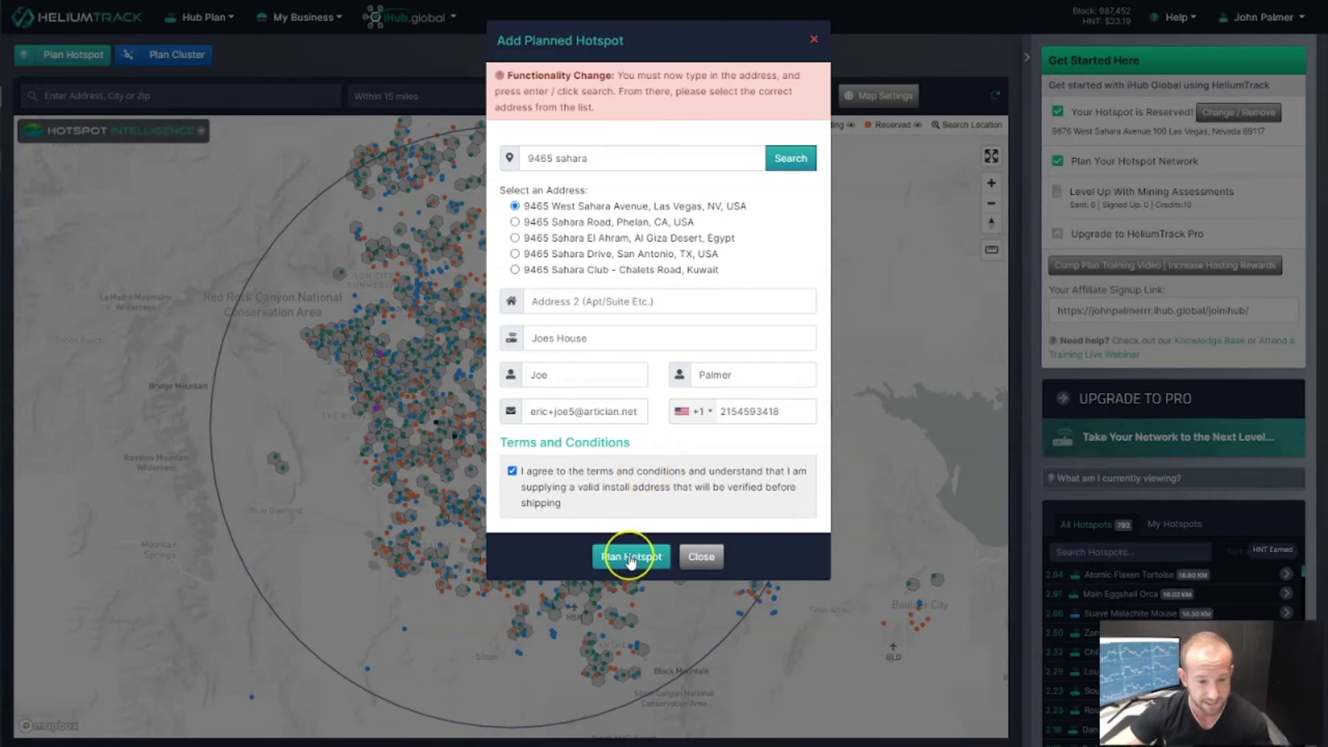
left_click(631, 558)
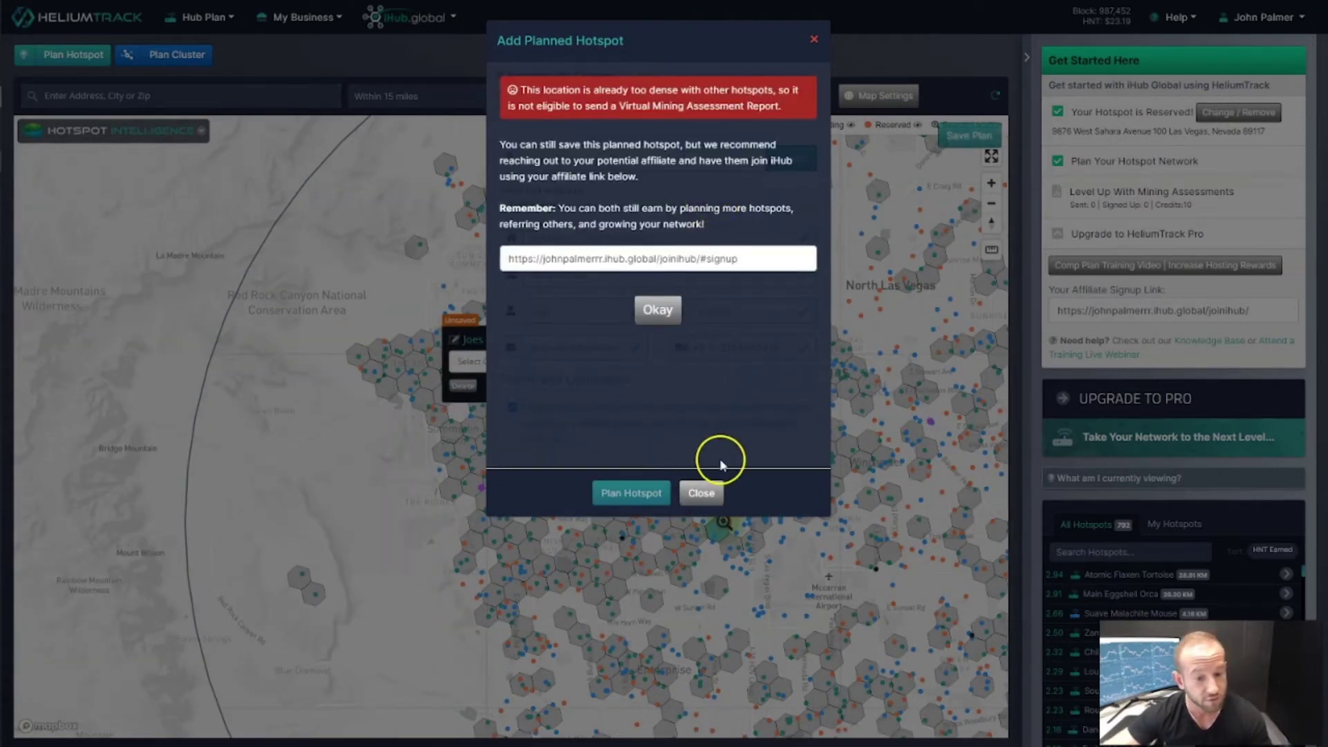
left_click(659, 311)
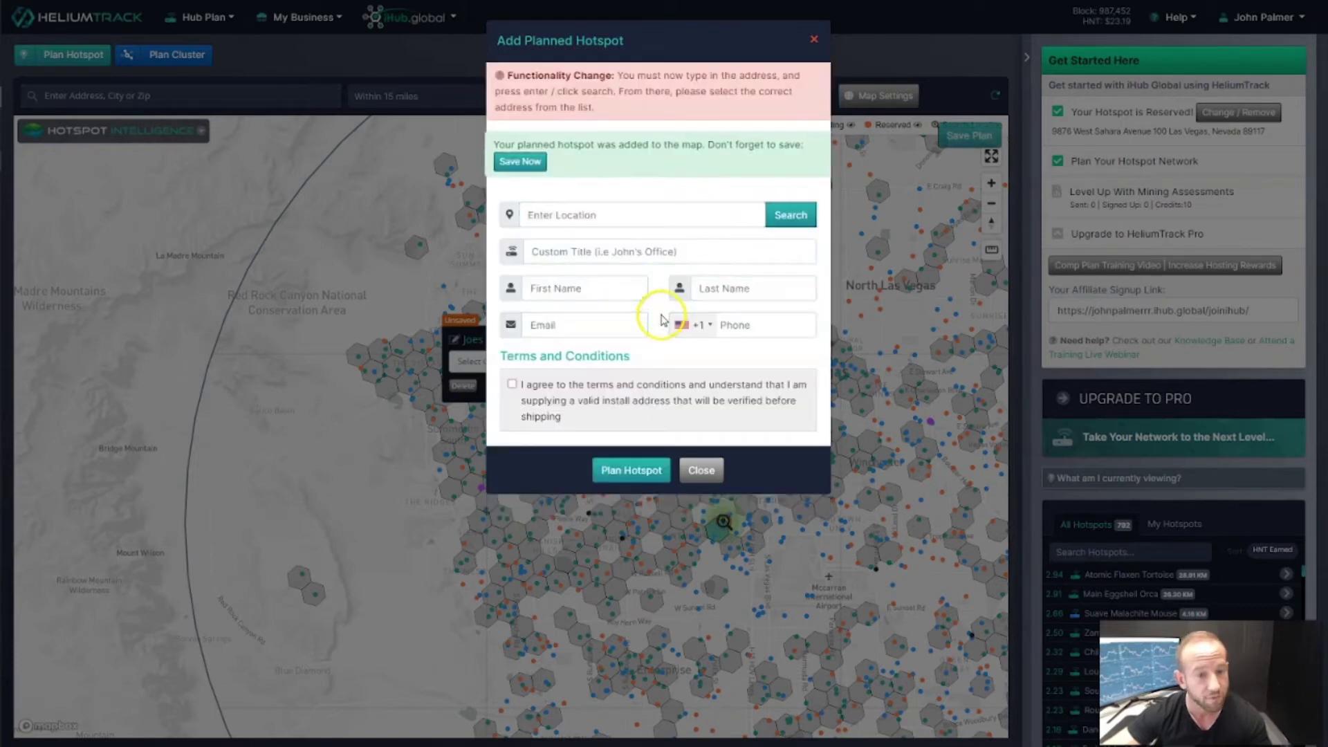
left_click(598, 217)
type("9")
key("BackSpace")
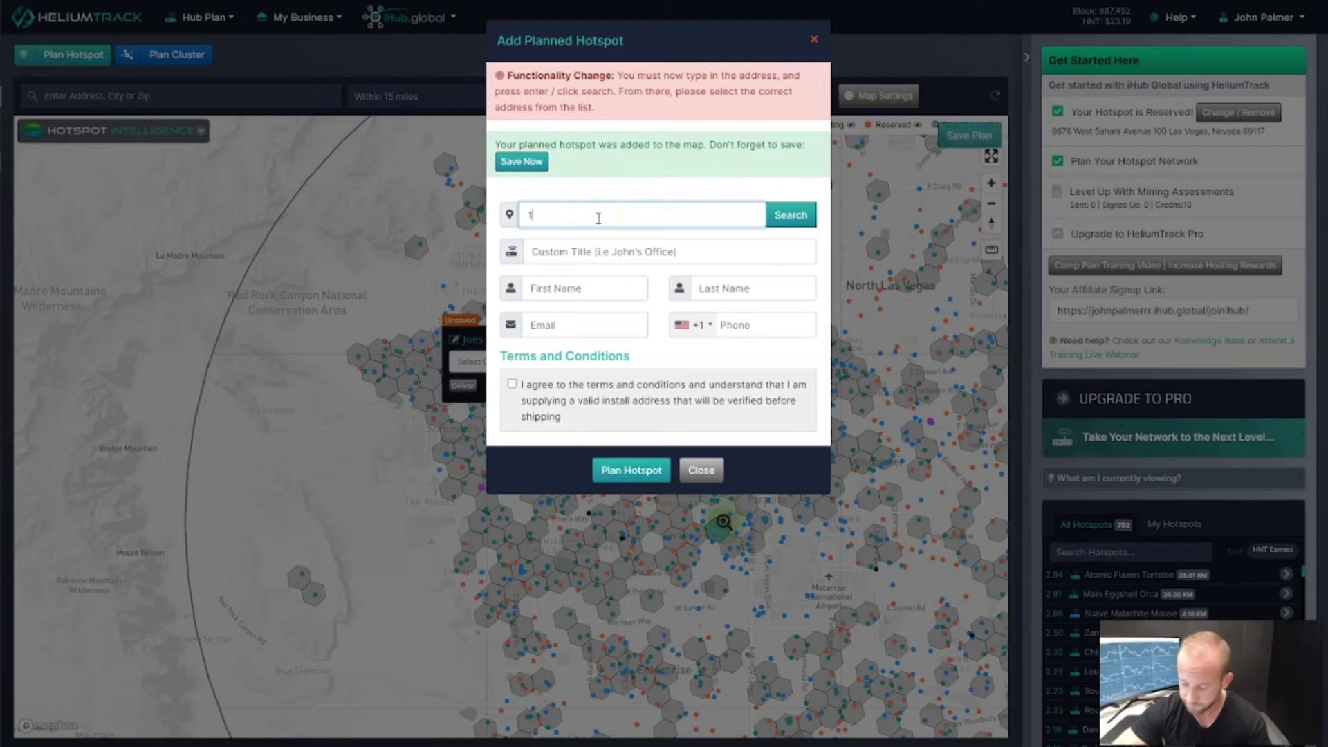
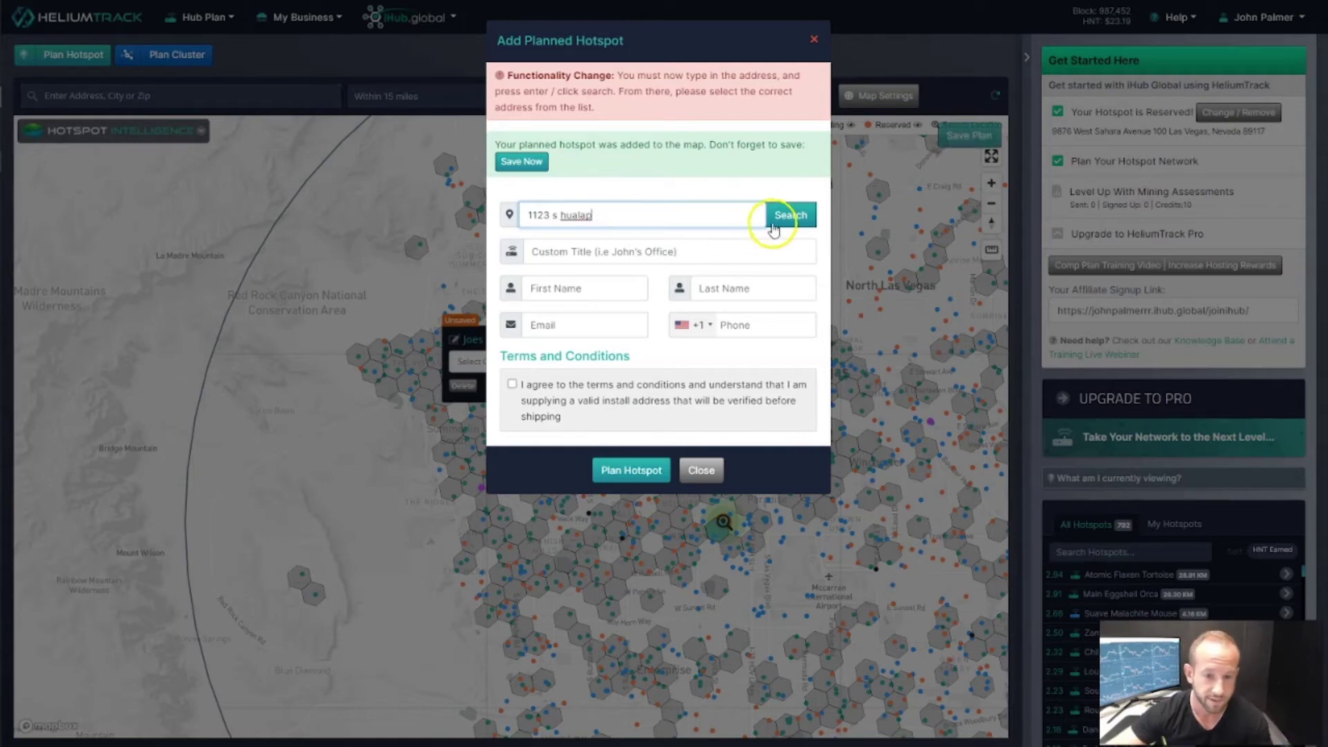
left_click(791, 215)
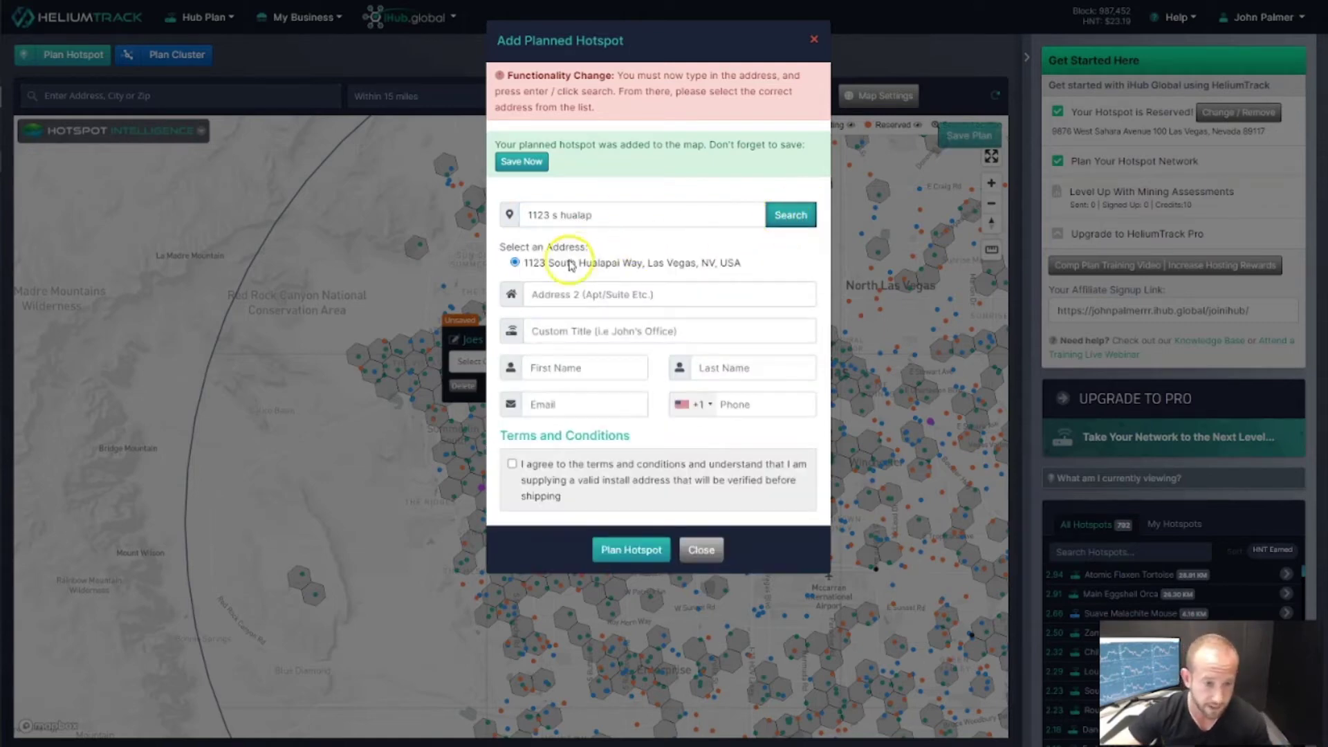
- Give the hotspot the custom title 'Sarahs House'
left_click(581, 333)
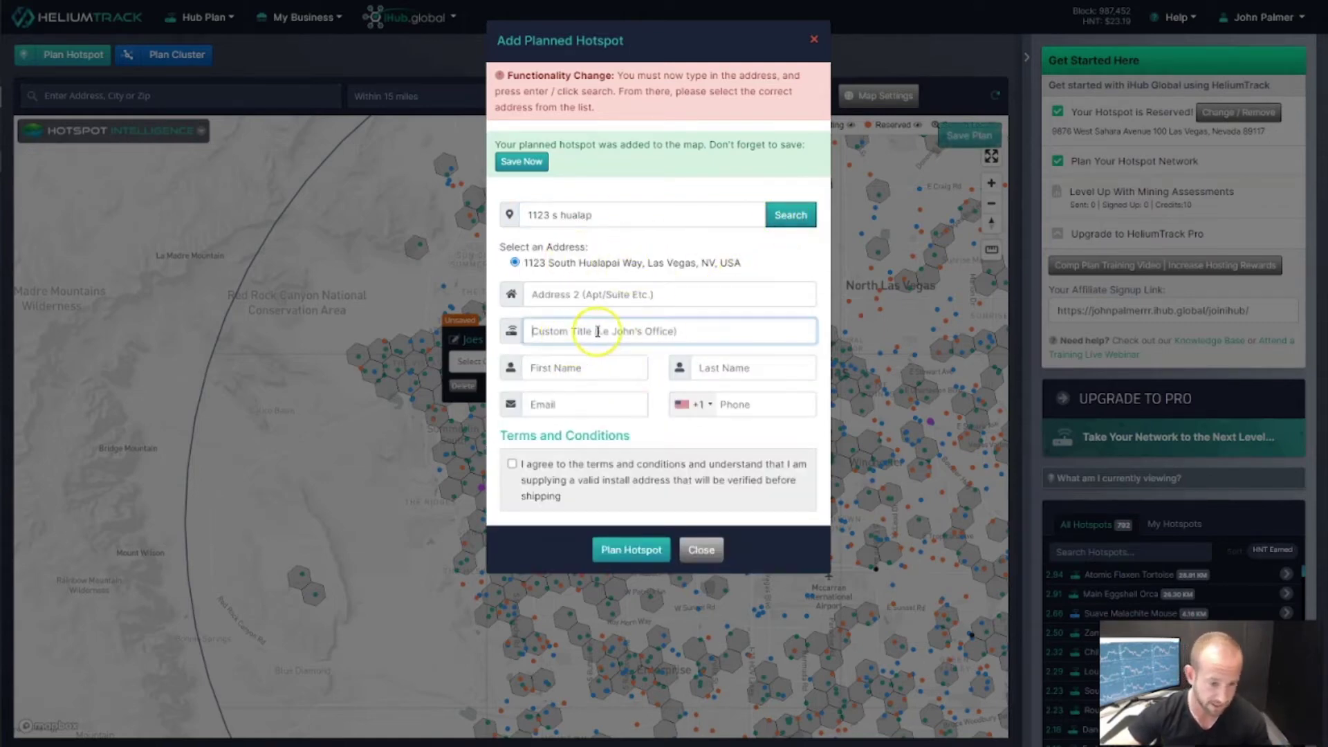
type("Sa")
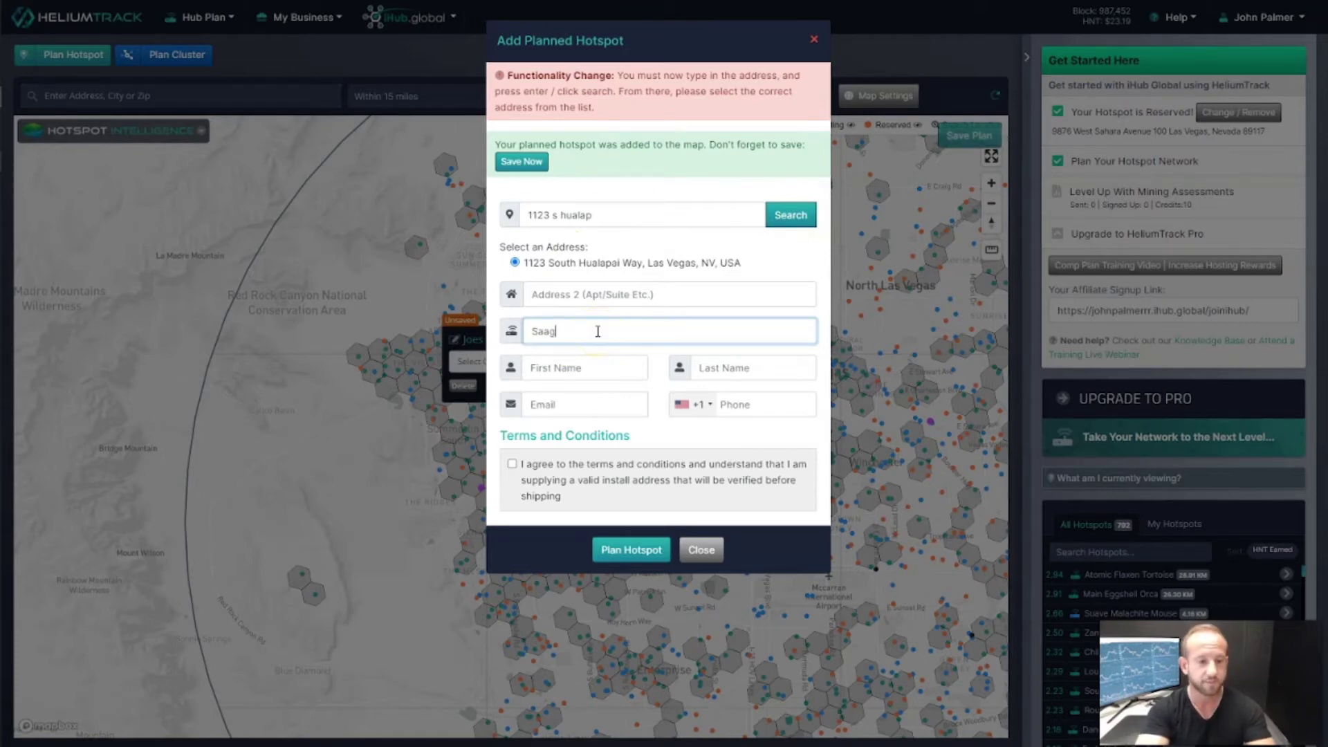
type("rah House")
left_click(558, 332)
type("s")
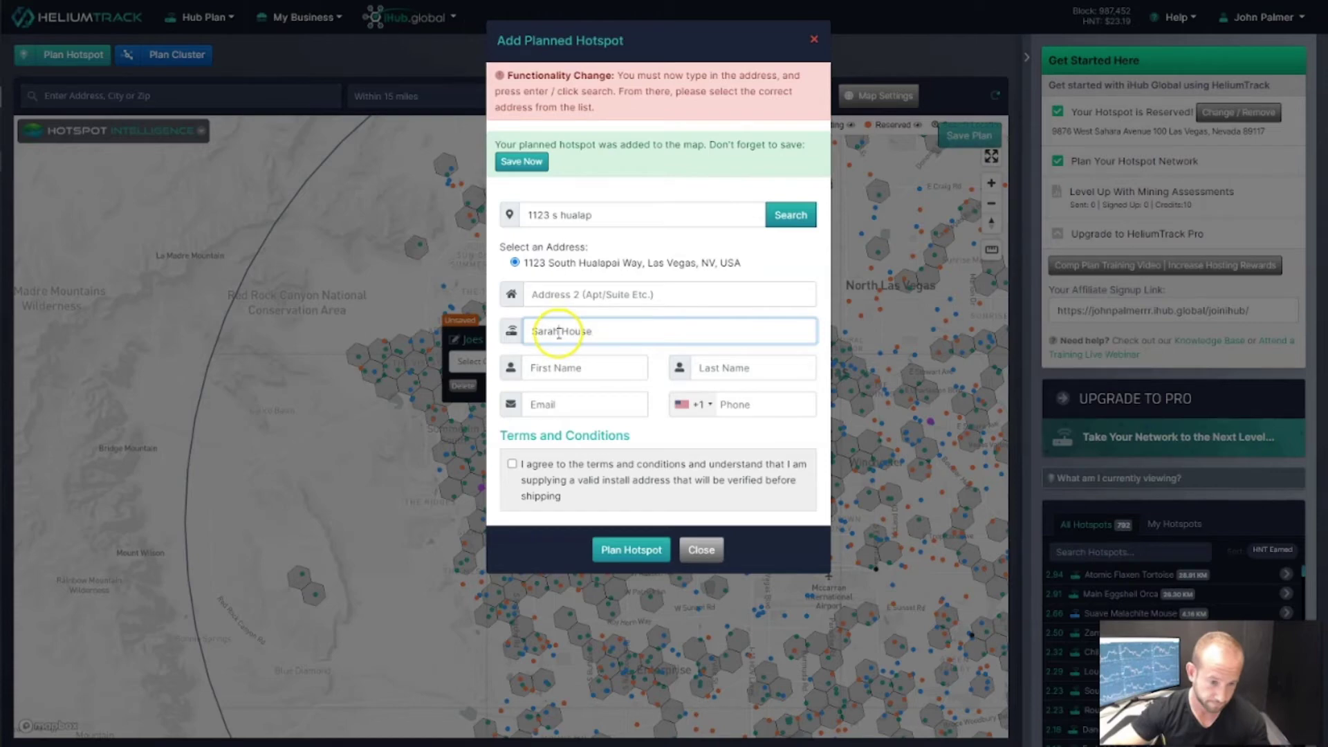
- Enter the contact's first and last name, email and phone number, and accept the terms
left_click(558, 368)
key("Tab")
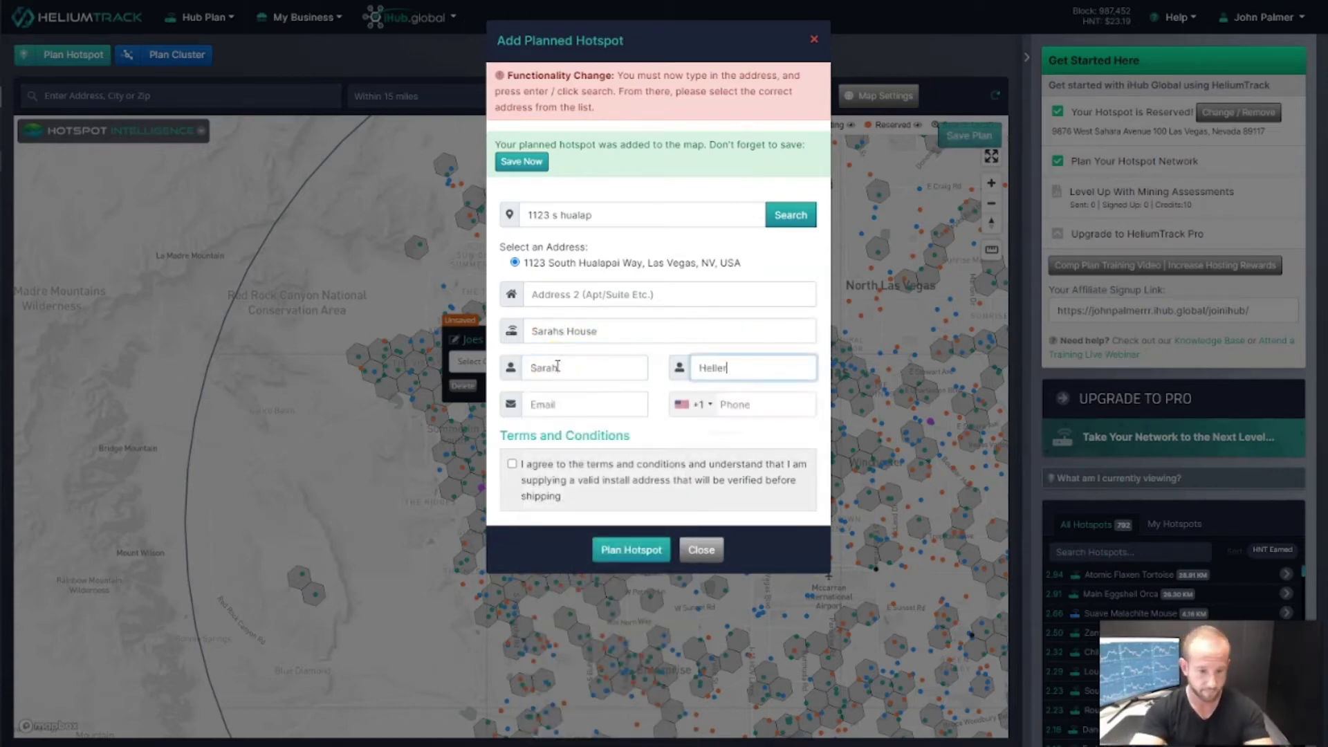
key("Tab")
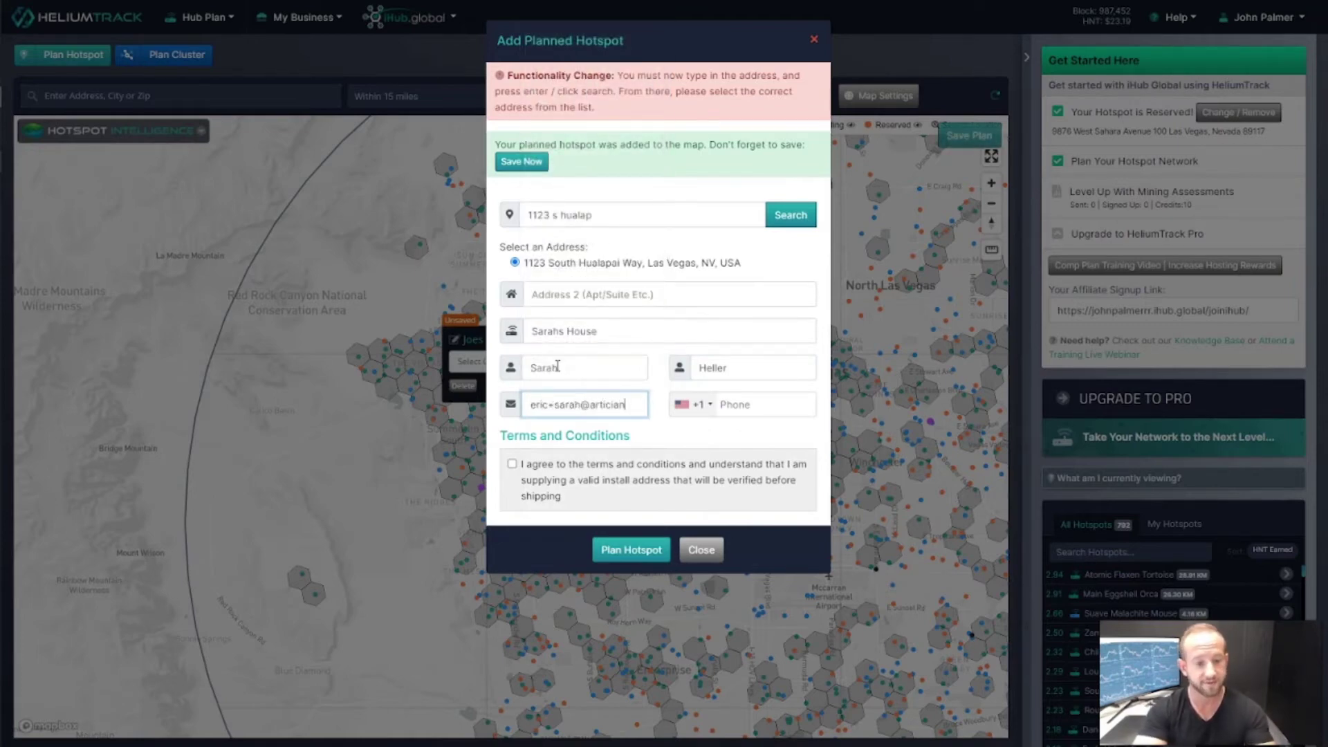
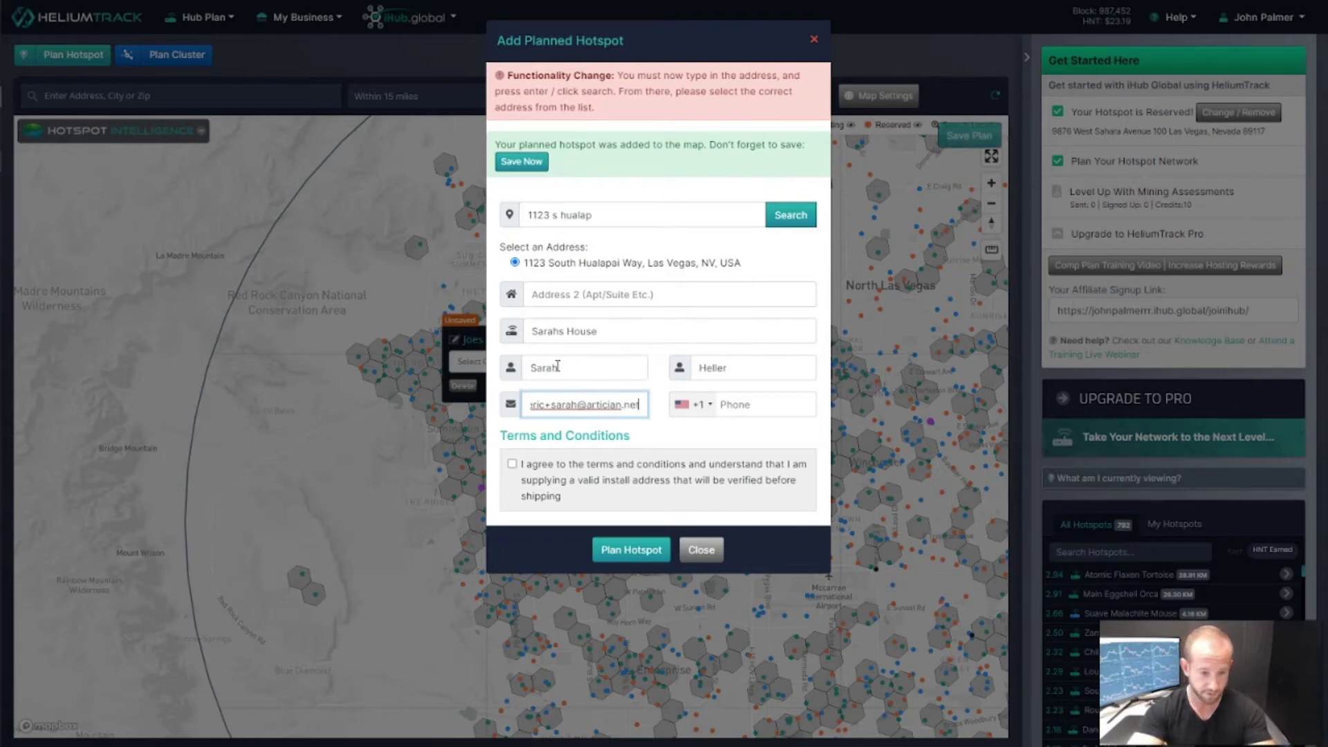
left_click(737, 405)
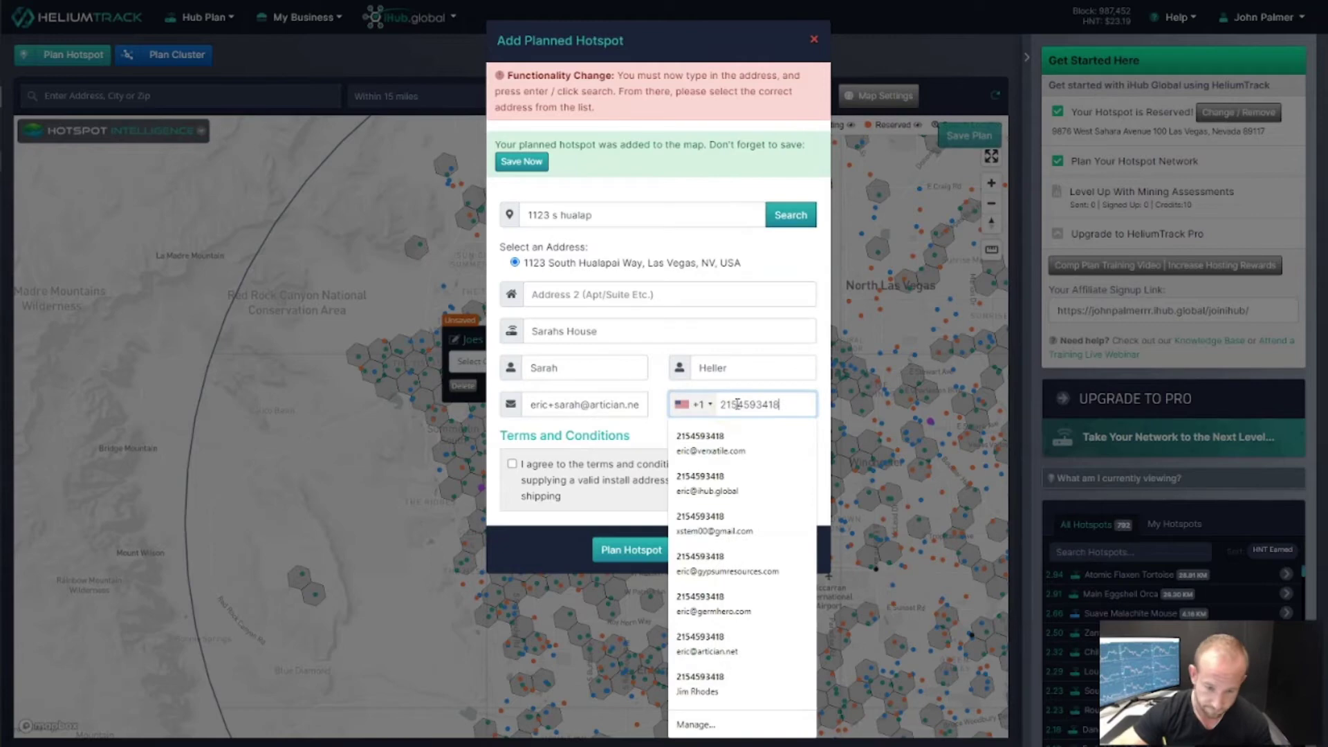
left_click(623, 479)
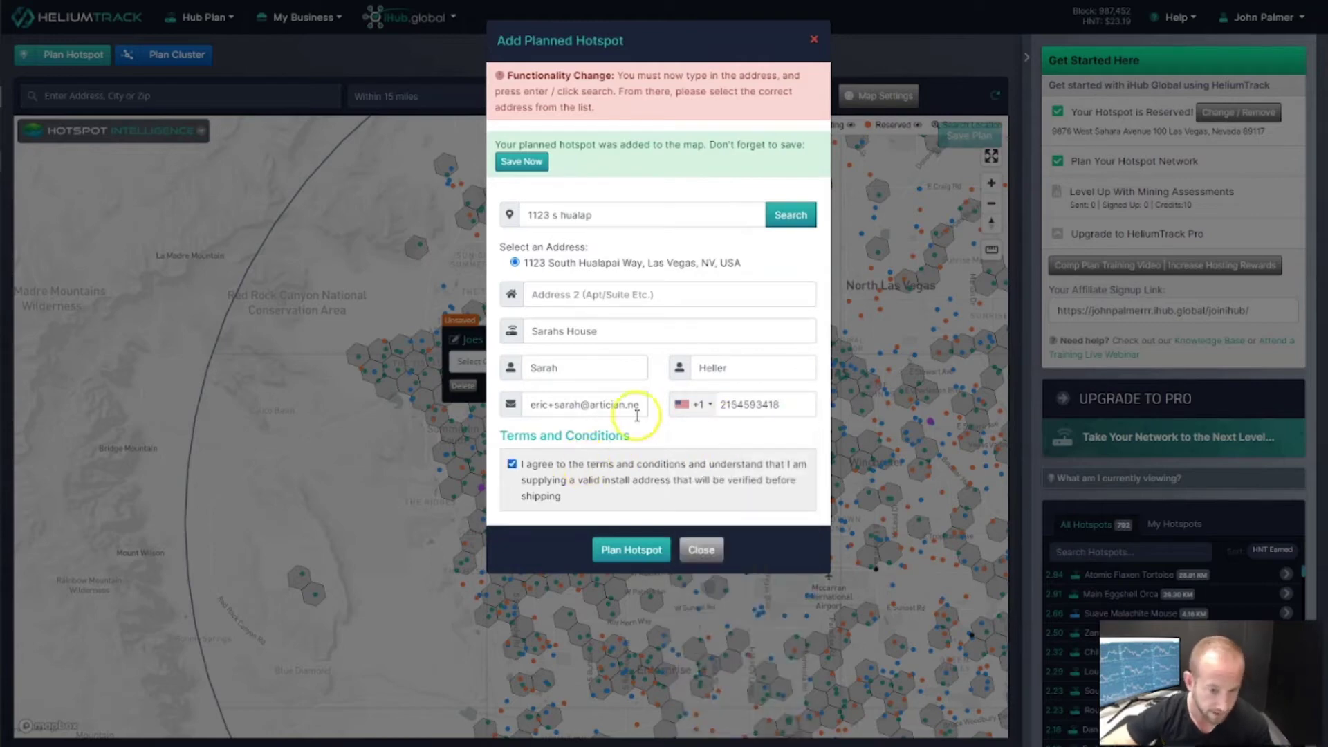
left_click(631, 550)
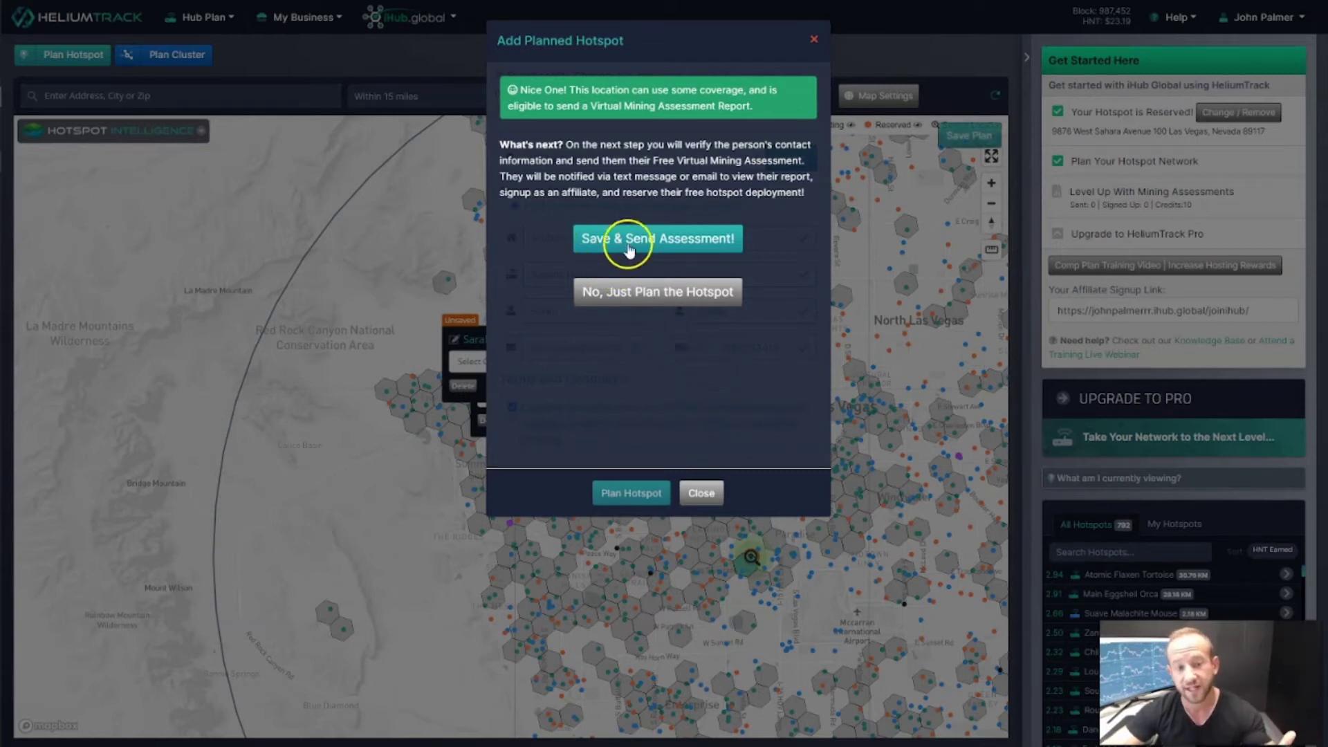
left_click(668, 247)
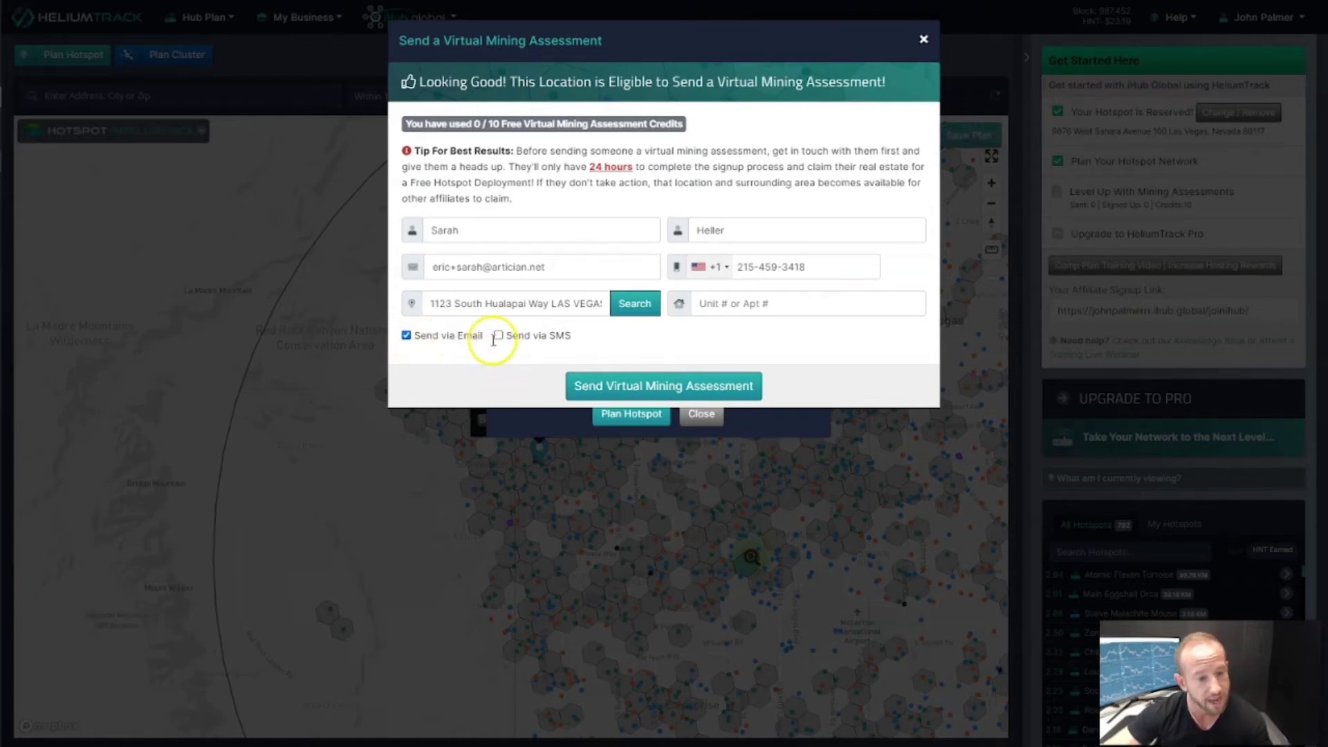
left_click(499, 336)
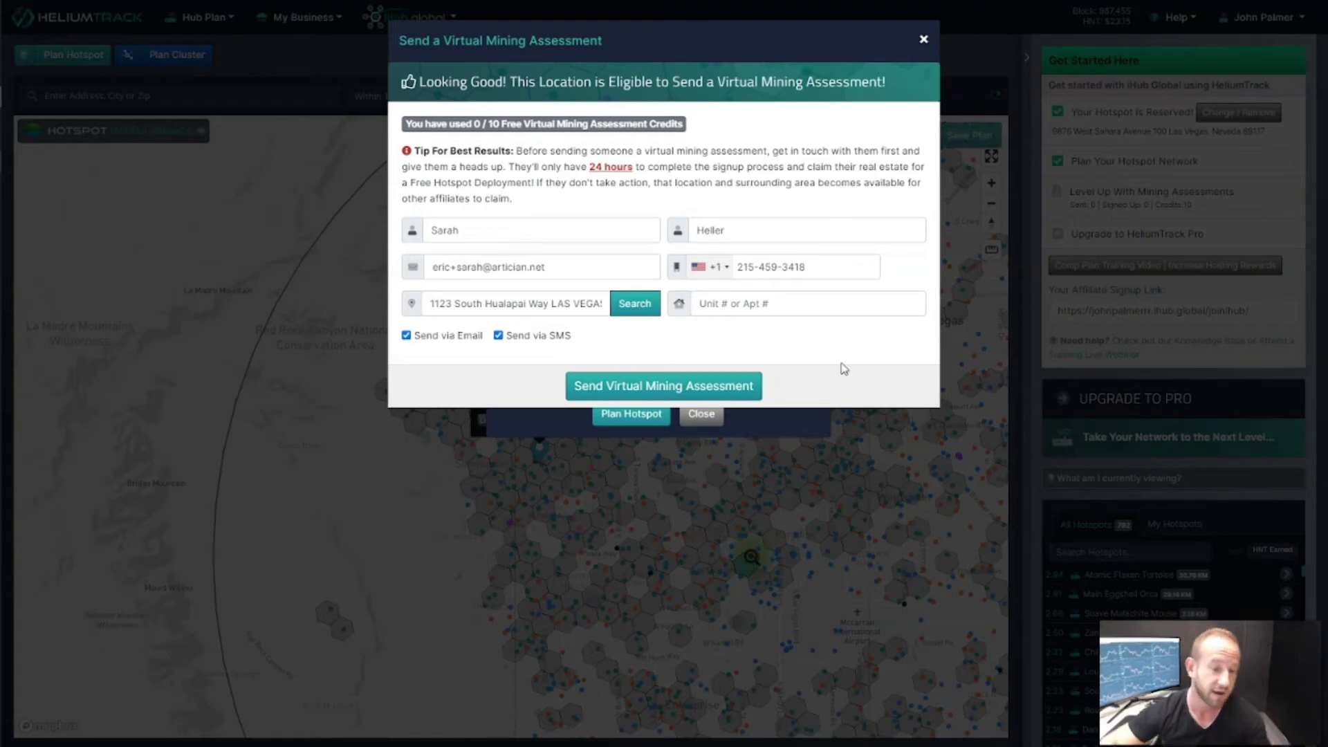
left_click(700, 387)
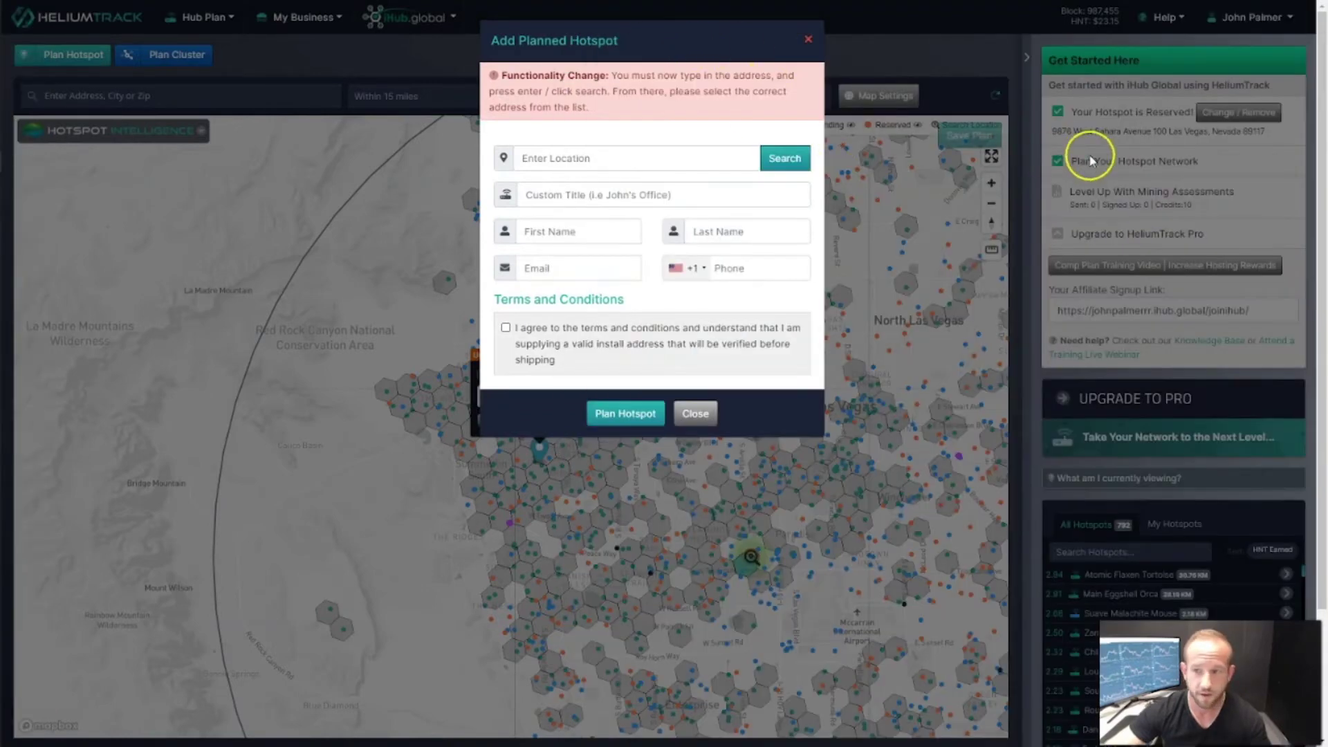
- Maximize Gmail over HeliumTrack, read the assessment email and follow its Reserve your Hotspot Now! link
left_click_drag(1327, 132, 319, 28)
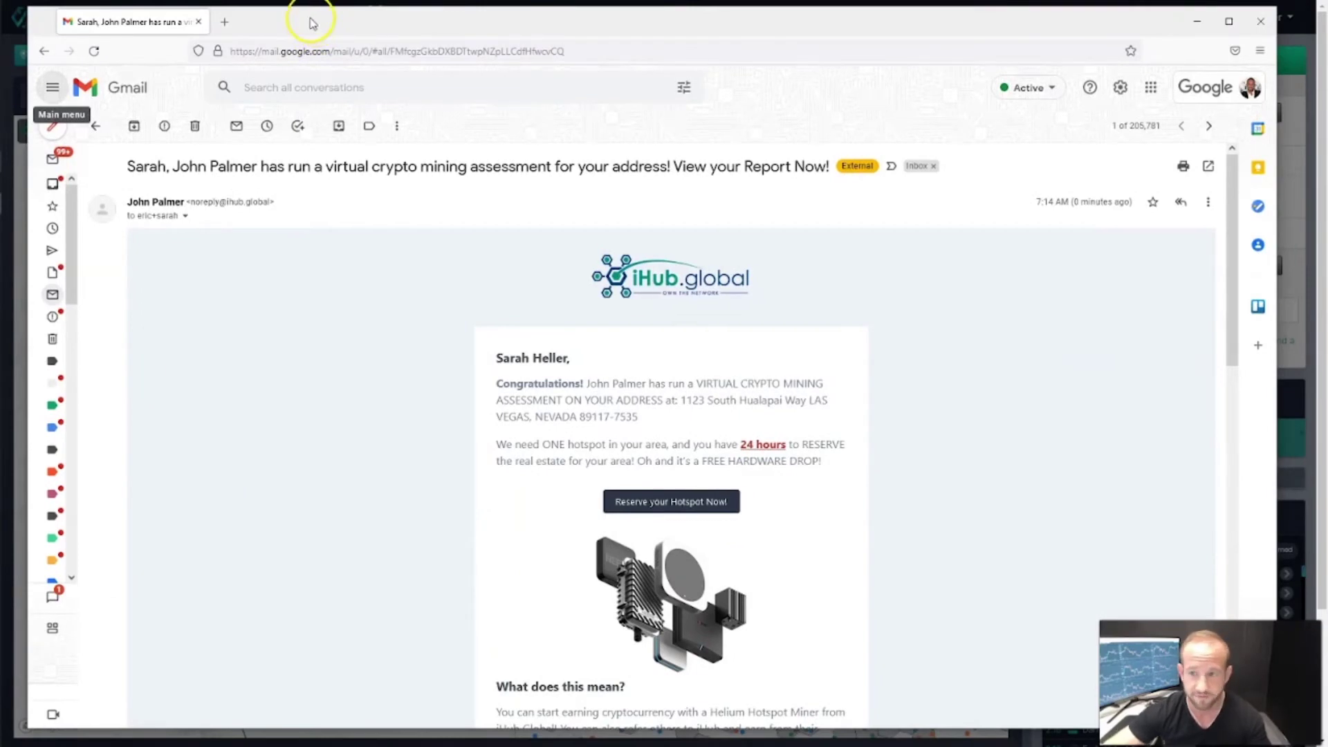
double_click(312, 23)
scroll(986, 384, "down", 2)
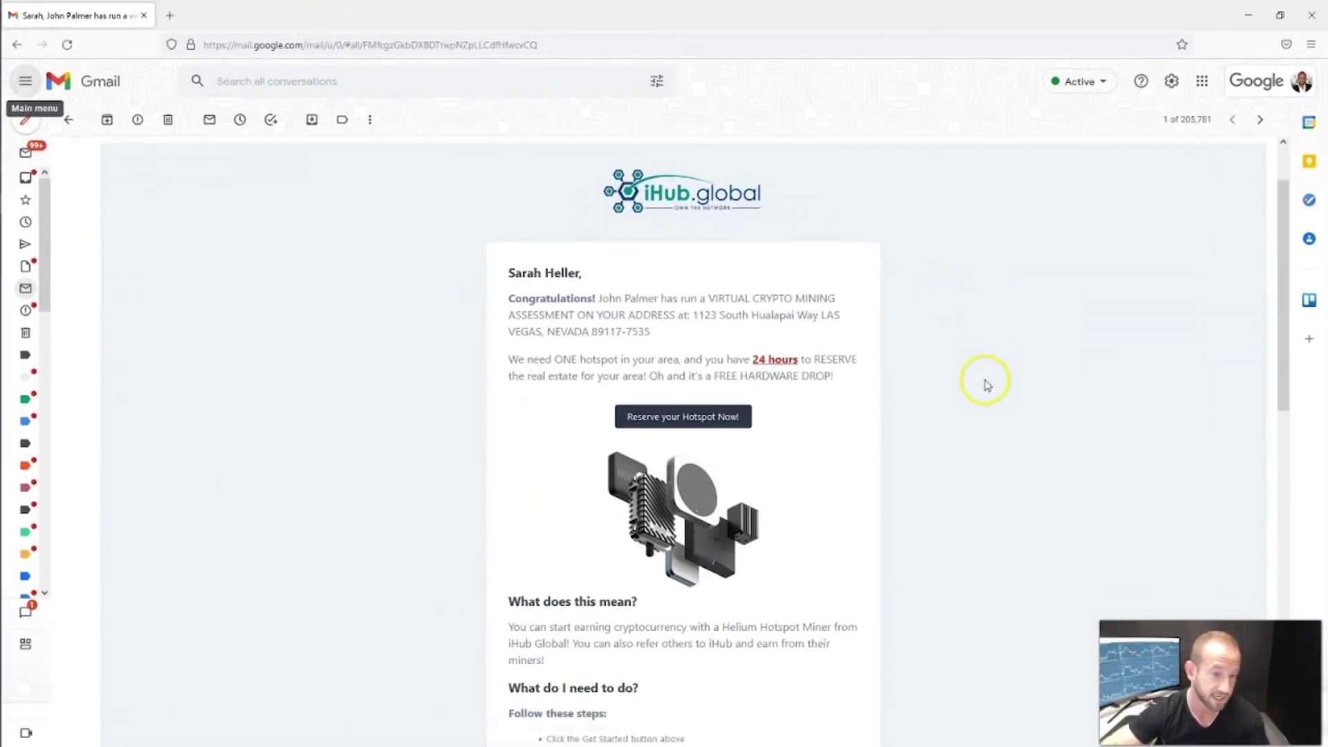
scroll(986, 384, "down", 1)
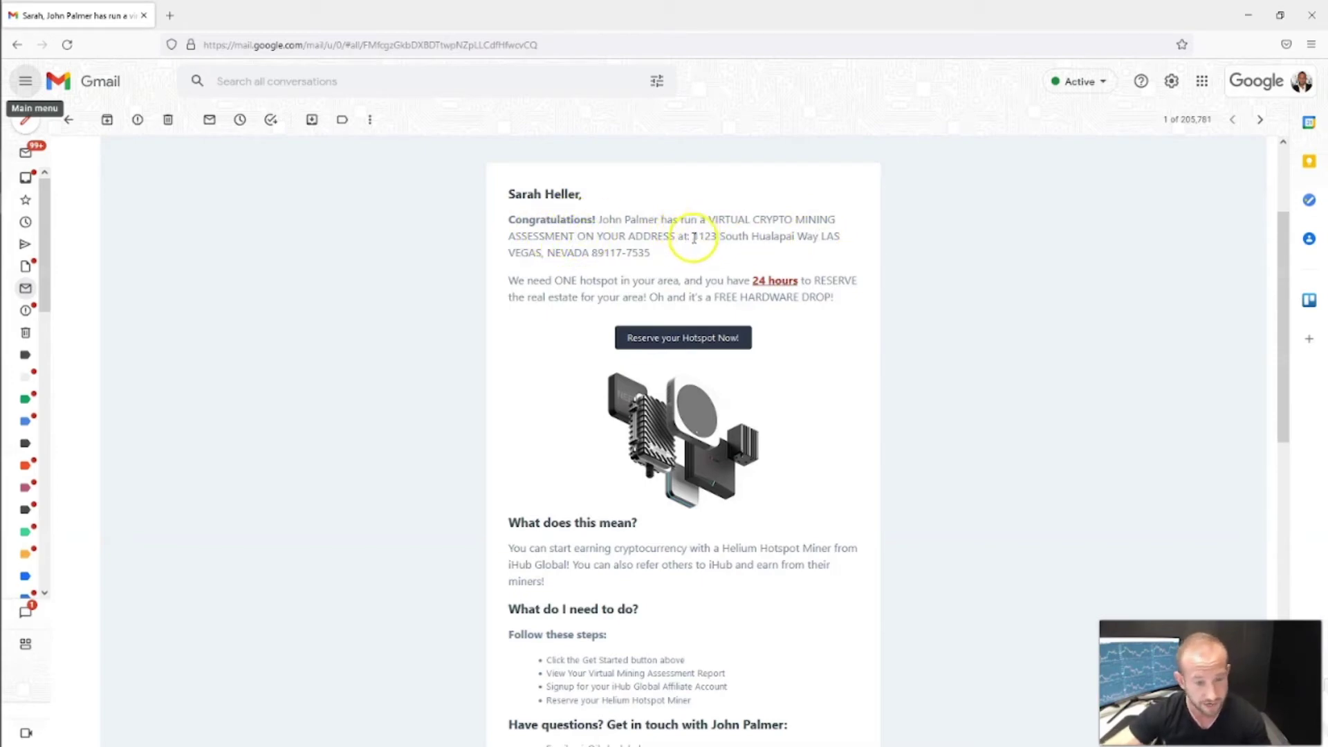
scroll(543, 281, "down", 1)
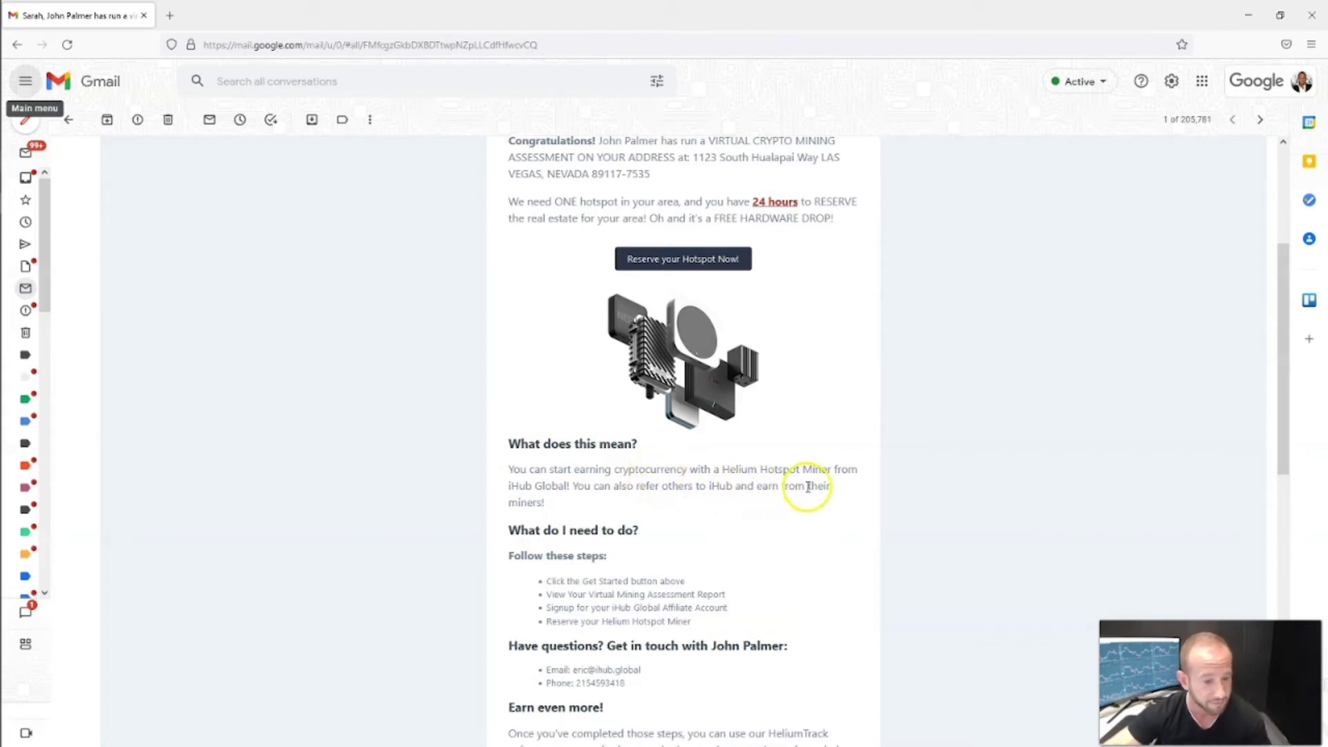
scroll(752, 492, "down", 2)
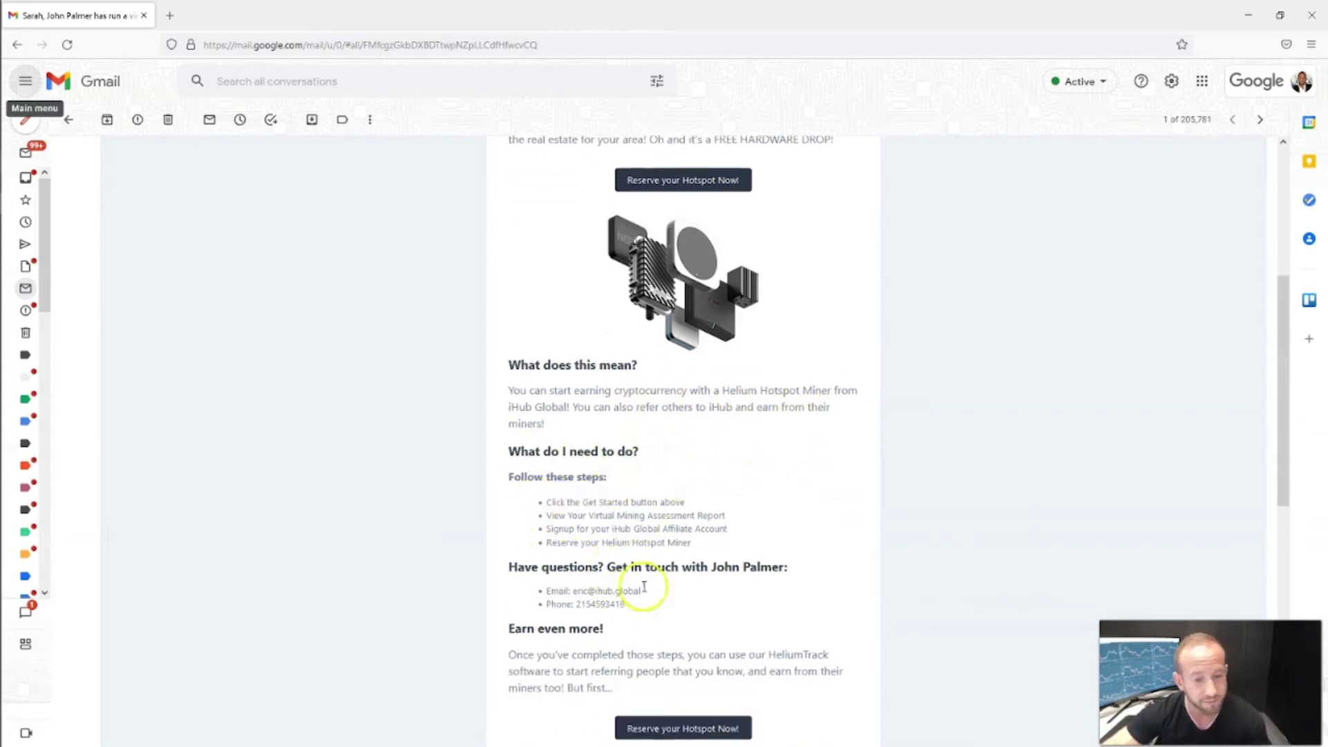
scroll(605, 516, "up", 6)
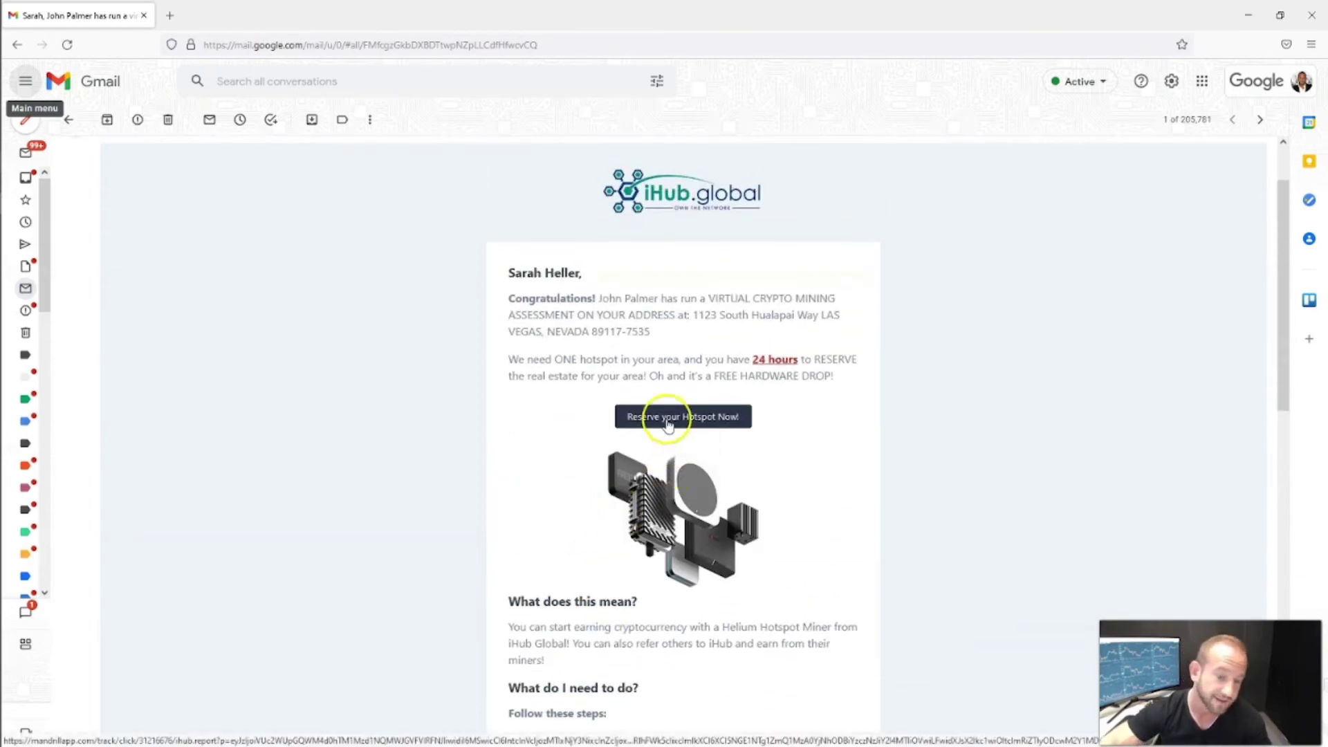
left_click(667, 423)
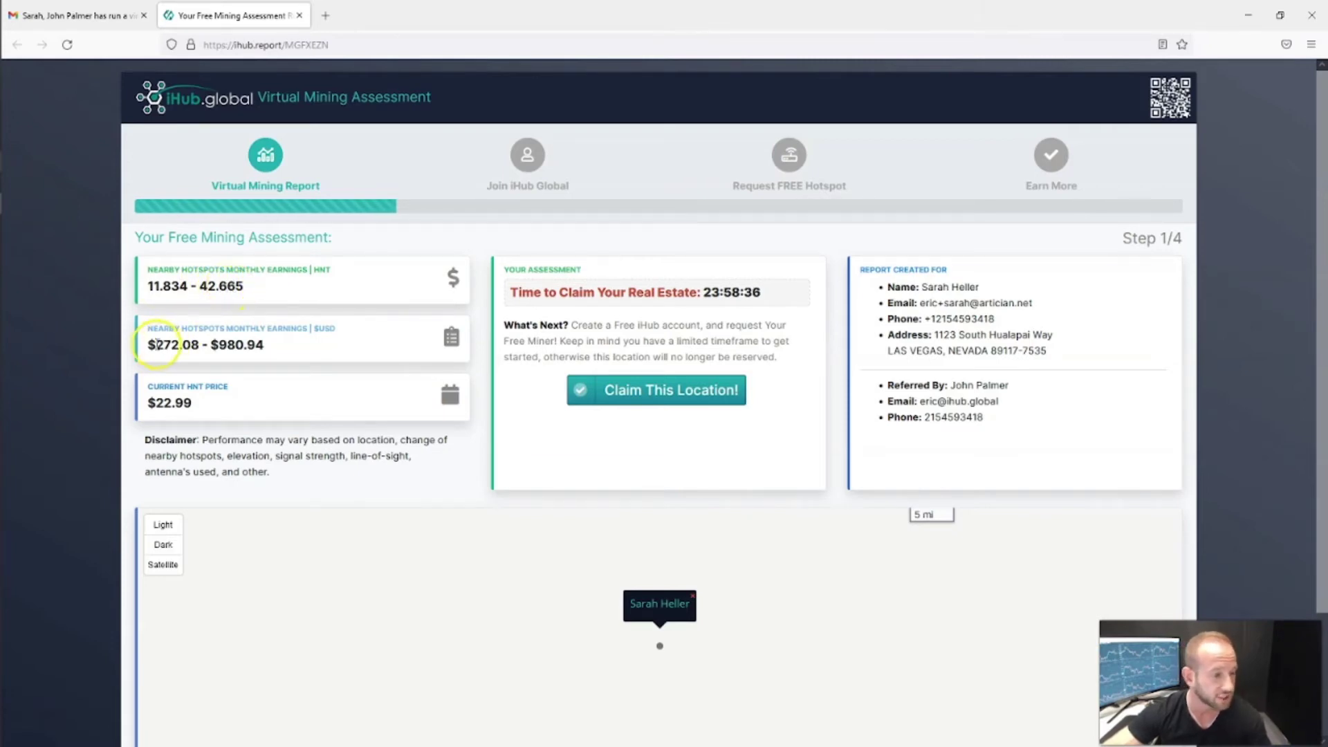
- Highlight the report's monthly USD earnings range, then clear the highlight
left_click_drag(154, 343, 264, 344)
left_click(234, 342)
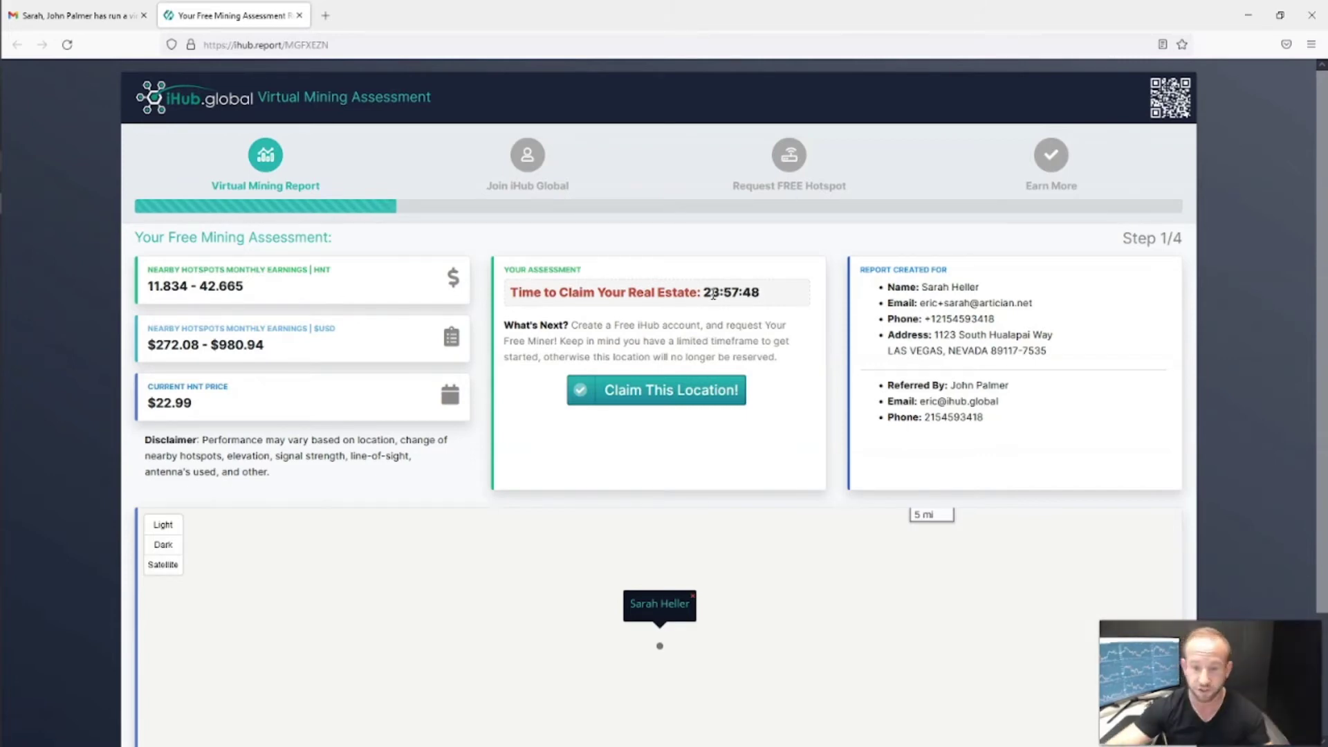
- Point out the report's street address, then claim the location to begin account signup
left_click_drag(934, 335, 1052, 350)
left_click(1052, 351)
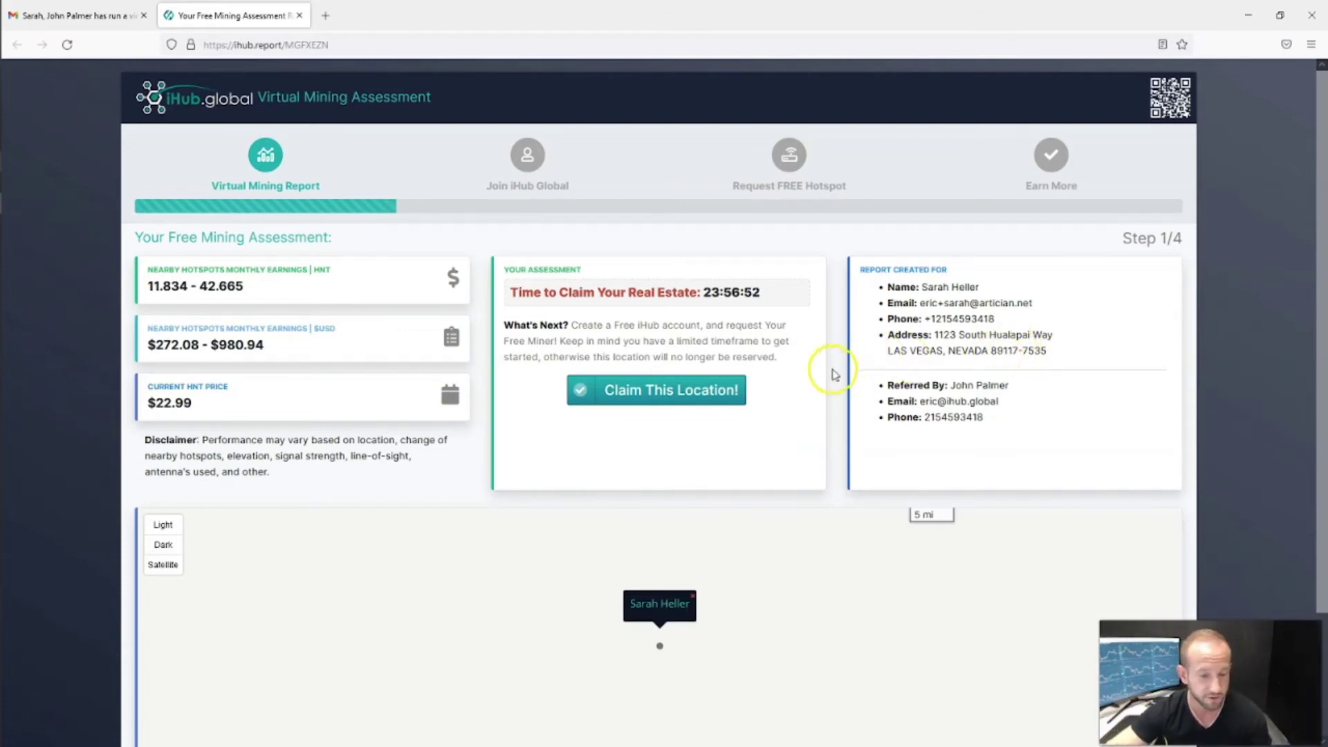
left_click(633, 392)
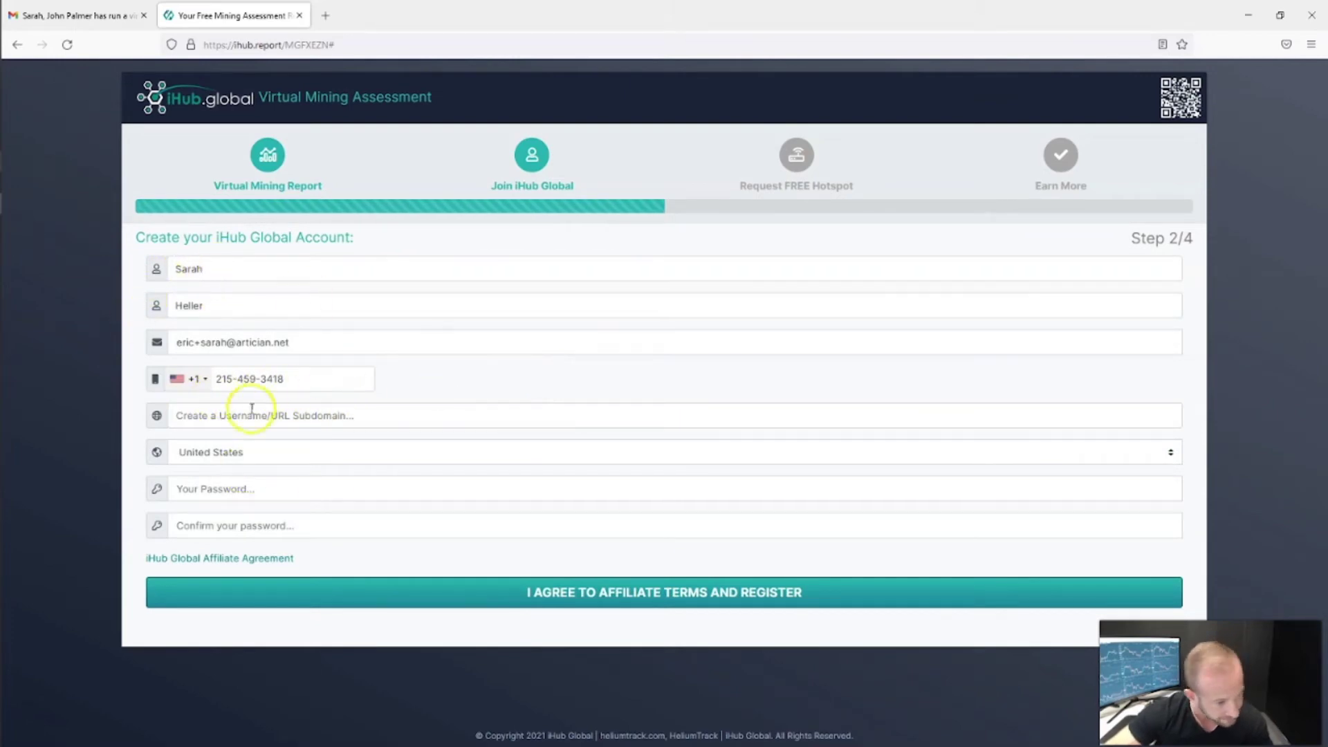
- Enter the iHub account username
left_click(319, 416)
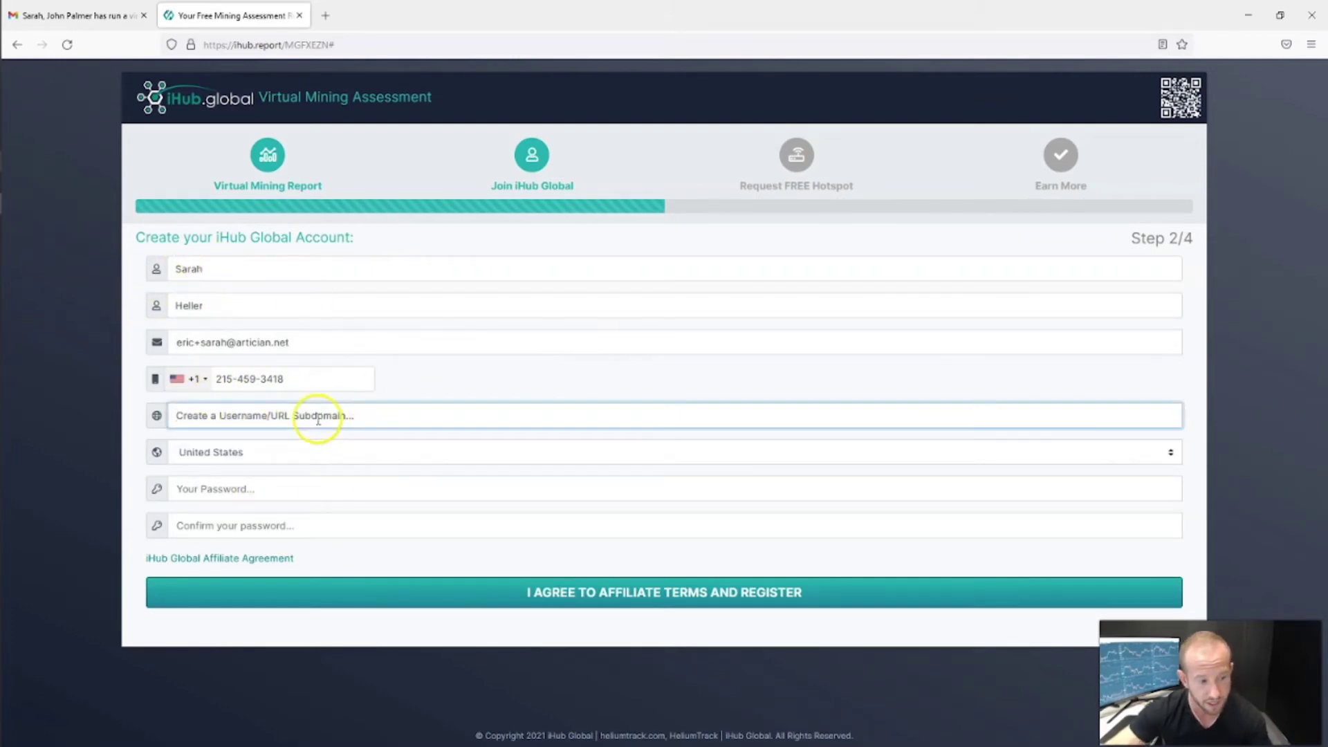
type("sarah")
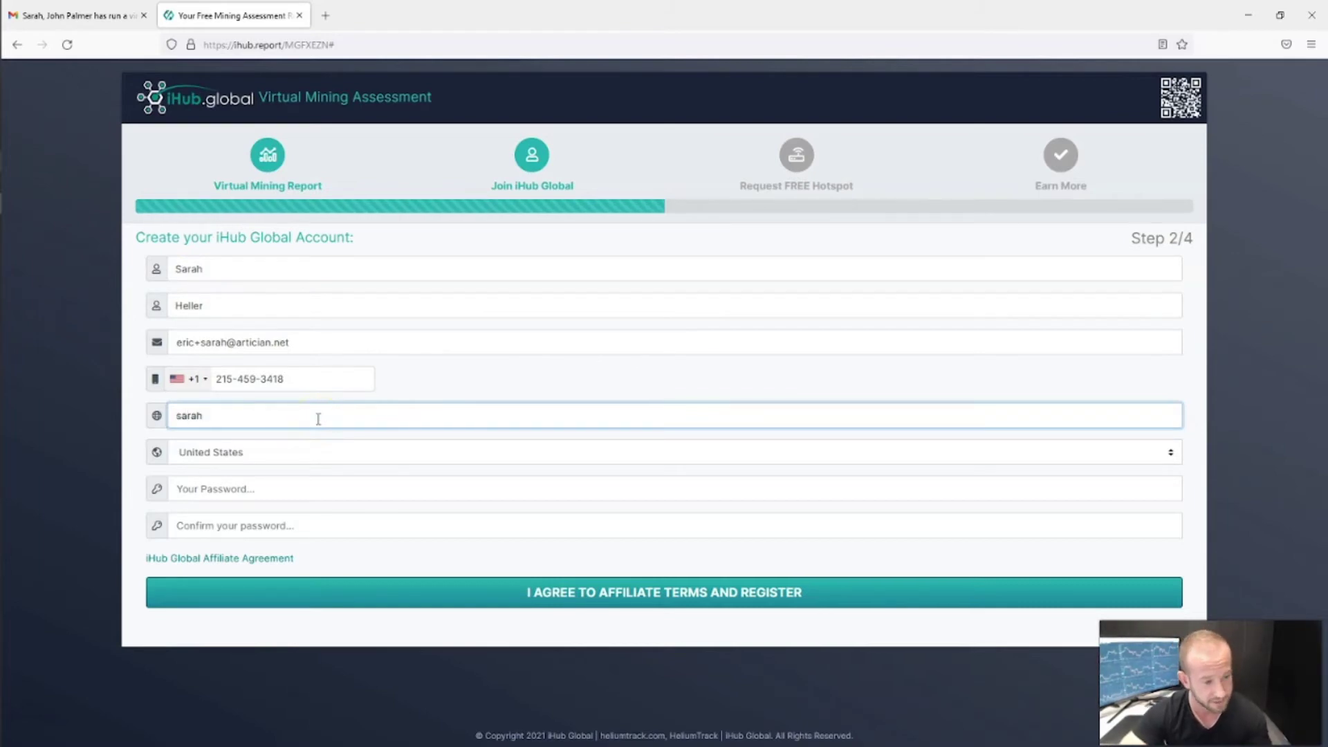
type("test")
key("Tab")
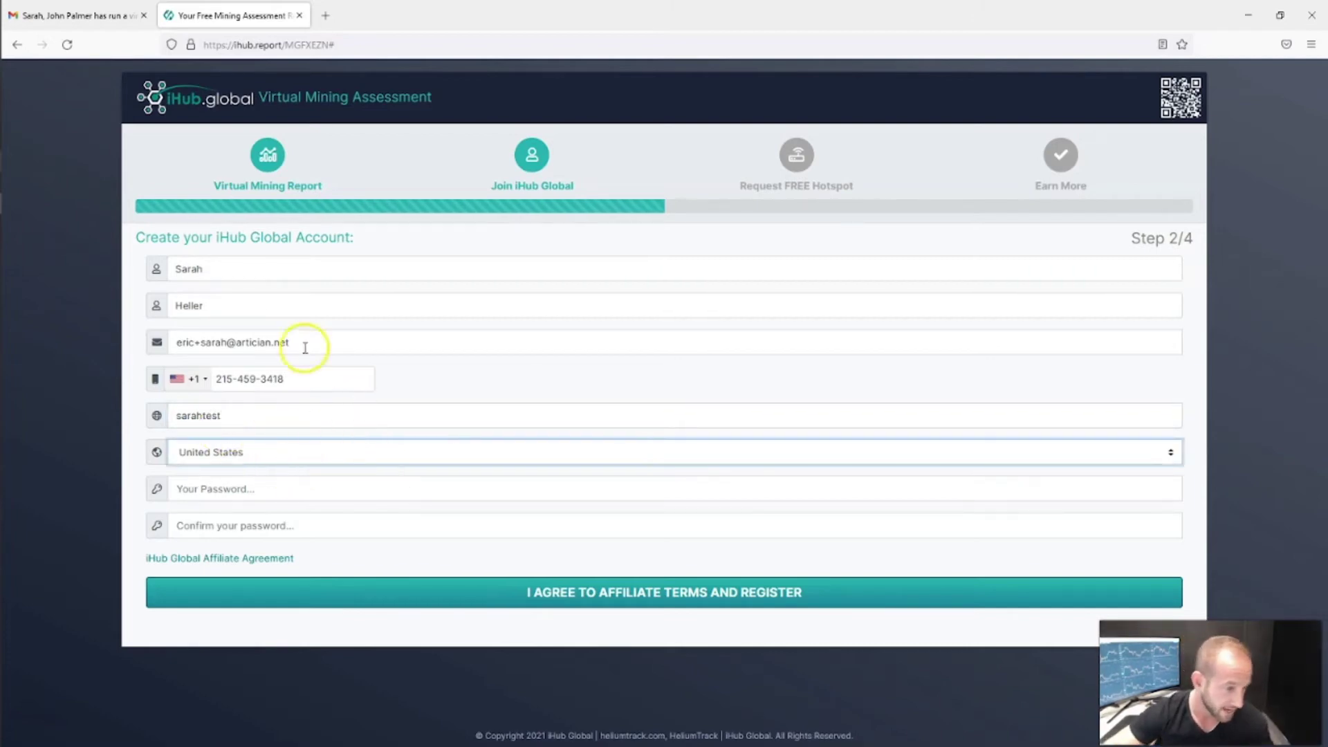
- Enter and confirm a matching password, register under the affiliate terms, and decline saving the login
left_click(259, 490)
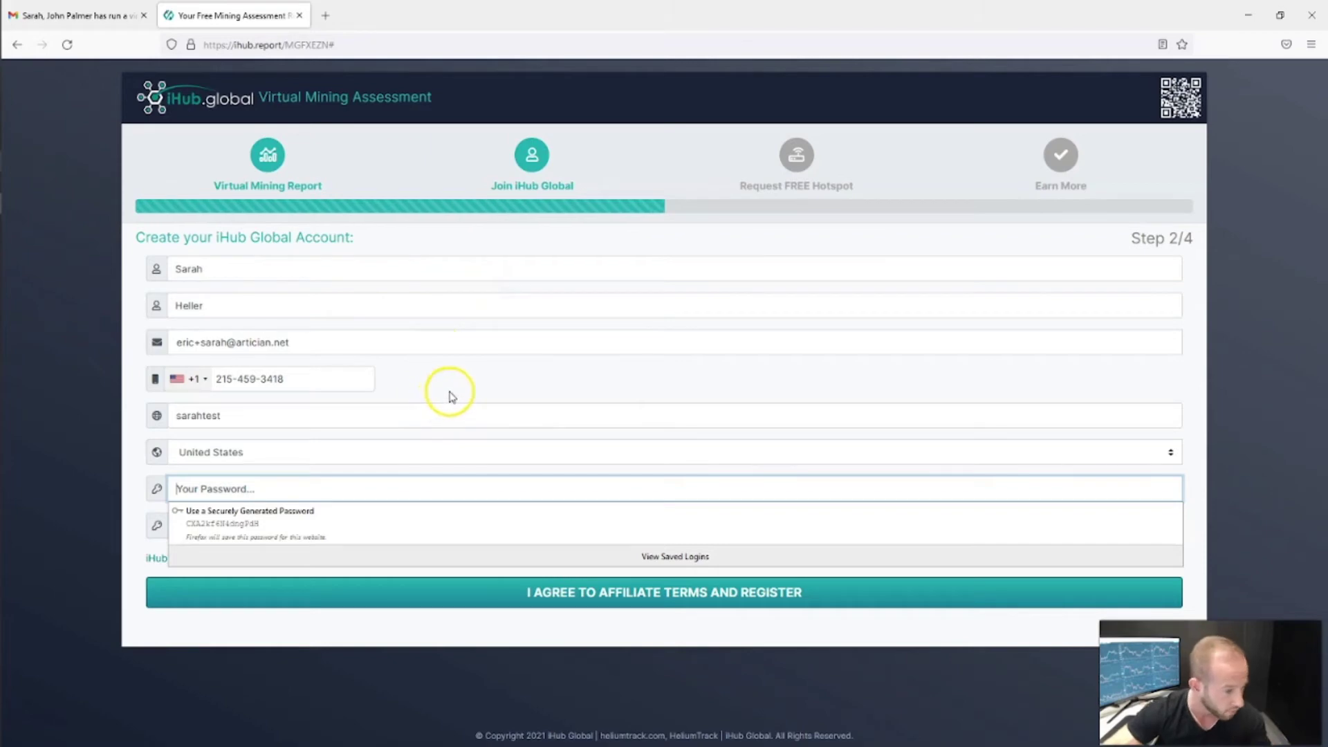
left_click(260, 478)
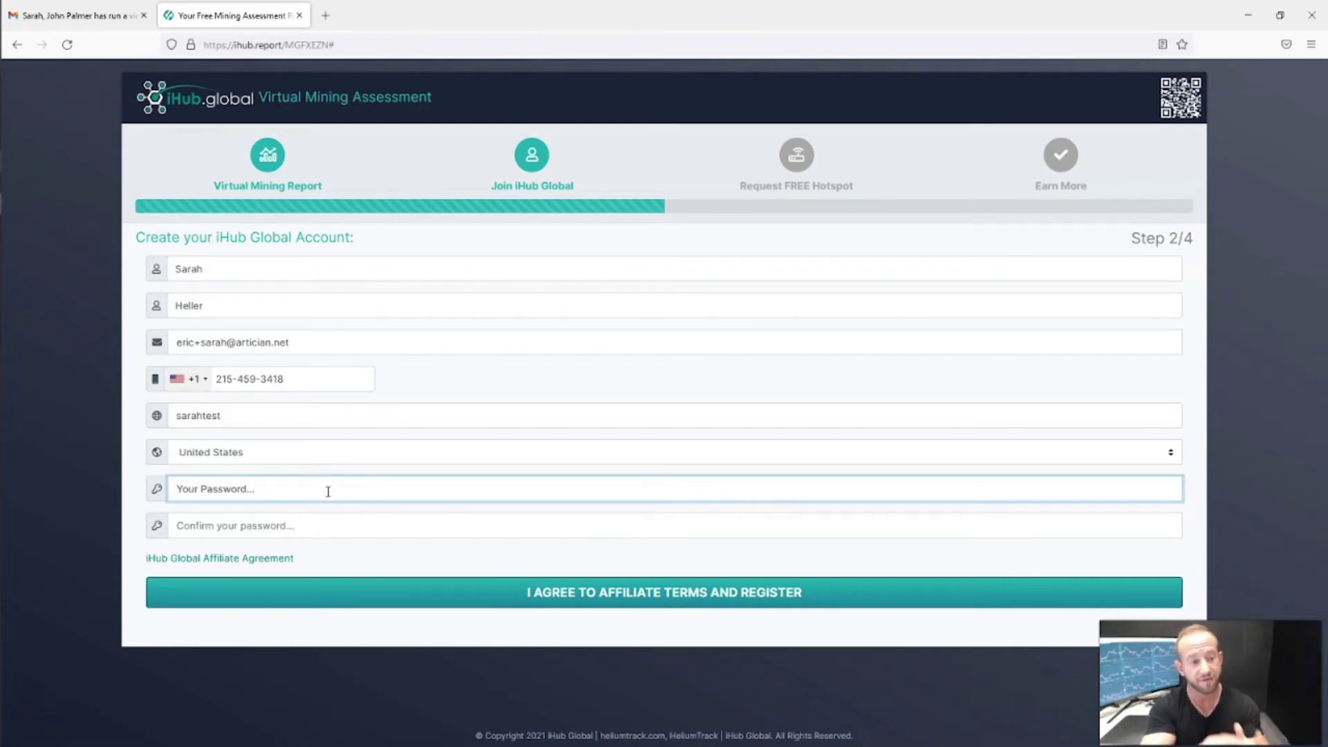
left_click(401, 498)
type("••••••••••••")
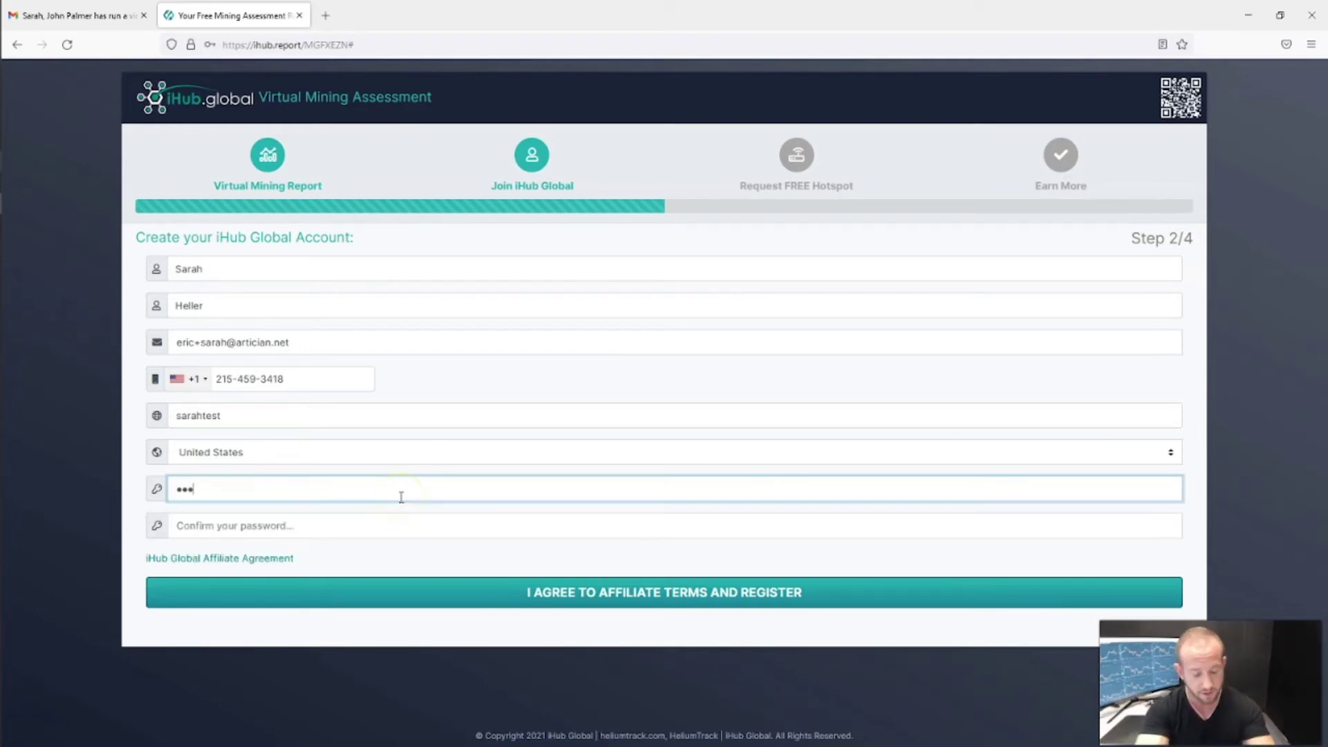
key("Tab")
type("••••••••••••")
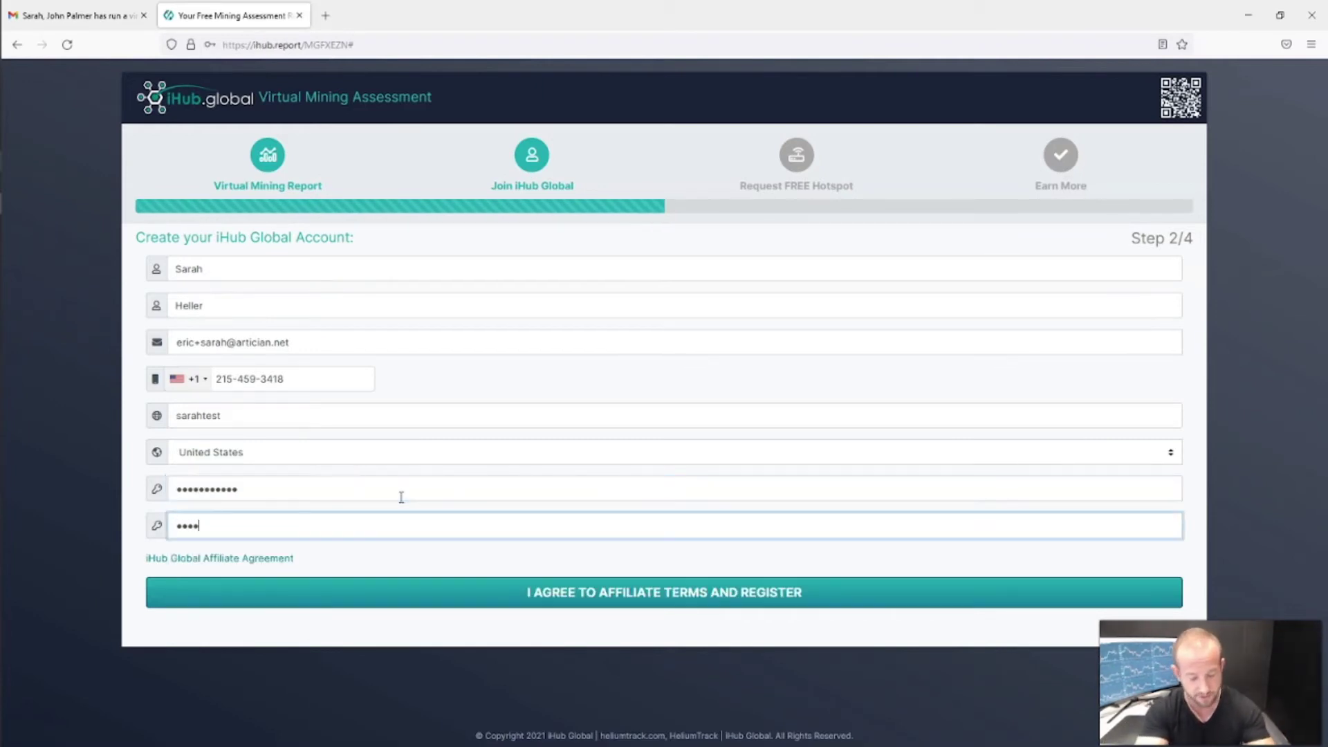
left_click(429, 483)
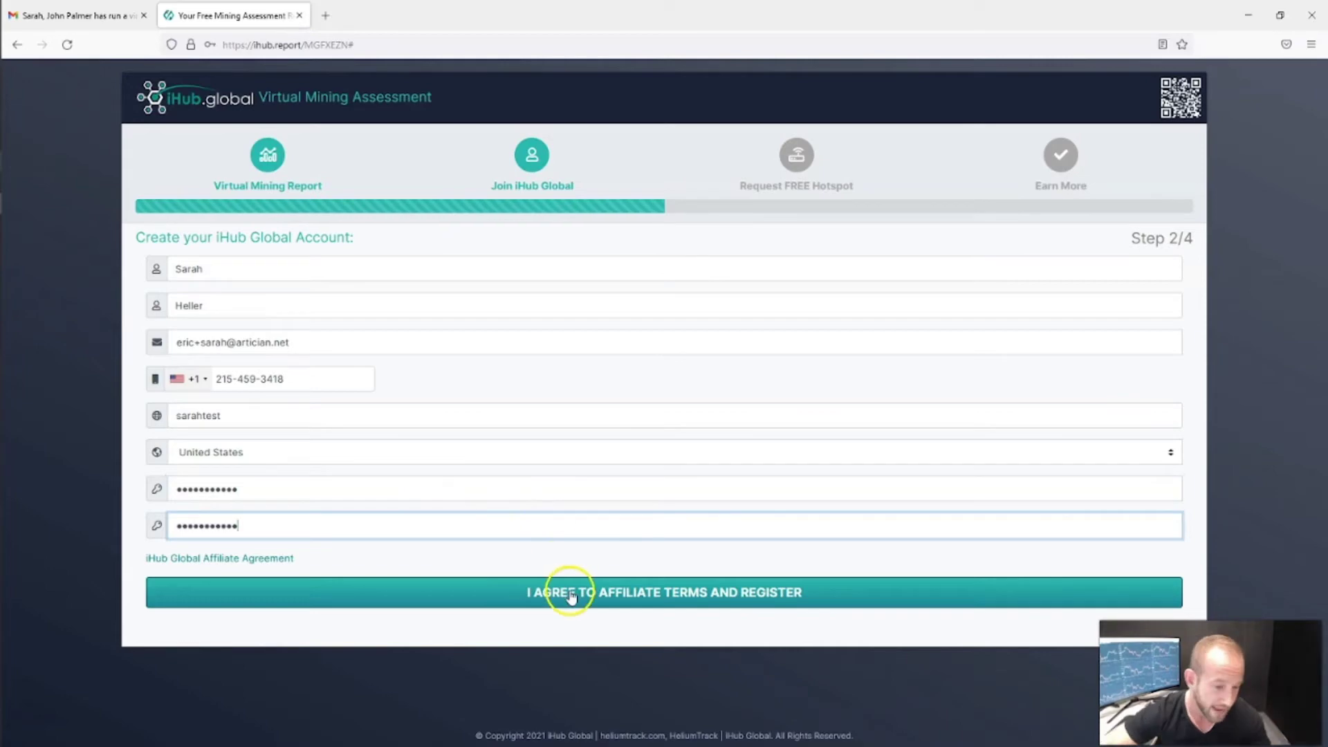
left_click(734, 603)
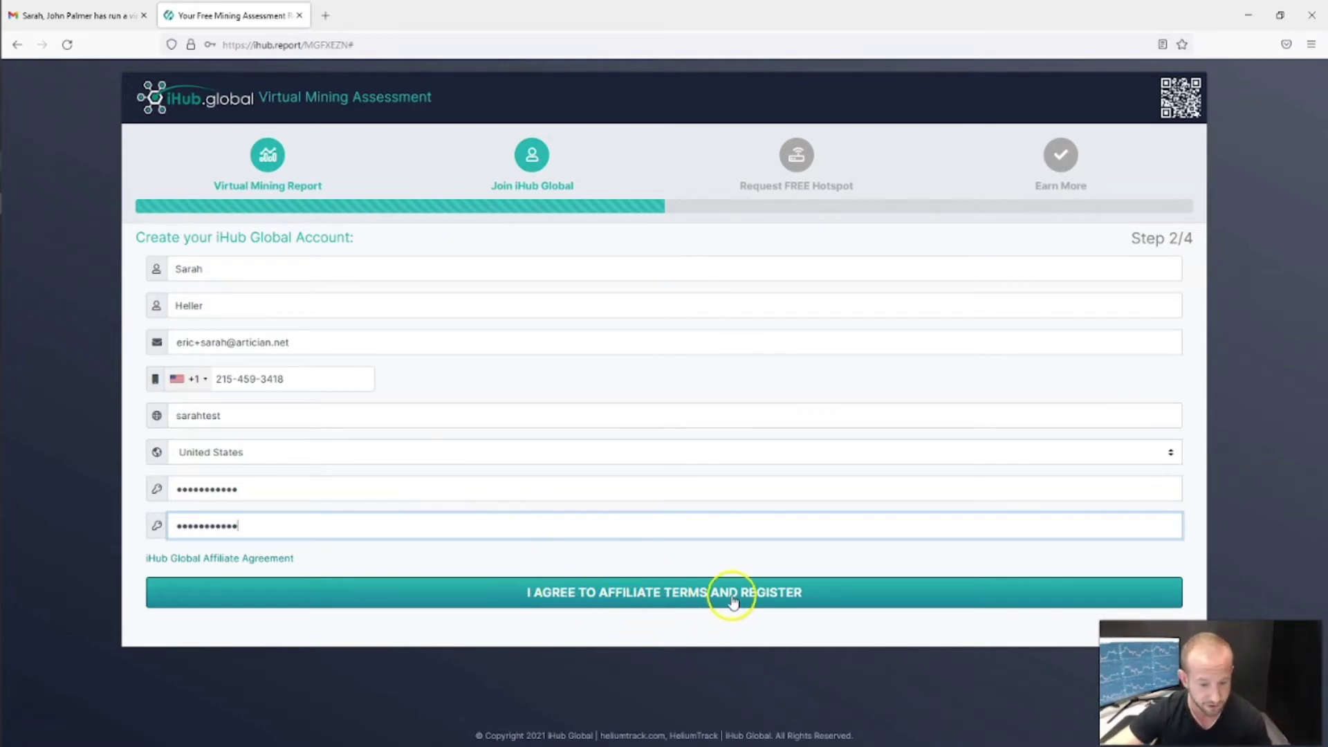
left_click(414, 220)
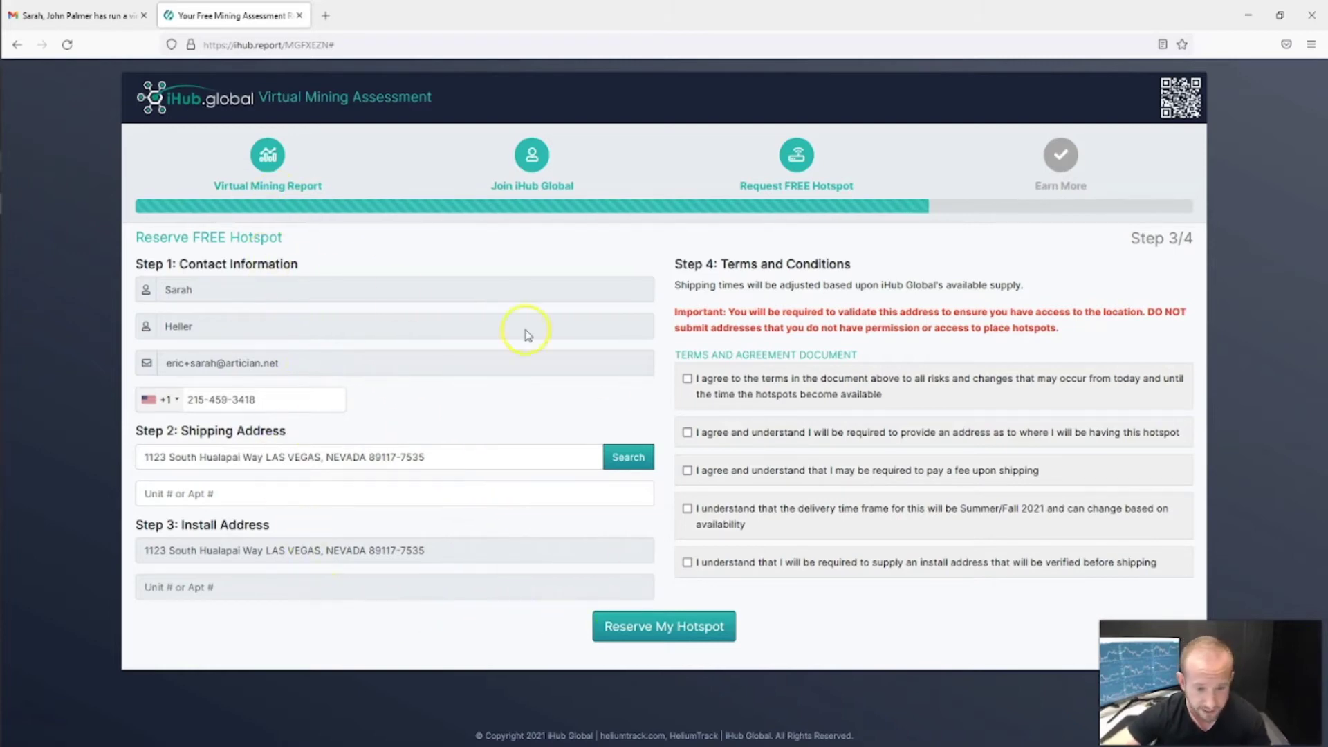
- Accept all five terms statements and submit Reserve My Hotspot
left_click(687, 379)
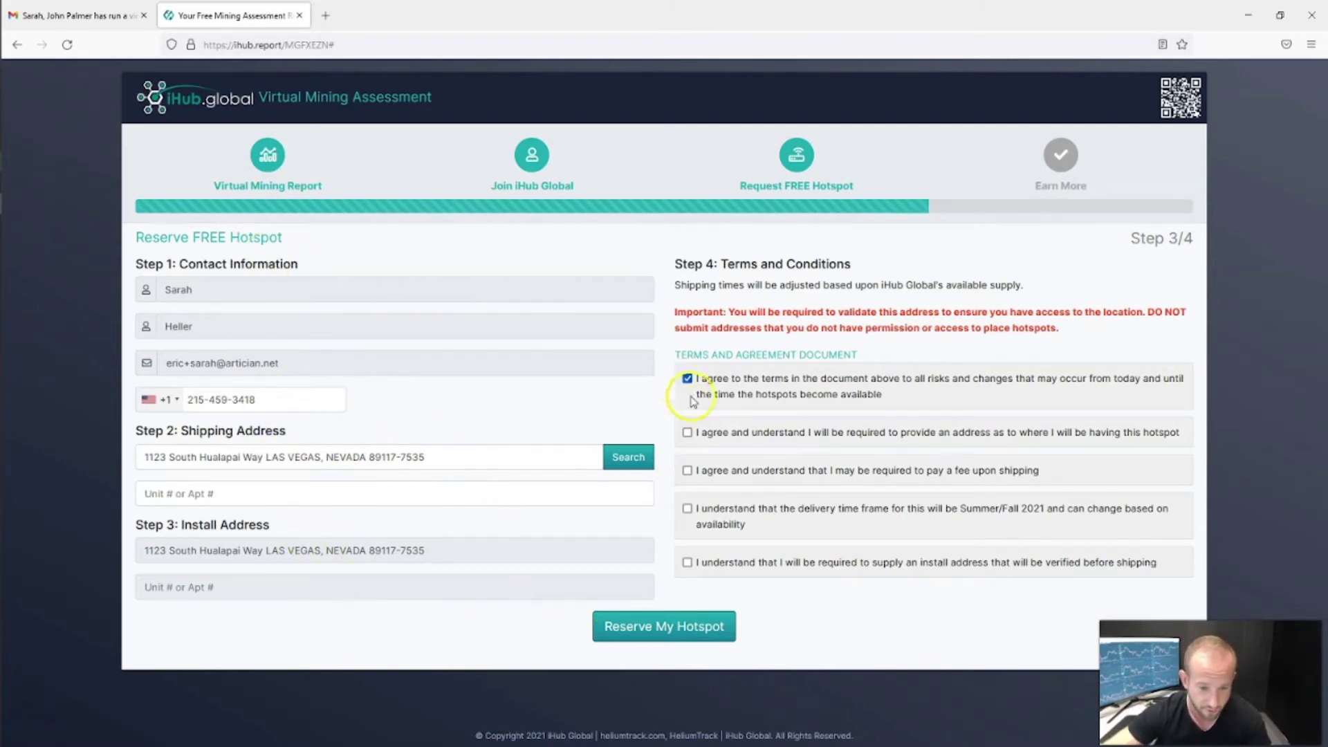
left_click(687, 432)
left_click(687, 471)
left_click(687, 508)
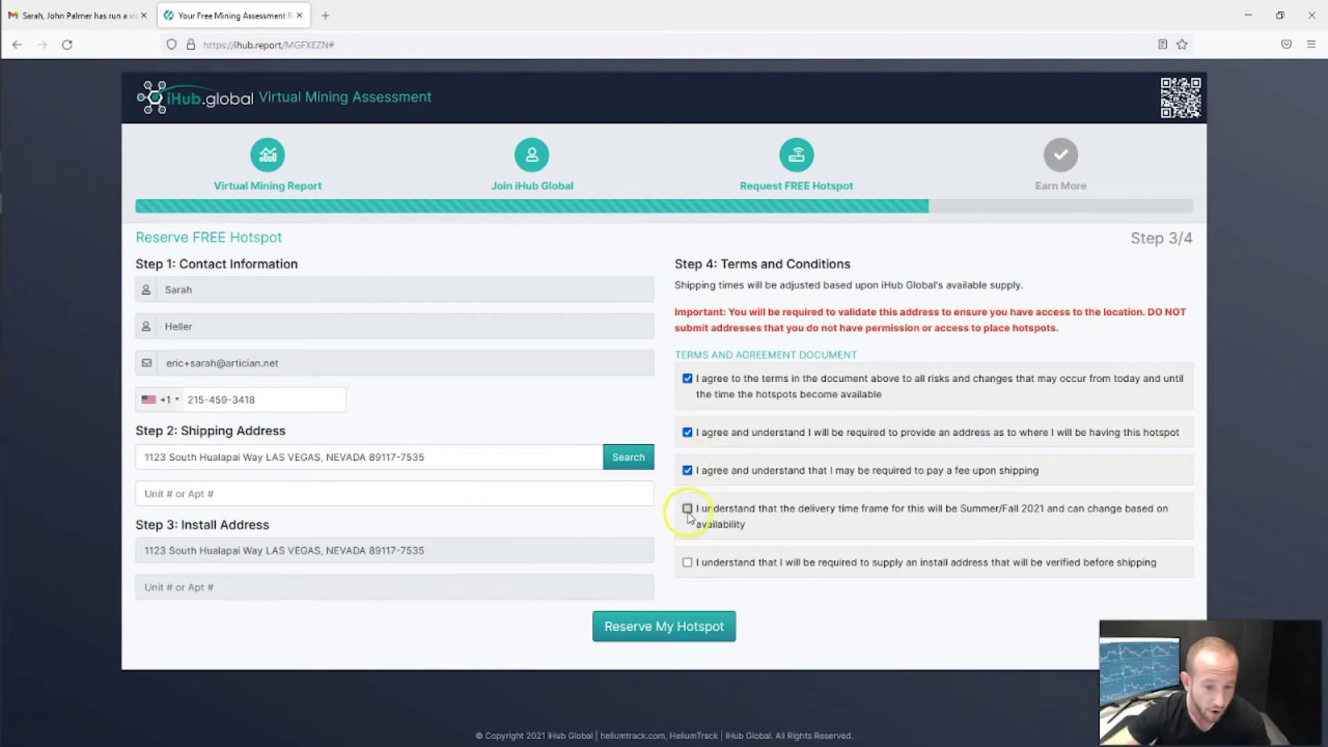
left_click(687, 562)
left_click(664, 626)
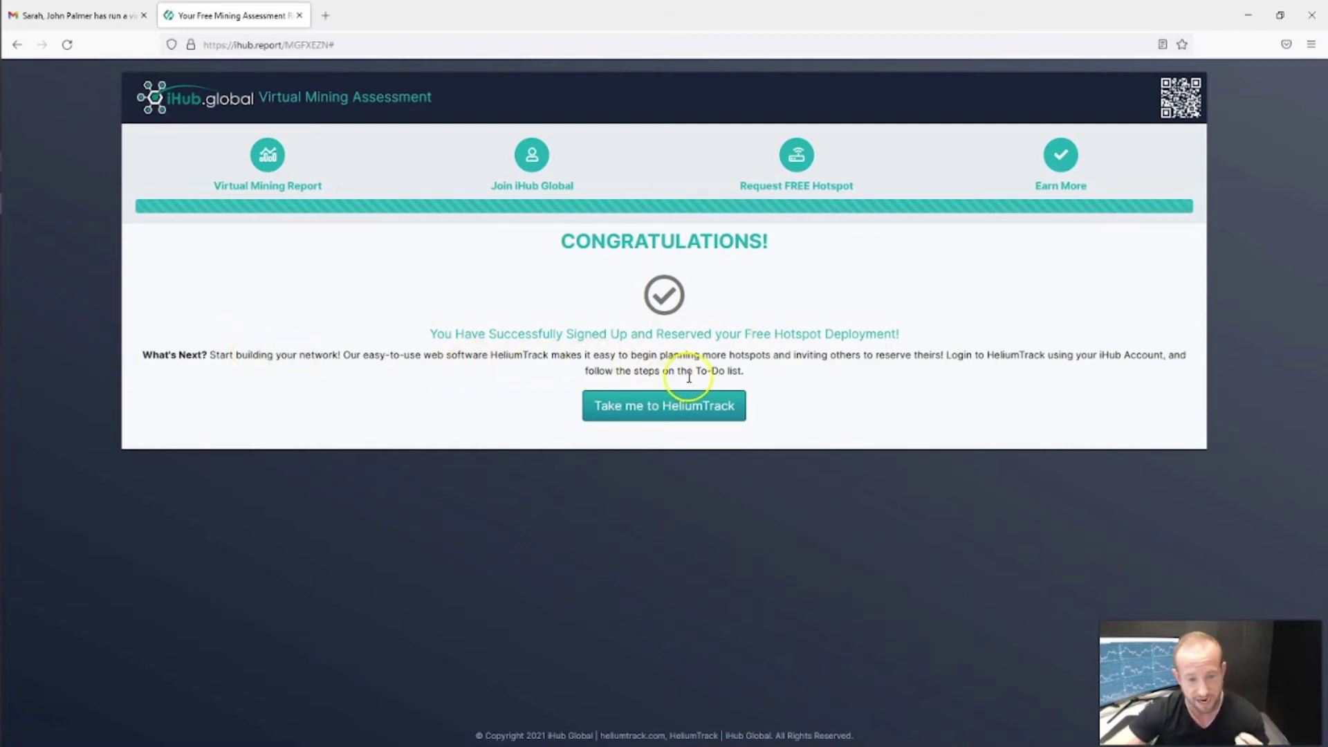
- Continue from the Congratulations page to HeliumTrack
left_click(654, 408)
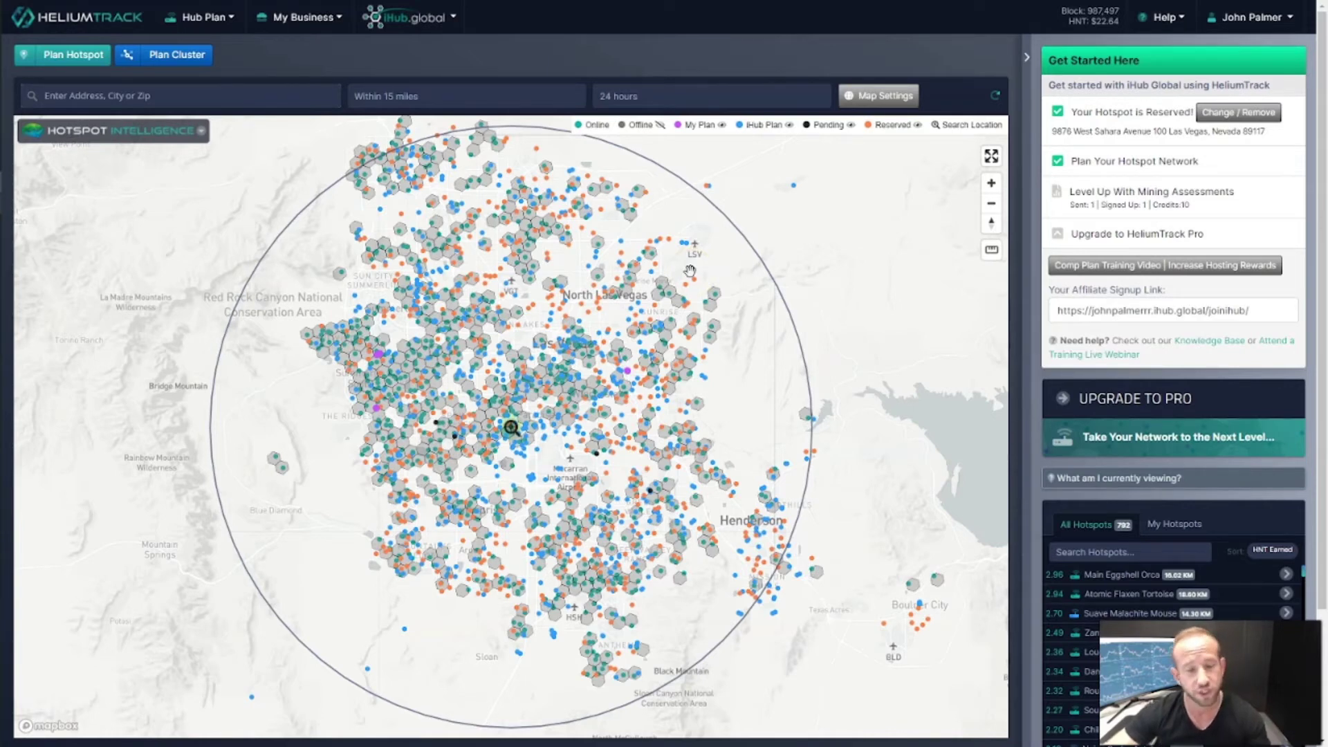
- Review the Get Started checklist: hotspot reserved, network planned, assessments 1 sent, 1 signed up
mouse_move(1083, 165)
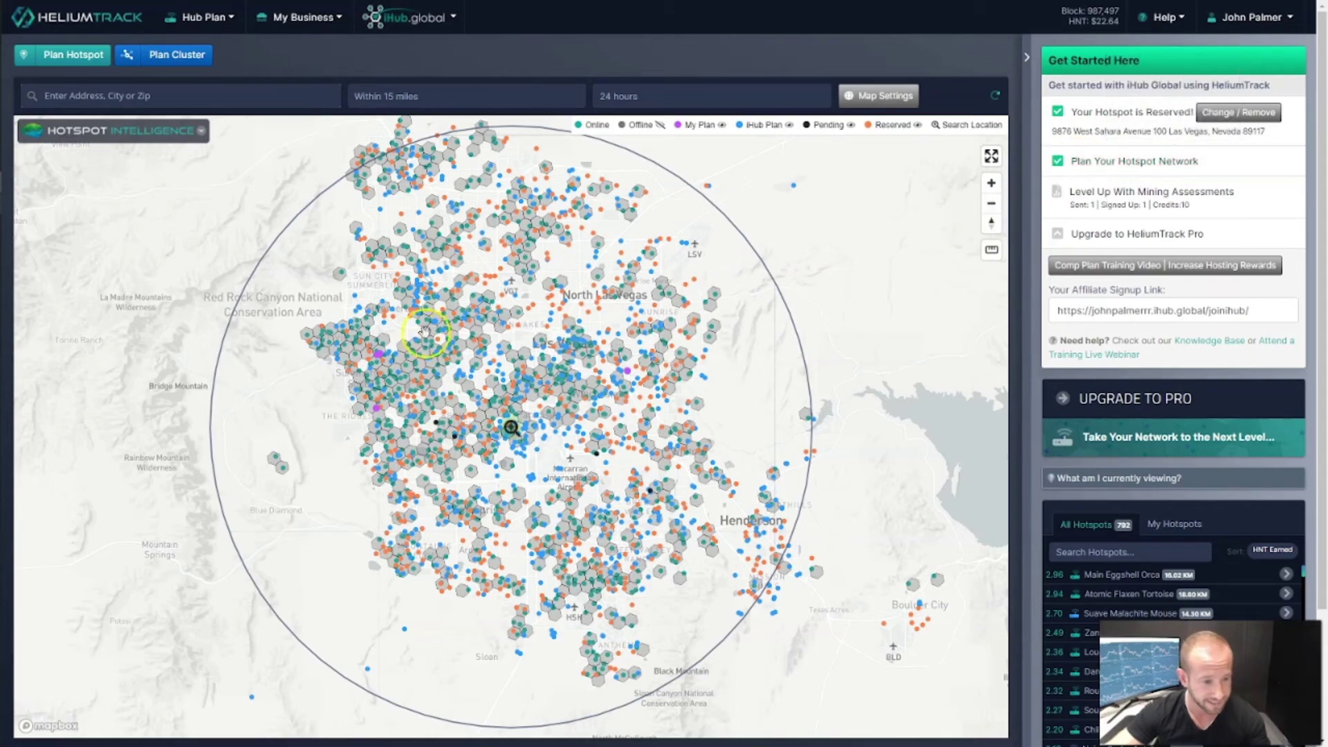
- Zoom the map in on the Summerlin hexes and look over the Get Started checklist items
scroll(377, 372, "up", 2)
scroll(377, 371, "up", 2)
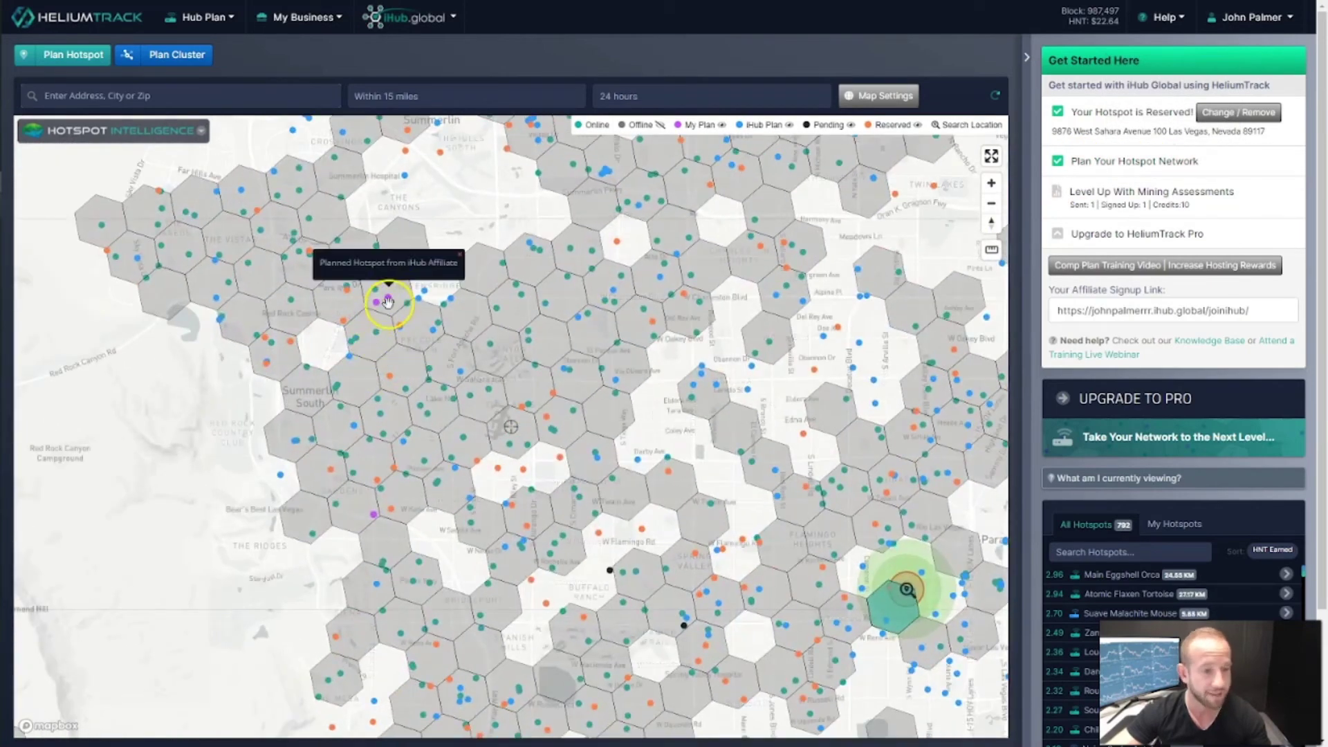
mouse_move(1171, 182)
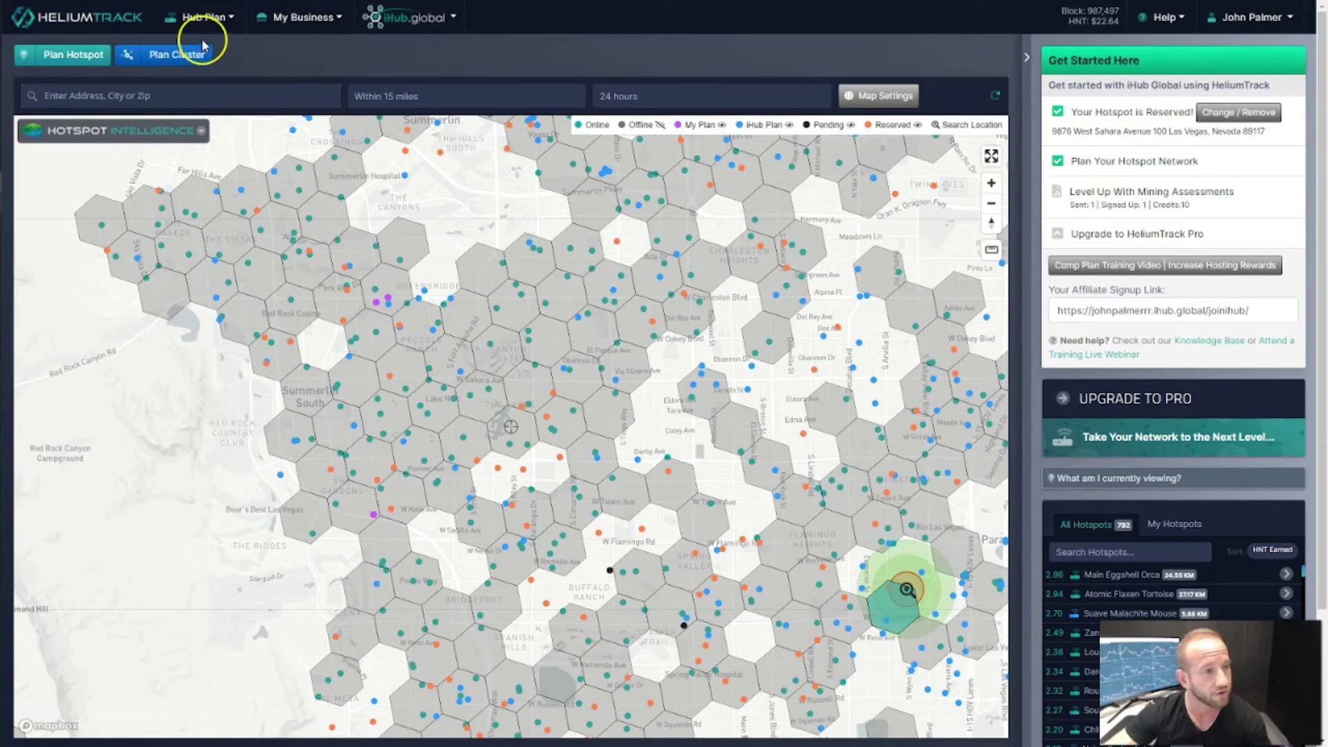
- Go to Hub Plan > Planned Hotspots to list the four planned hotspots
left_click(205, 20)
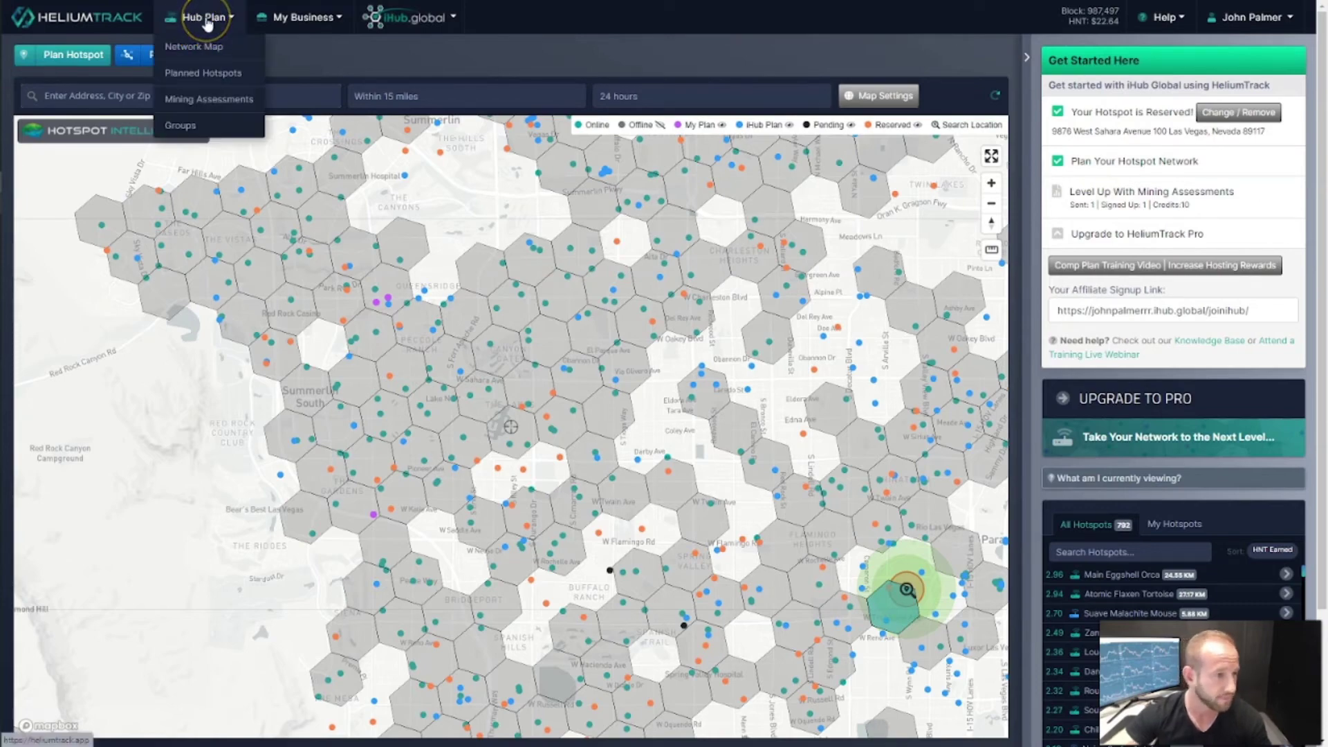
left_click(203, 73)
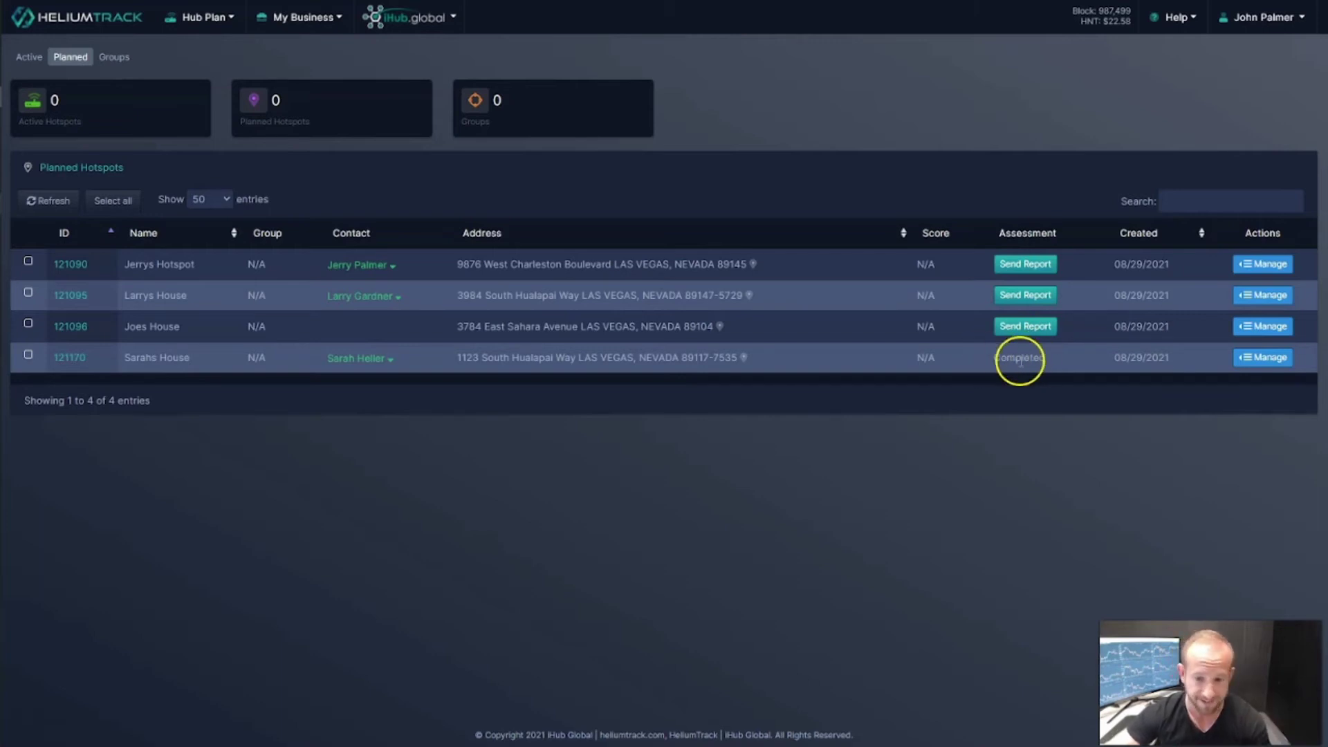
- Send the second hotspot's report via both email and SMS, bringing sent assessments to 2
left_click(1025, 296)
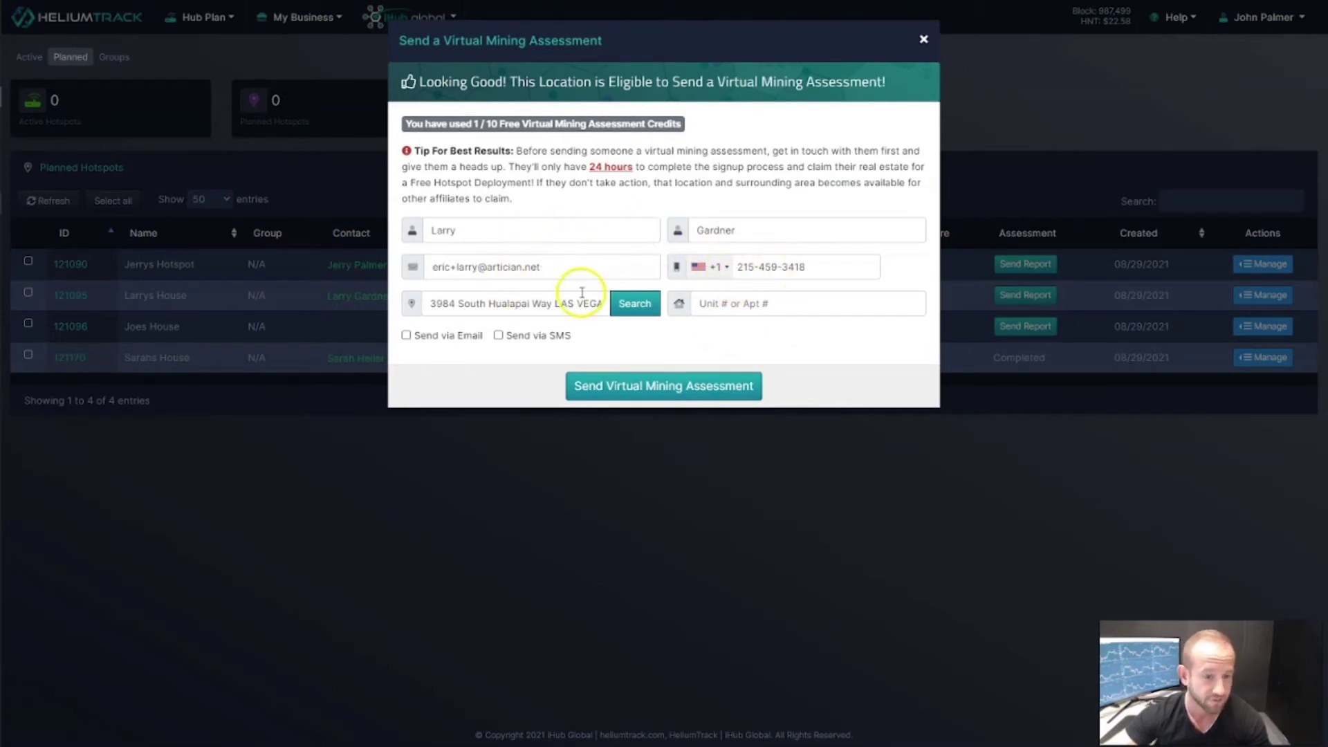
left_click(406, 335)
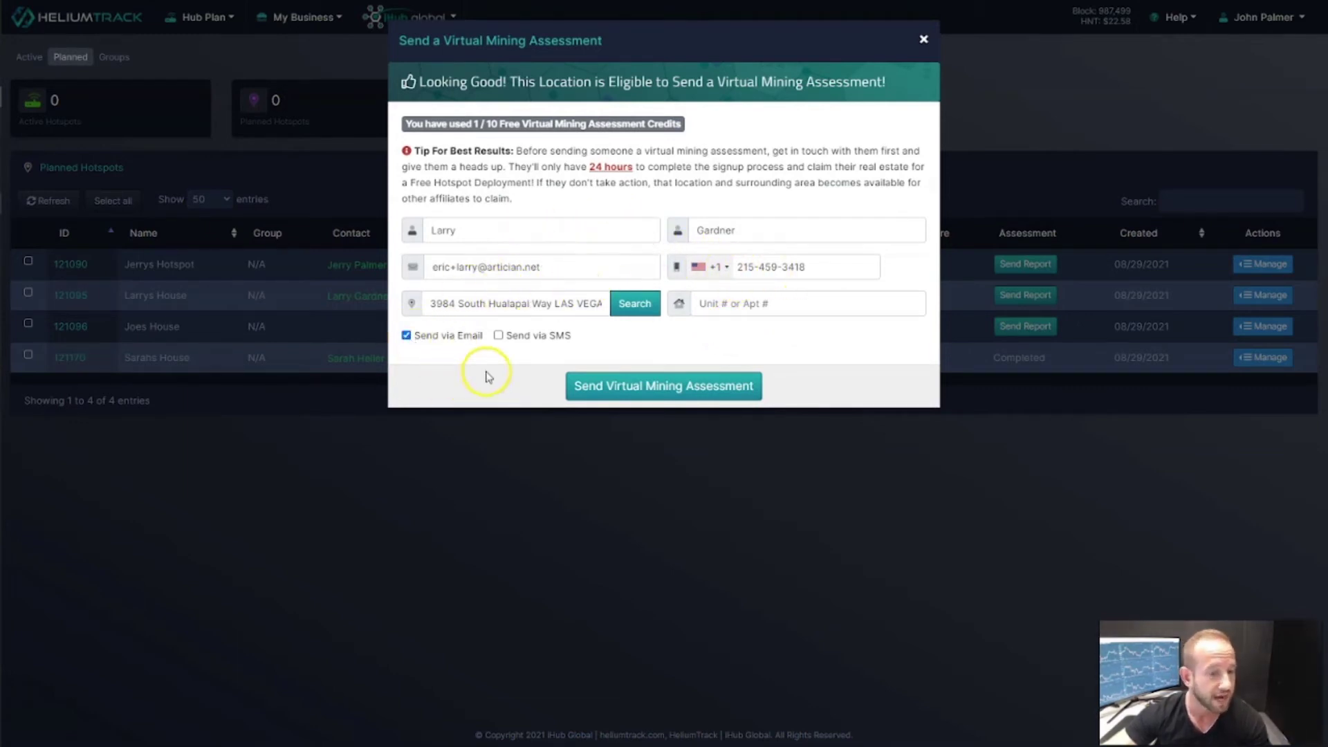
left_click(498, 336)
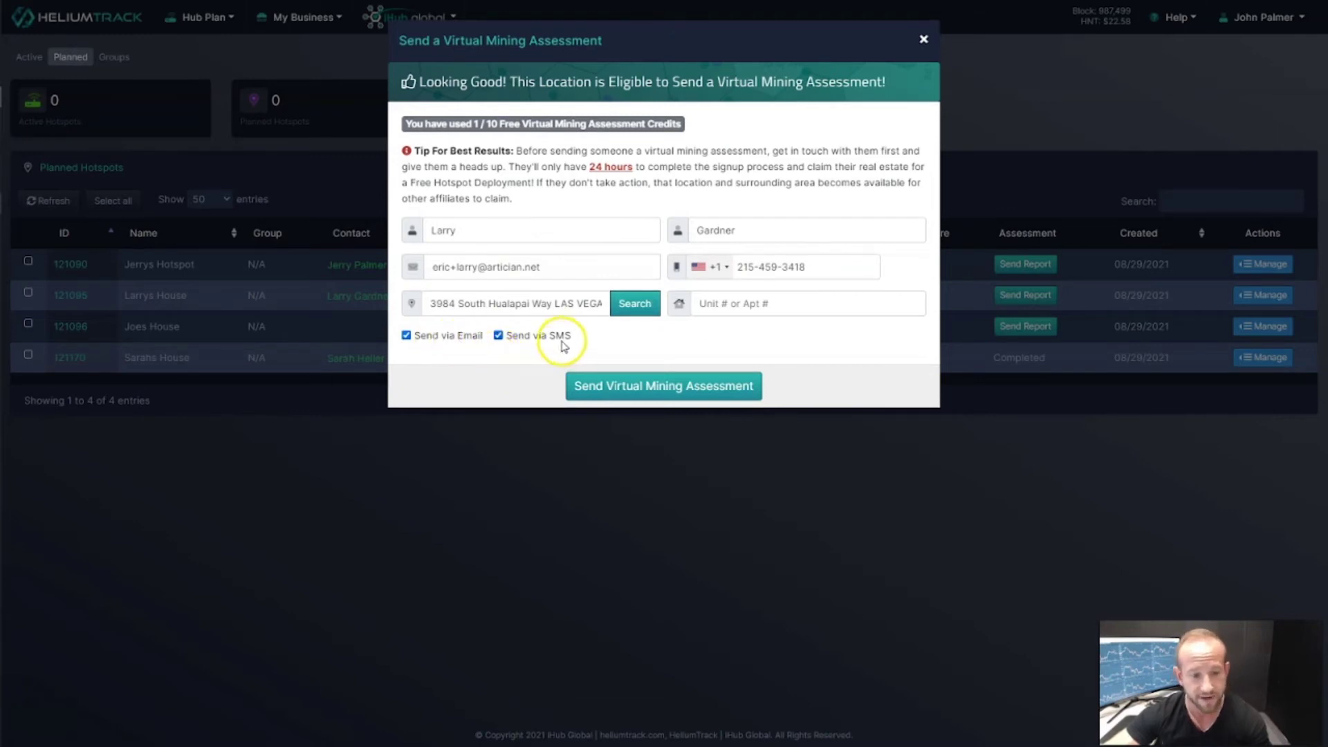
left_click(650, 386)
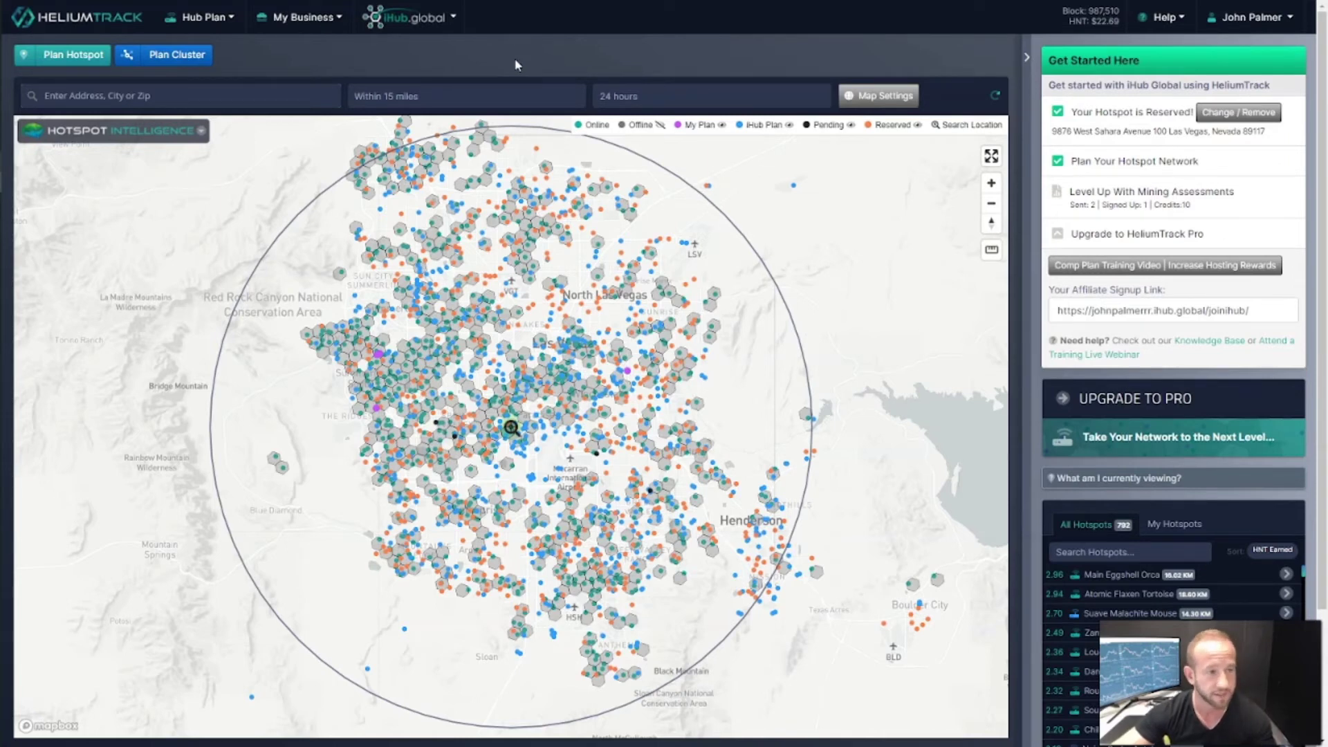
- Show the Mining Assessments list from the Hub Plan menu, with two assessments sent
left_click(171, 17)
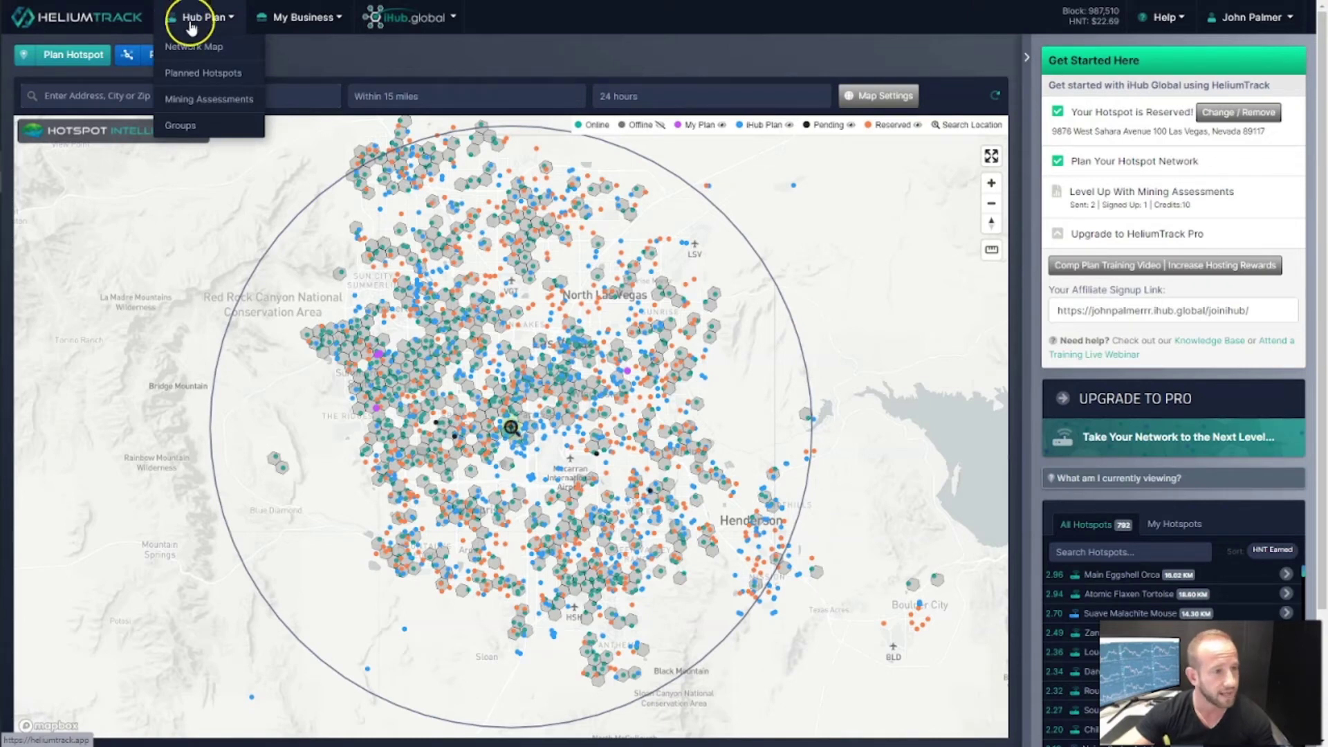
left_click(205, 101)
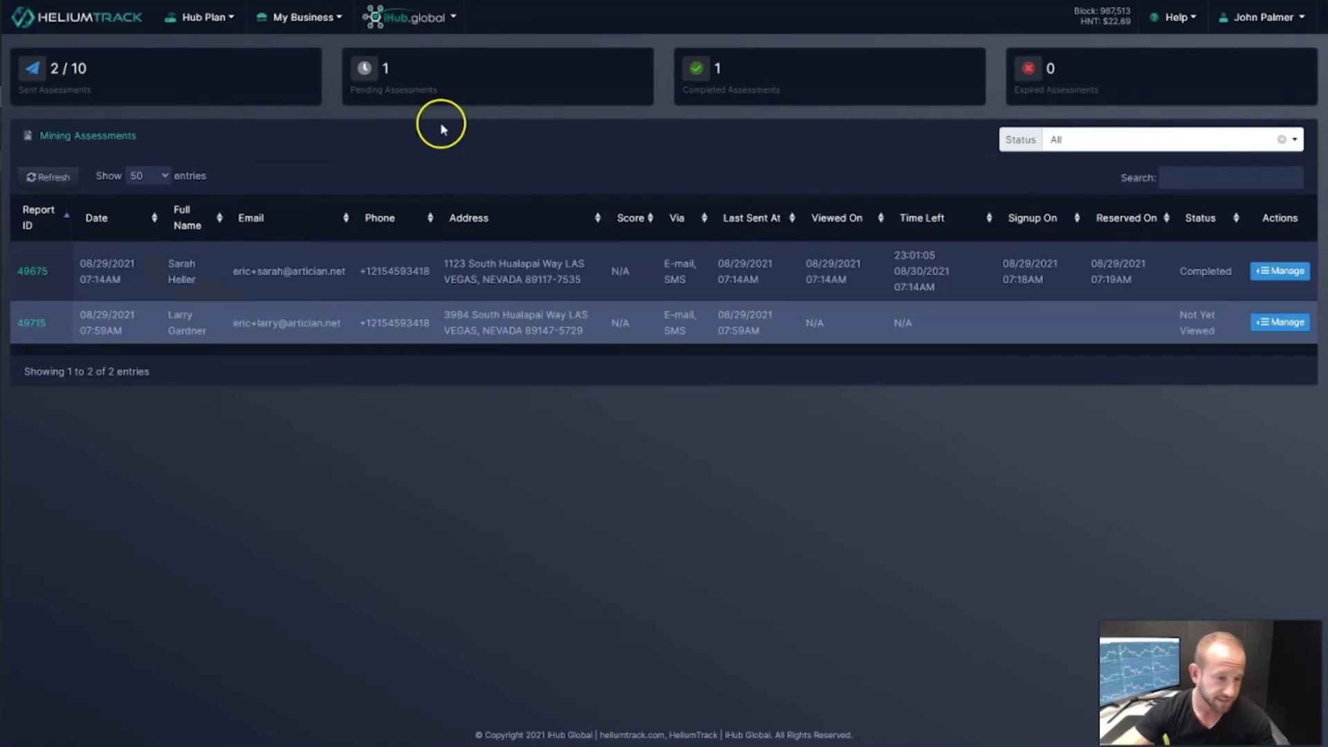